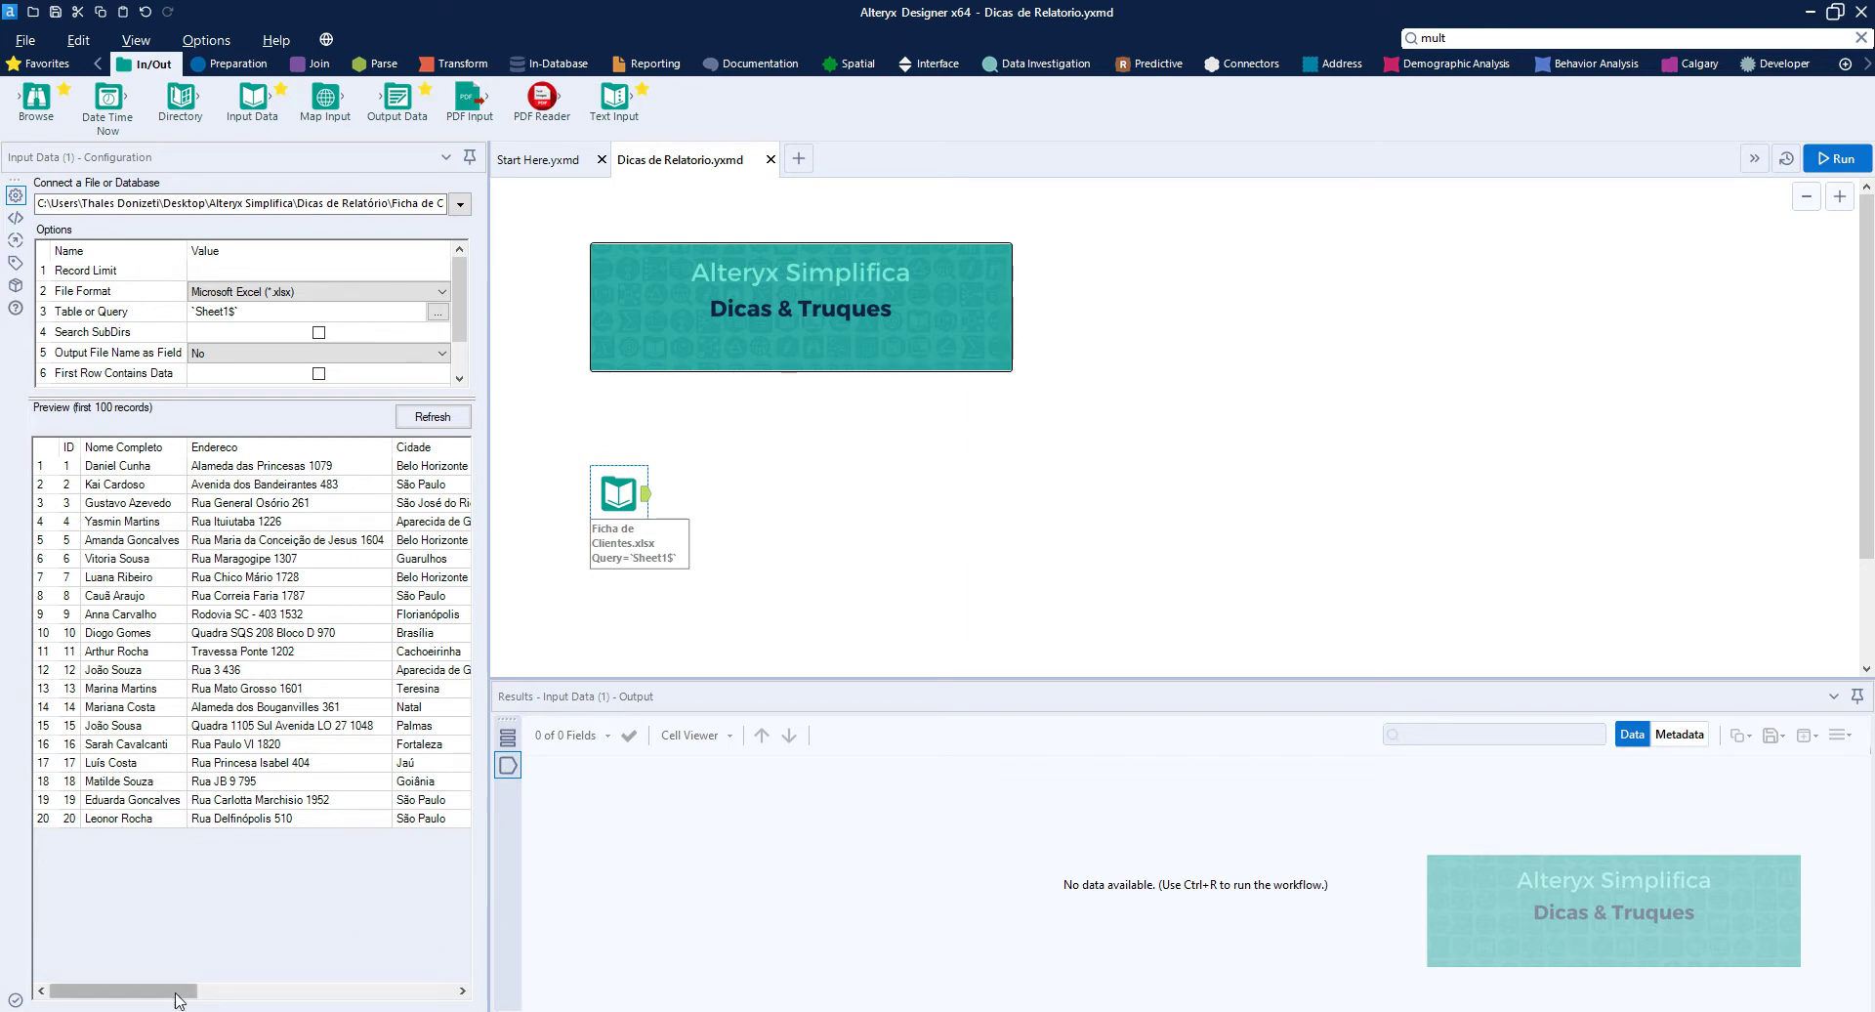
Add a Transpose tool after the Ficha de Clientes.xlsx input and set ID as its key column.
mouse_move(178, 999)
mouse_down()
mouse_move(430, 1000)
mouse_move(153, 1002)
mouse_up()
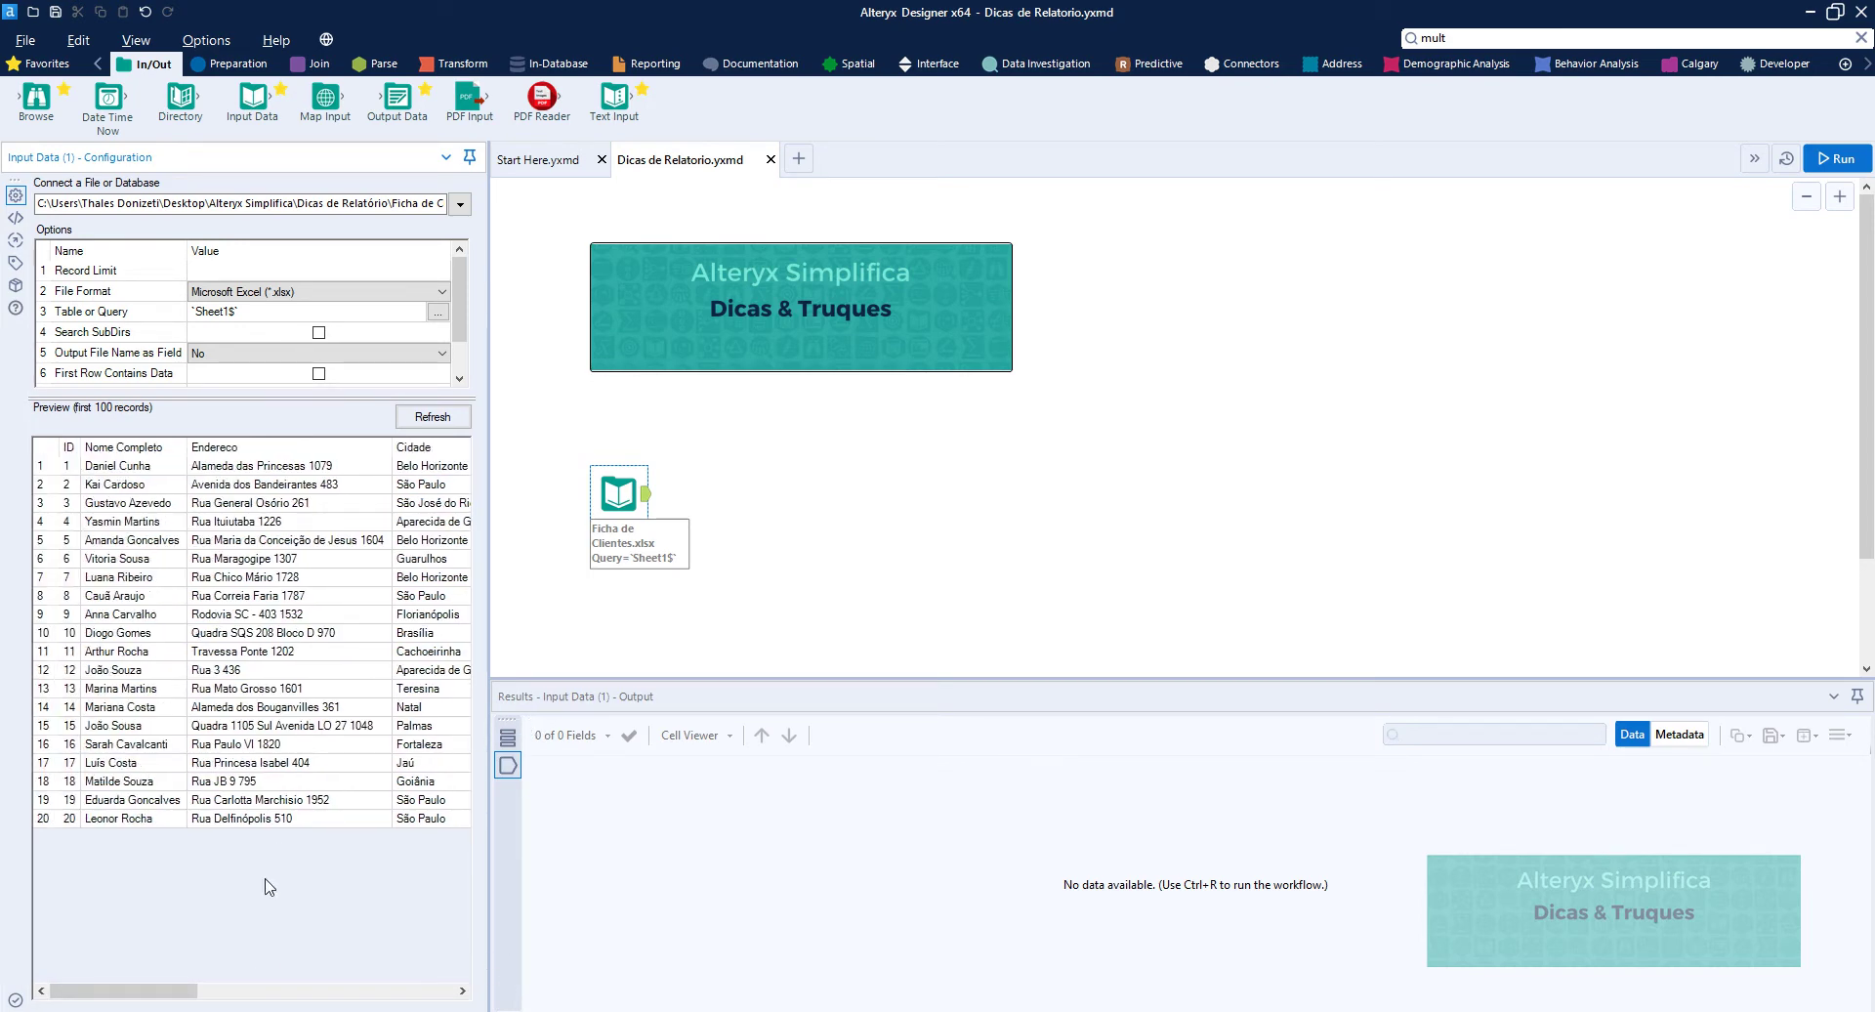
drag(161, 998, 352, 995)
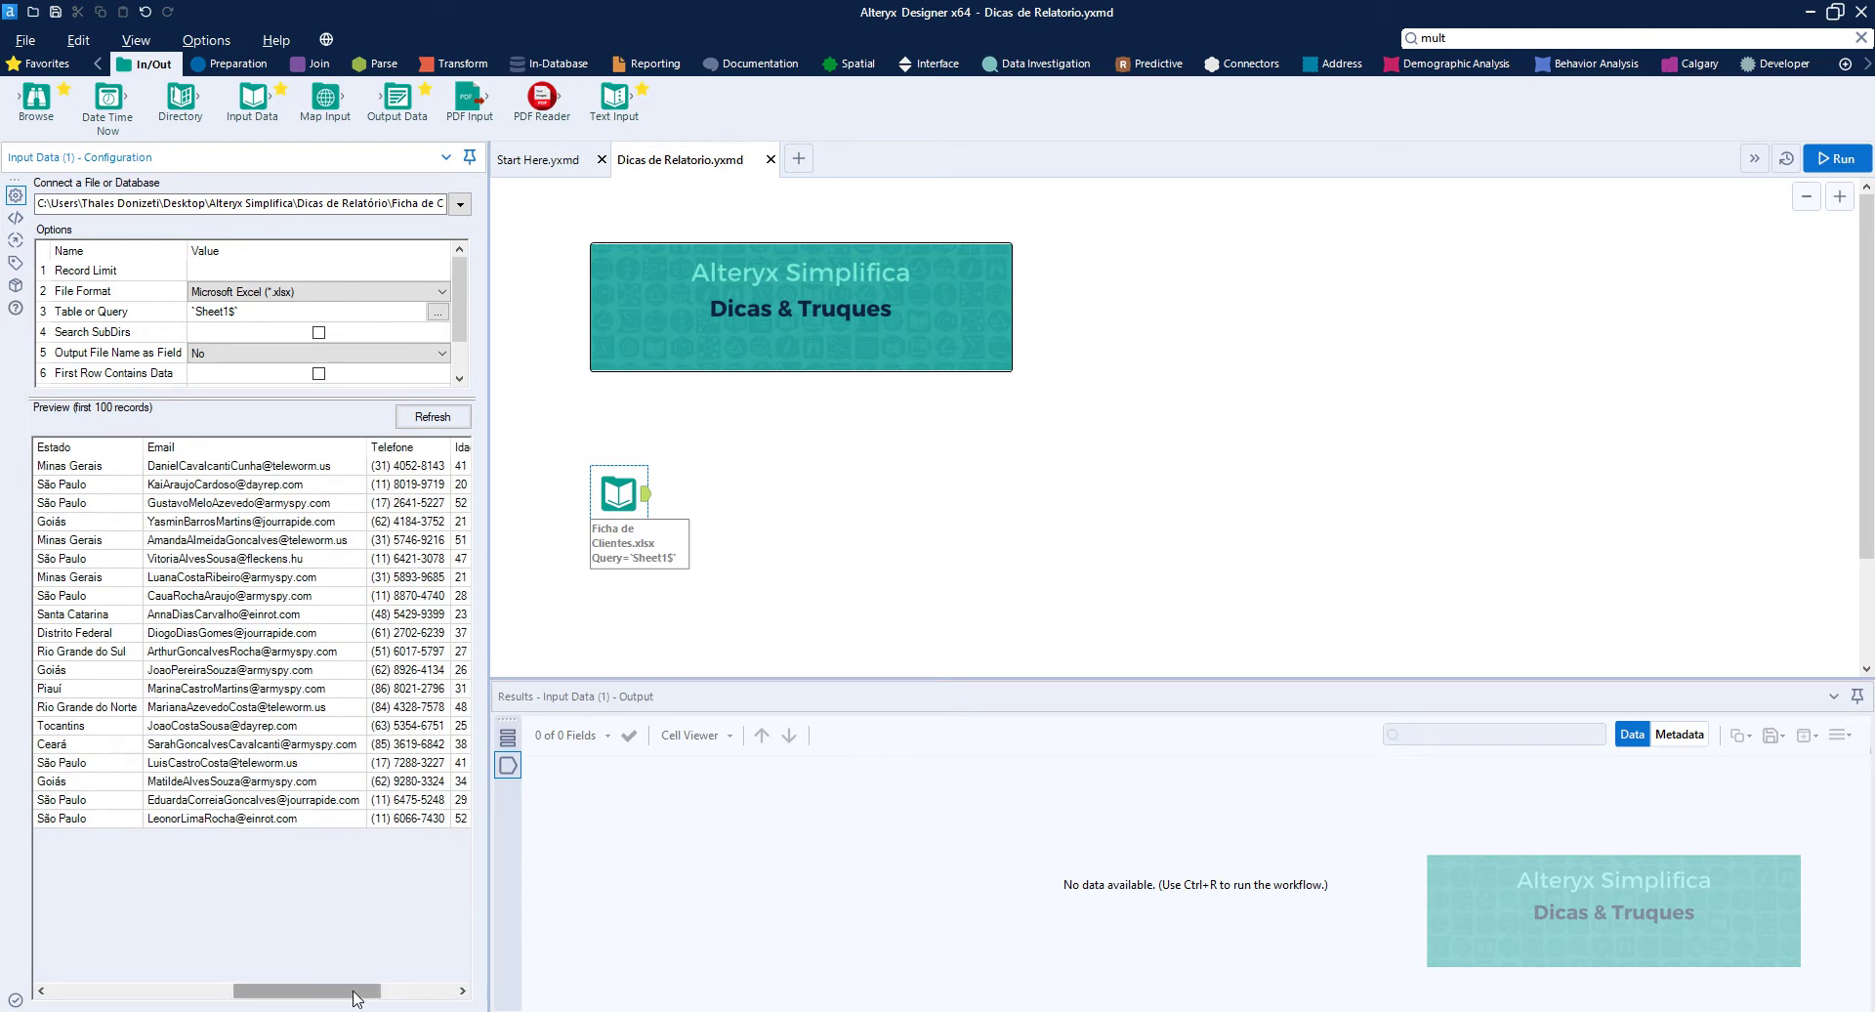
drag(355, 996, 162, 967)
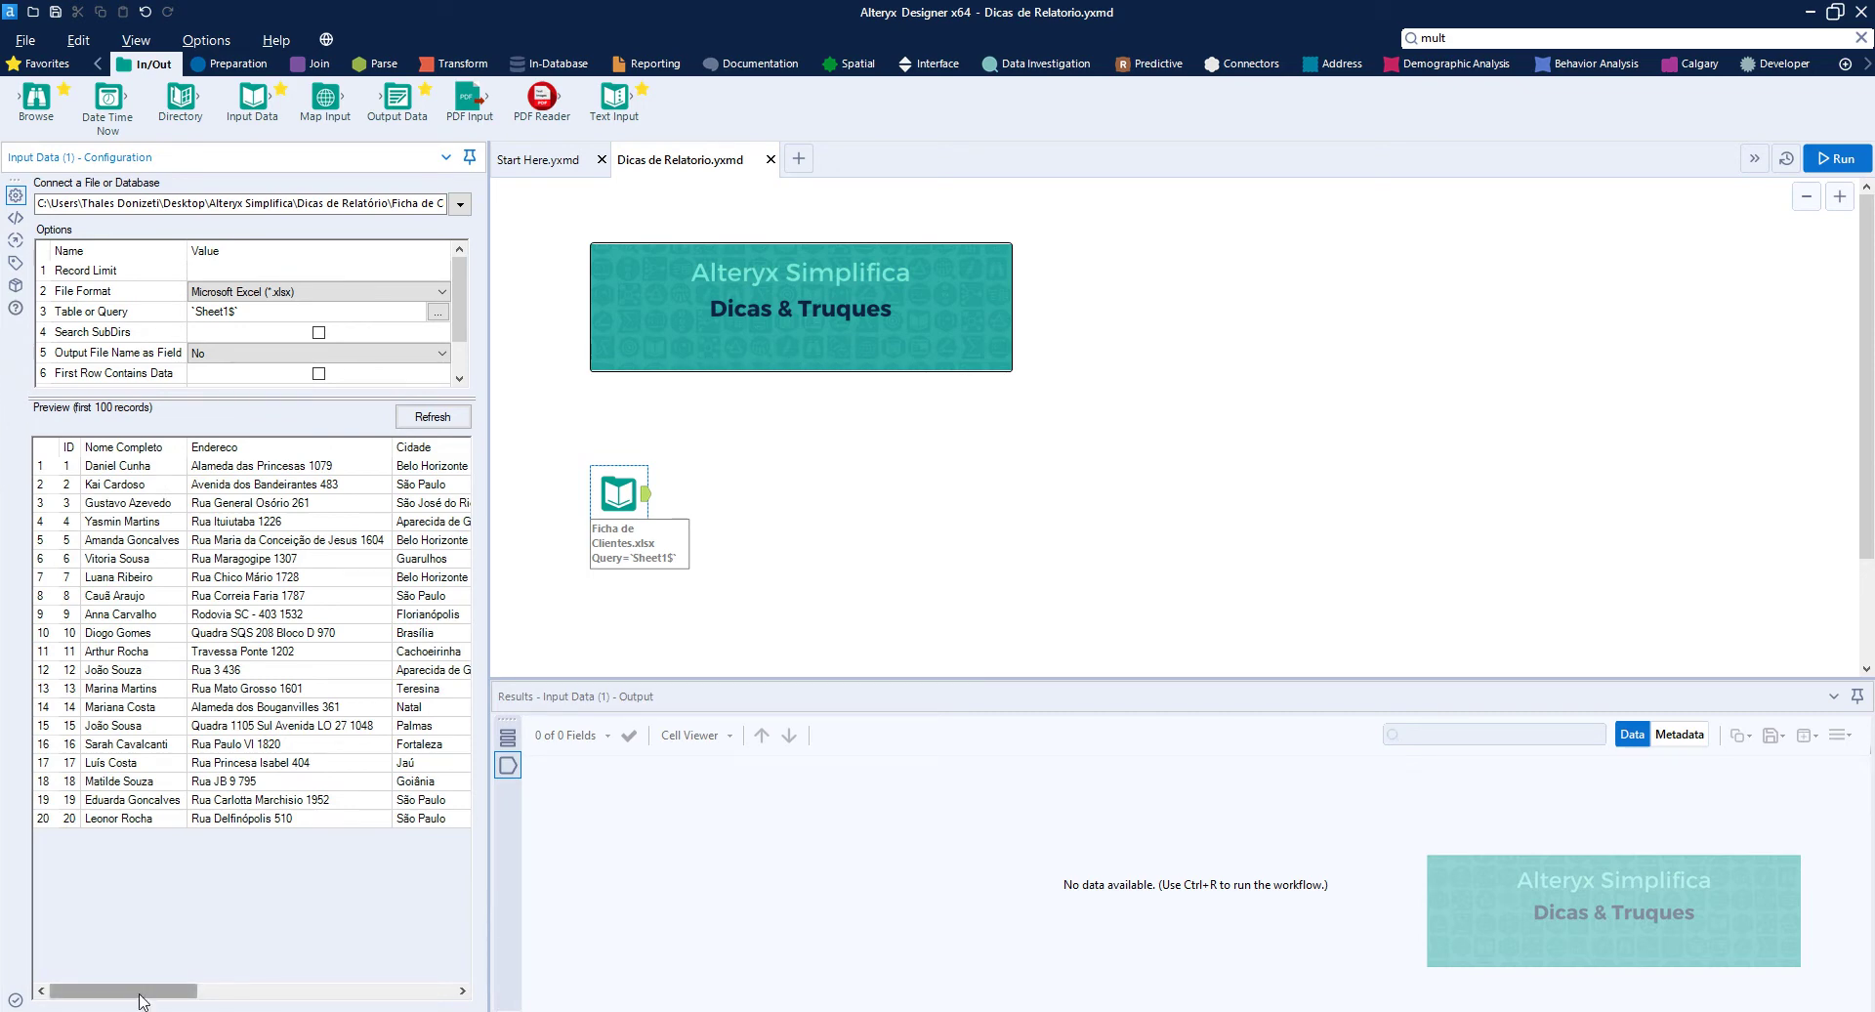
mouse_move(140, 996)
mouse_down()
mouse_move(397, 991)
mouse_move(167, 987)
mouse_up()
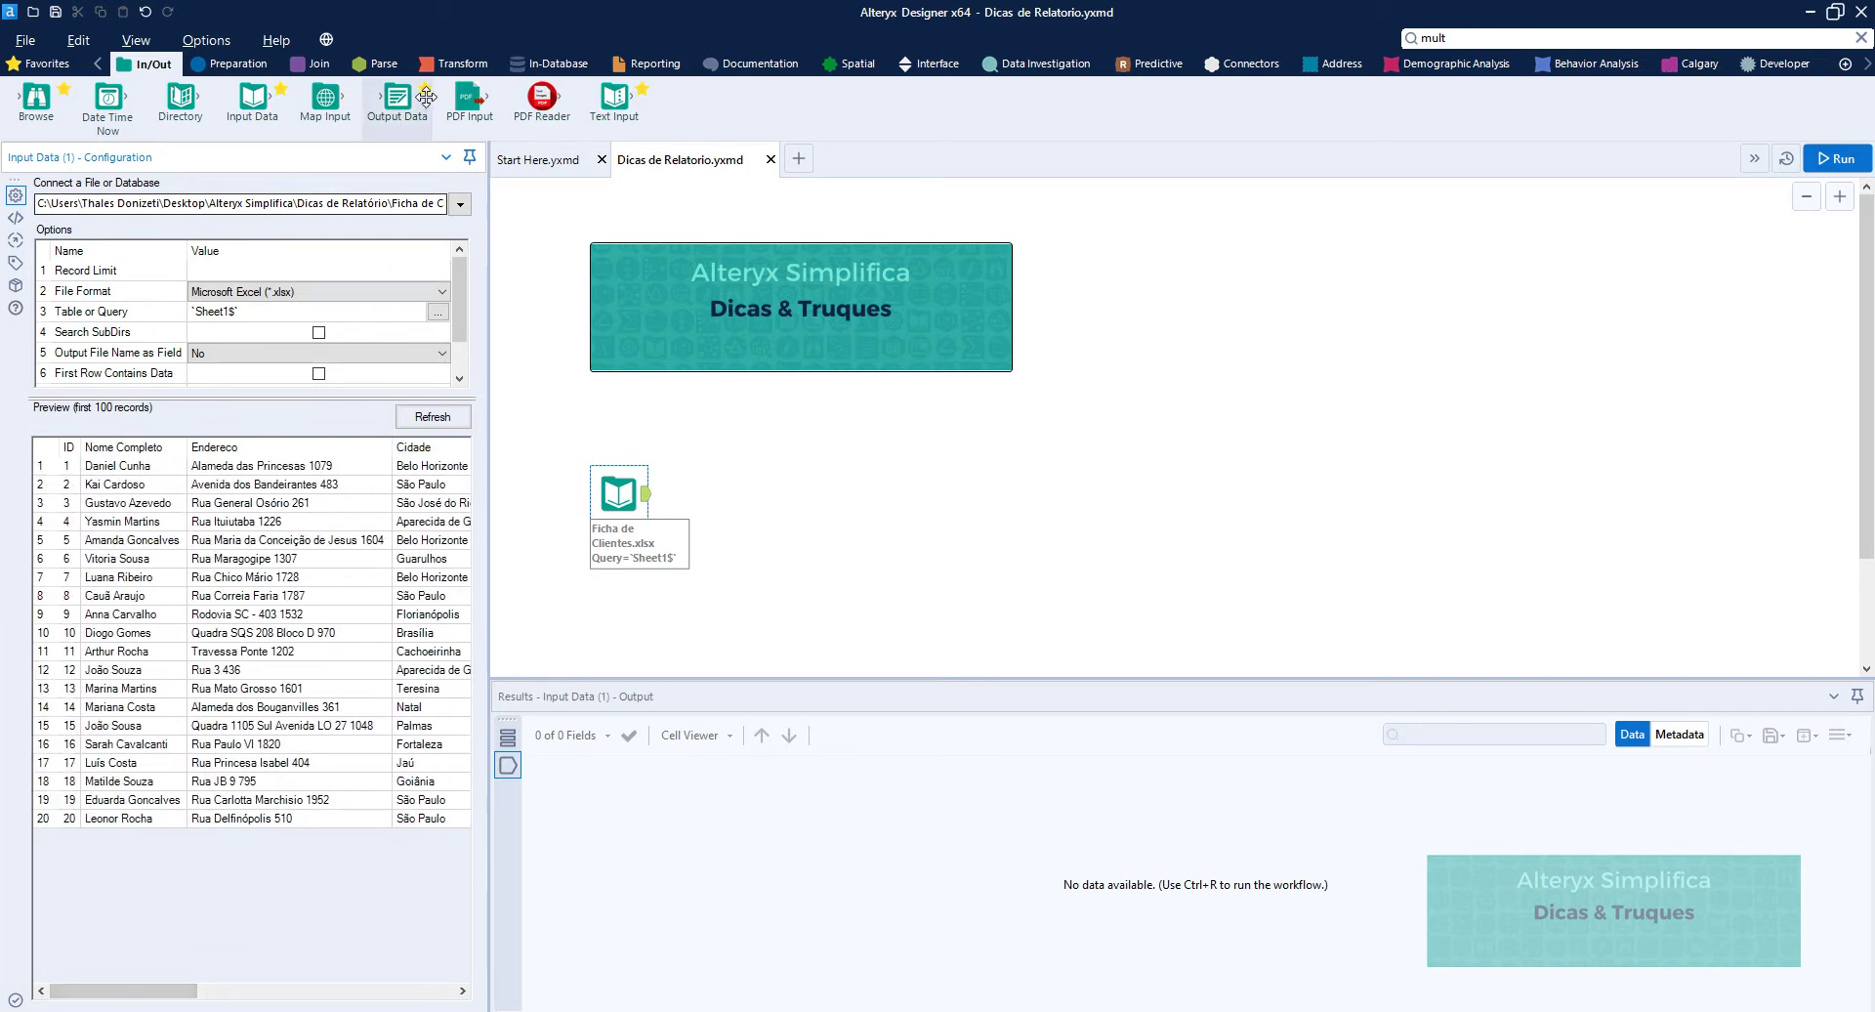
click(455, 64)
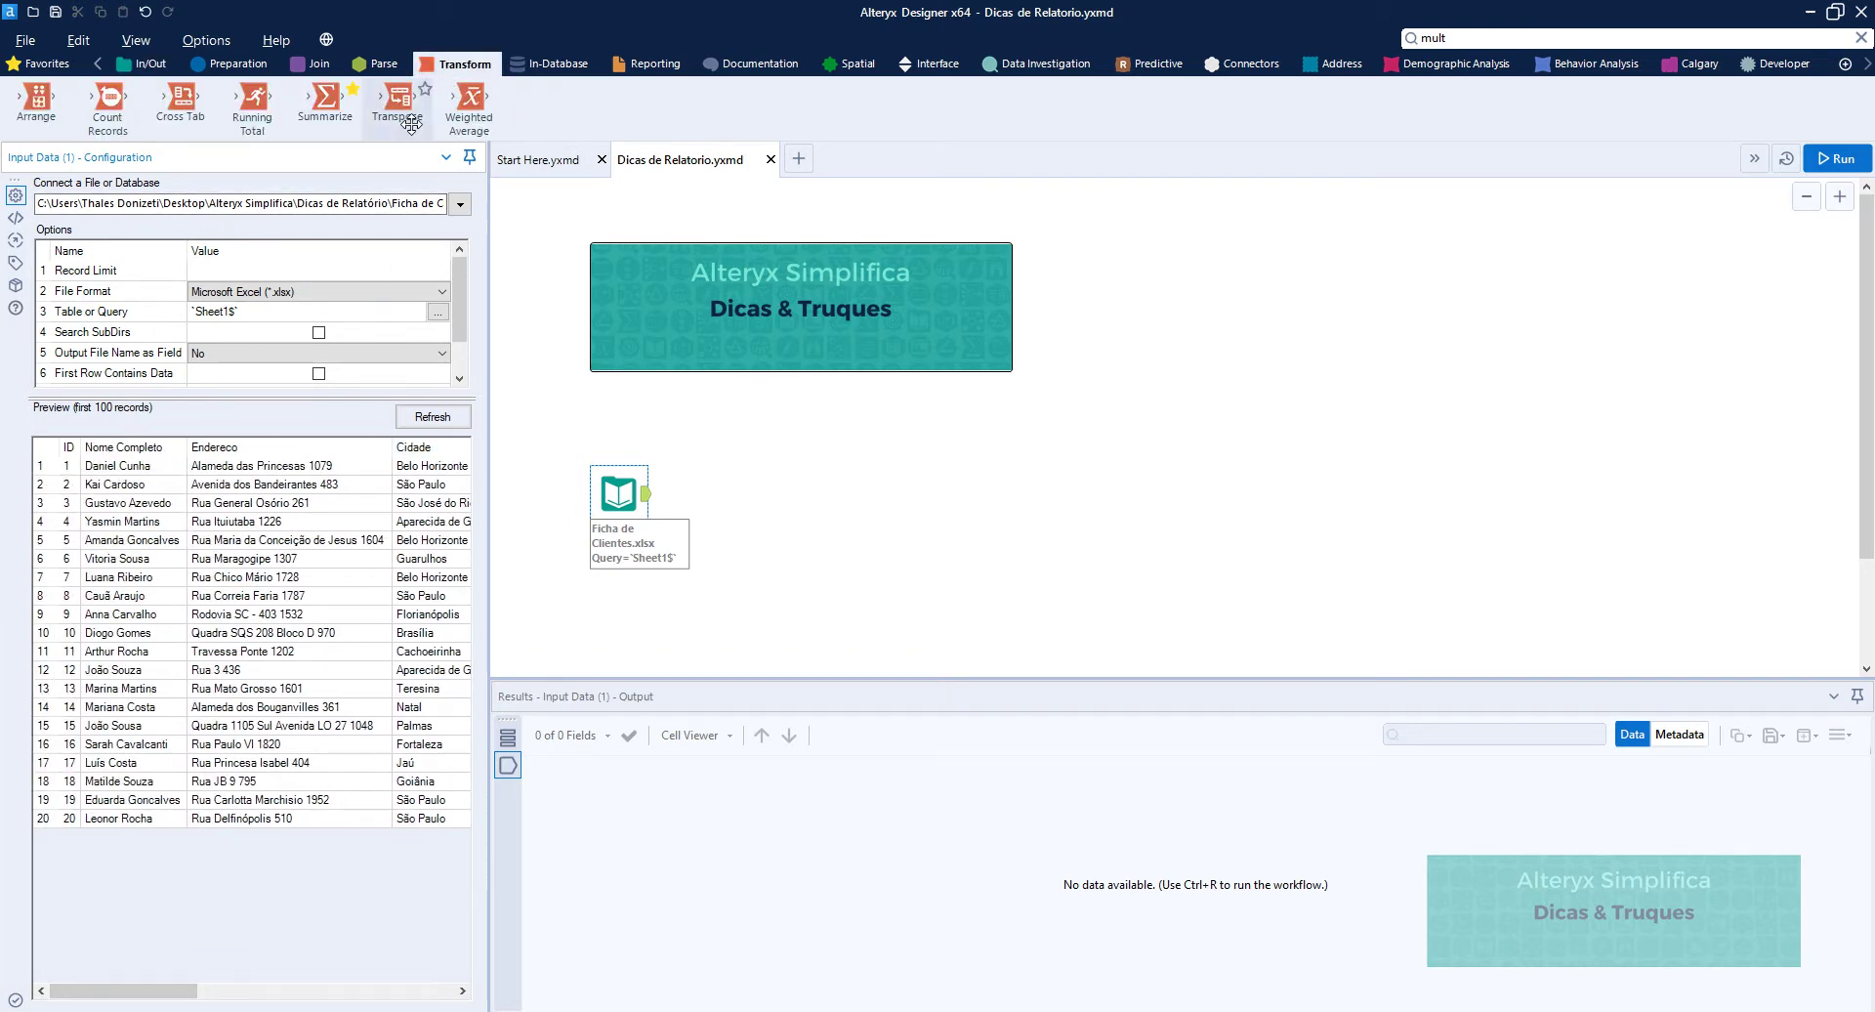
drag(411, 122, 736, 501)
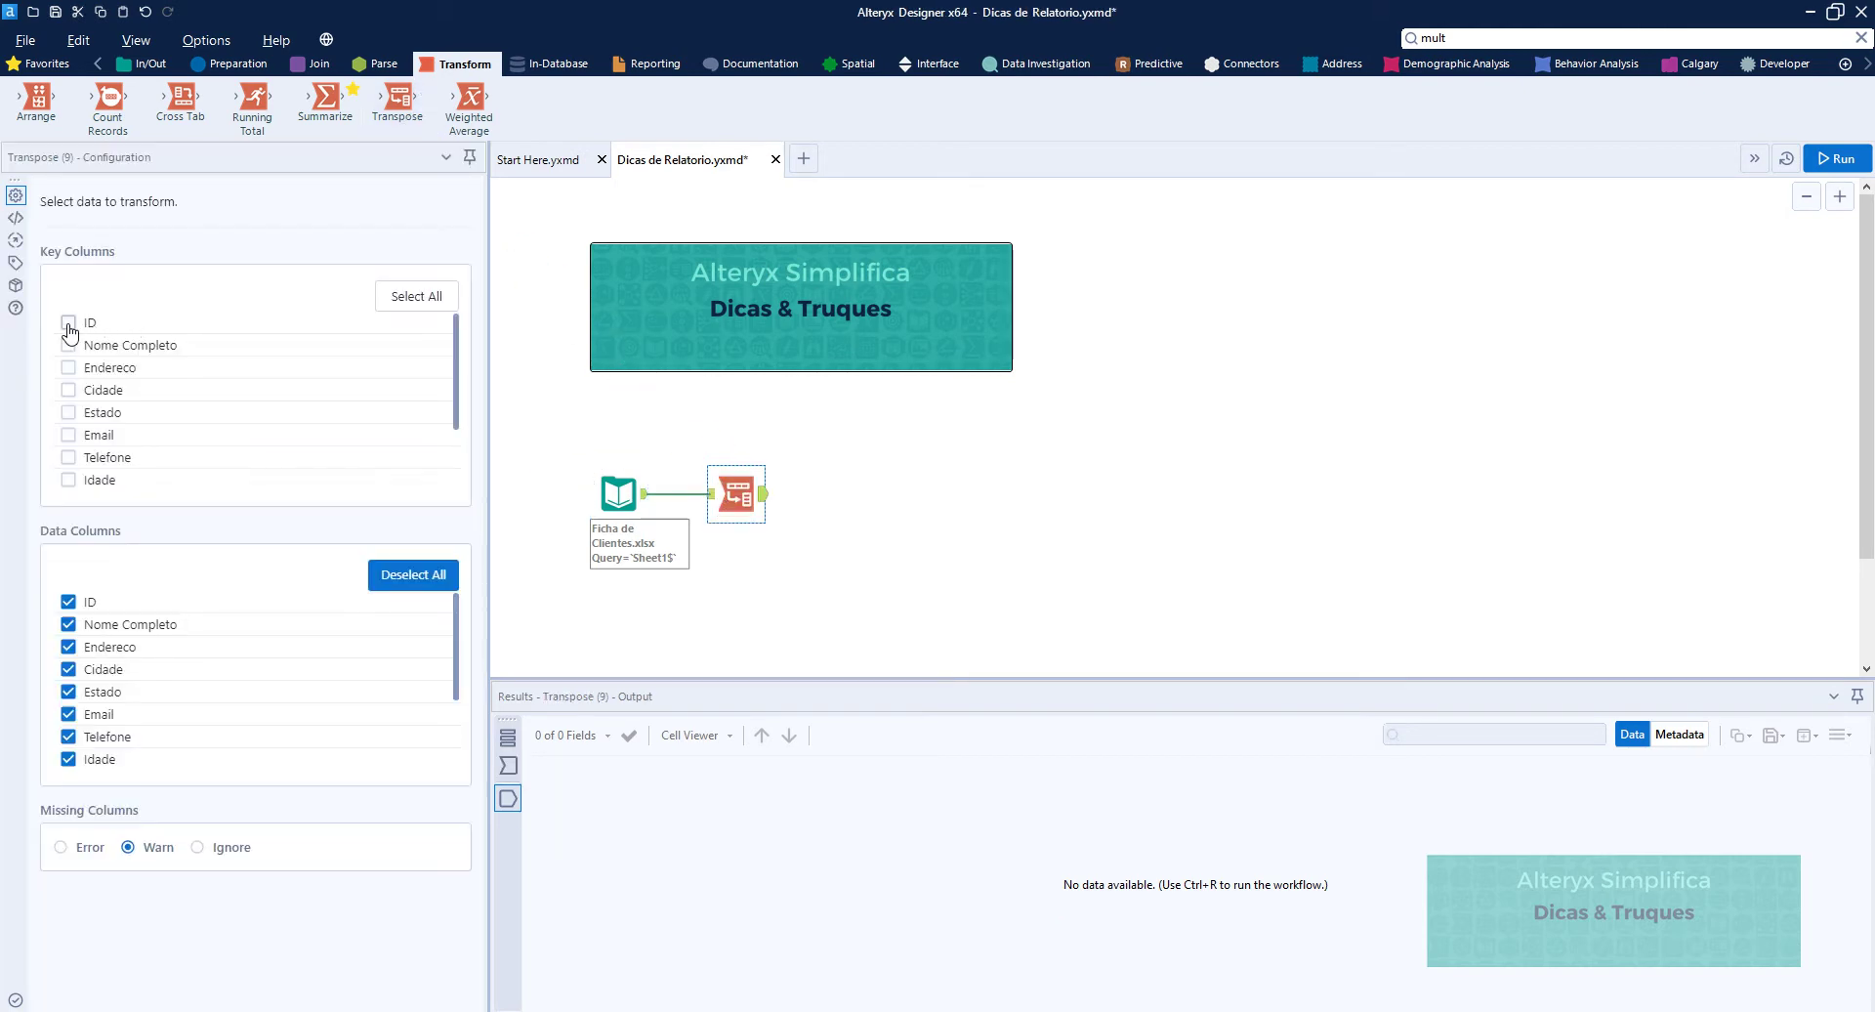
click(69, 323)
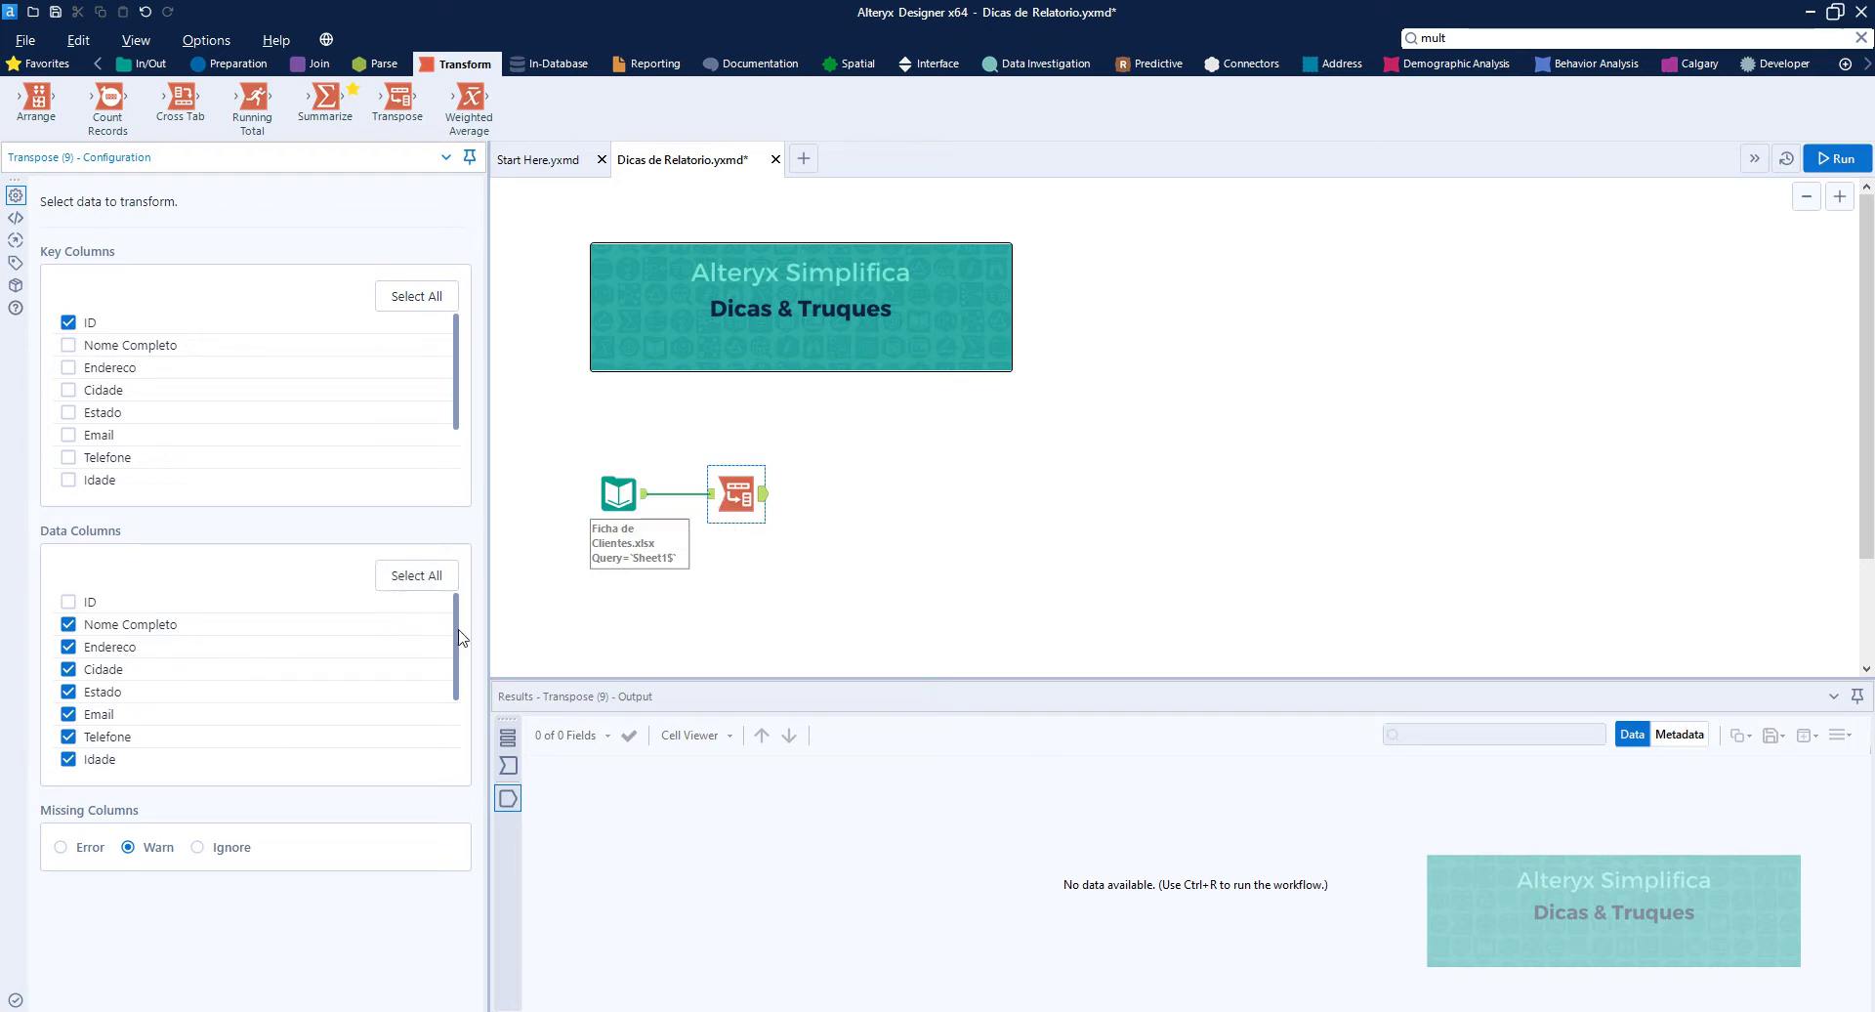
mouse_move(455, 625)
mouse_down()
mouse_move(459, 721)
mouse_move(480, 610)
mouse_up()
Run the workflow and review the transposed records in the results.
key(ctrl+r)
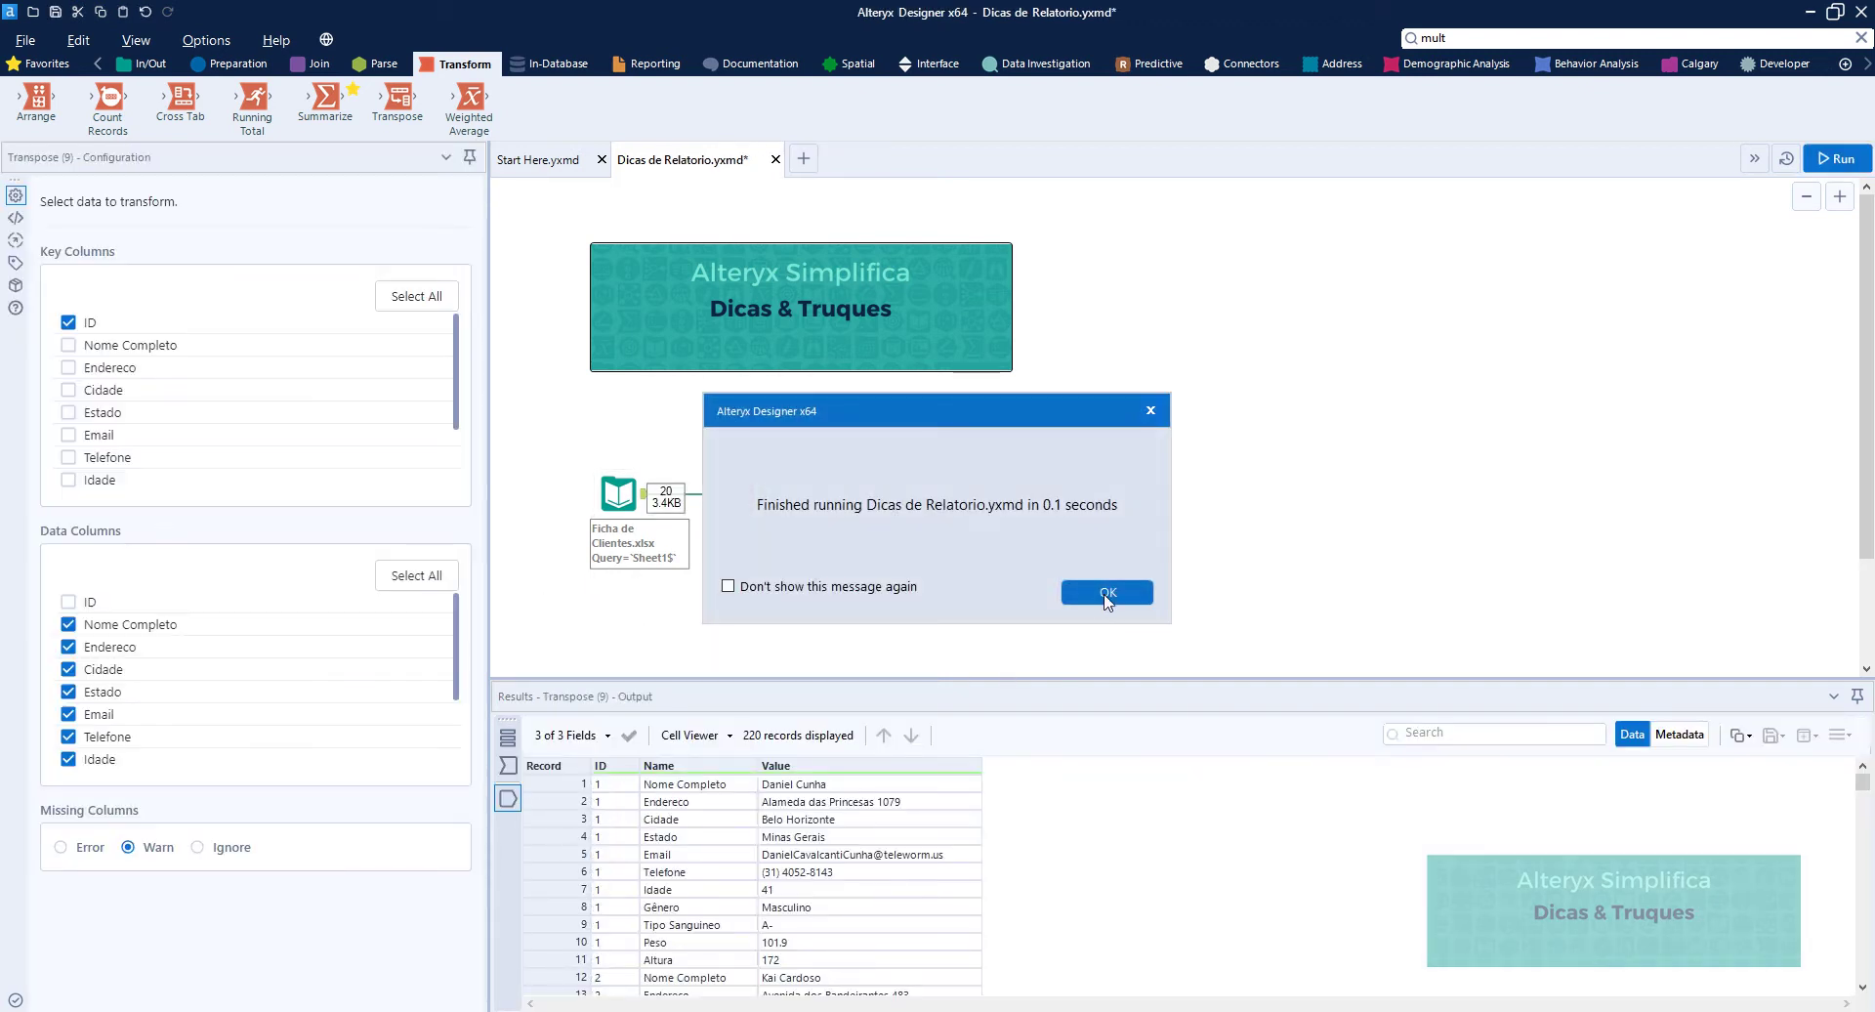
click(1090, 604)
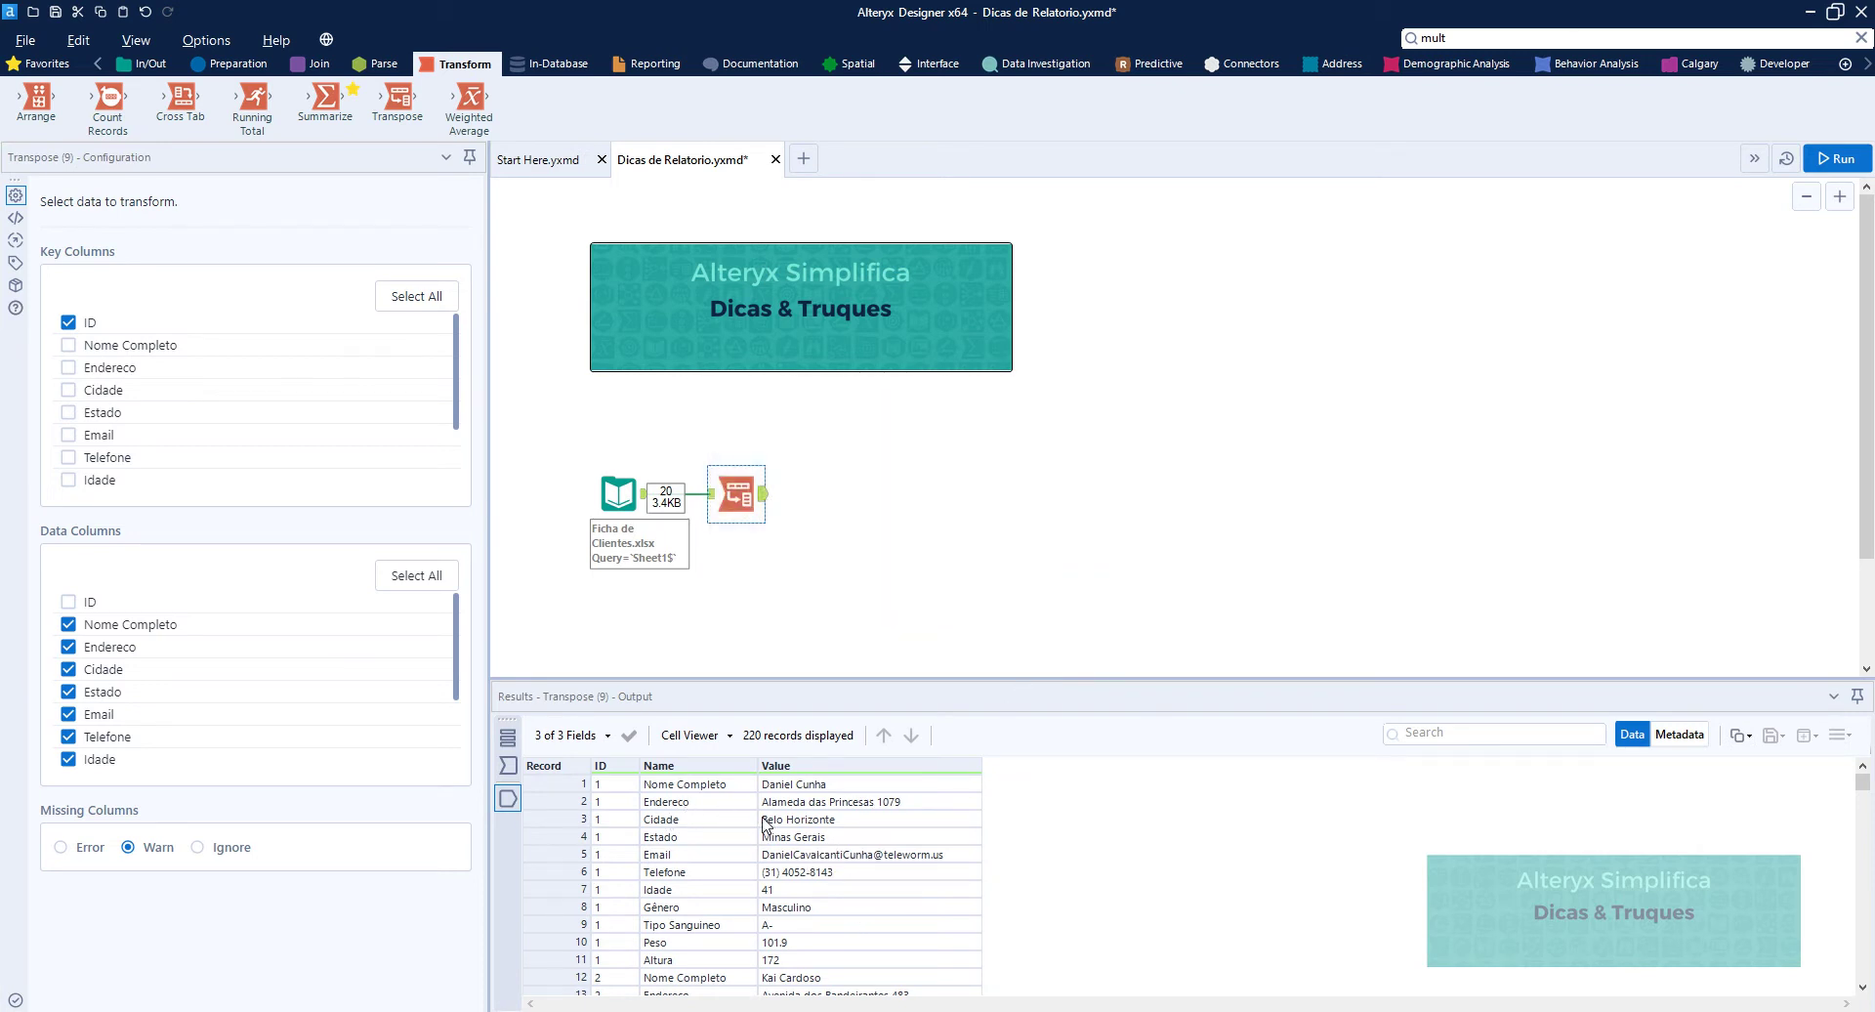
scroll(748, 835, down, 4)
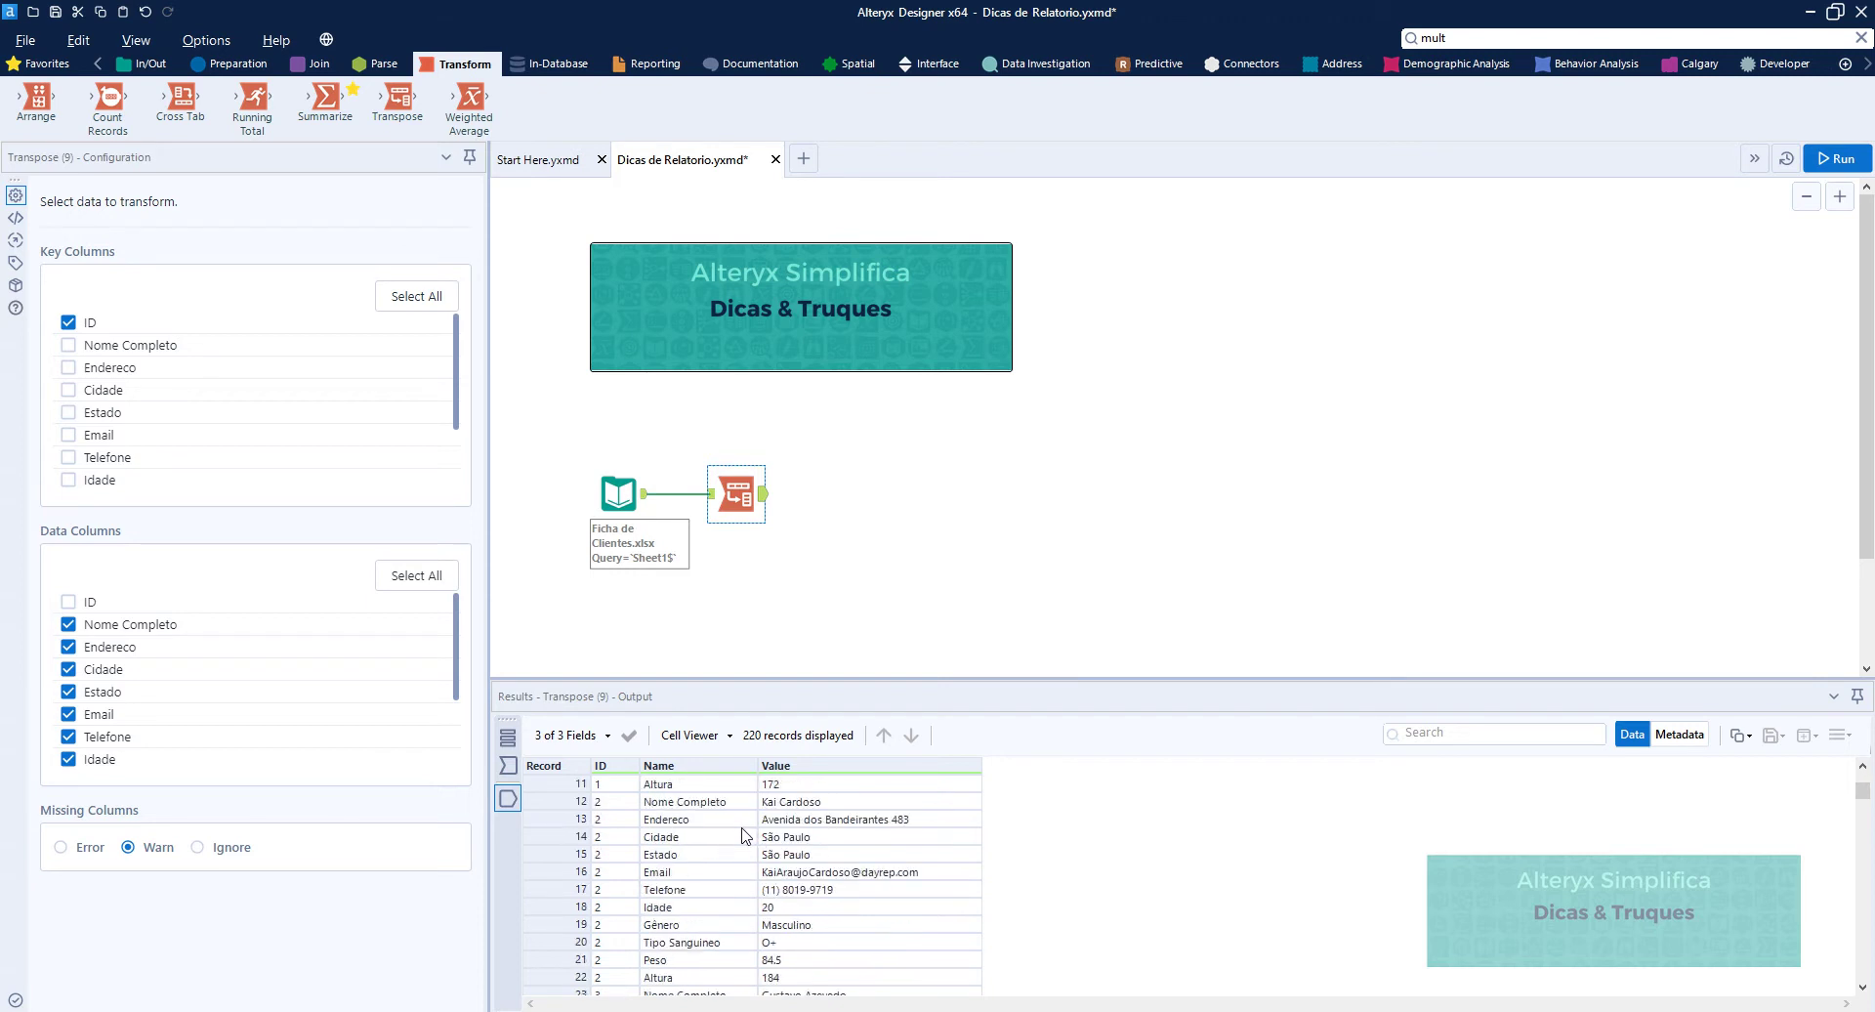
scroll(743, 837, up, 4)
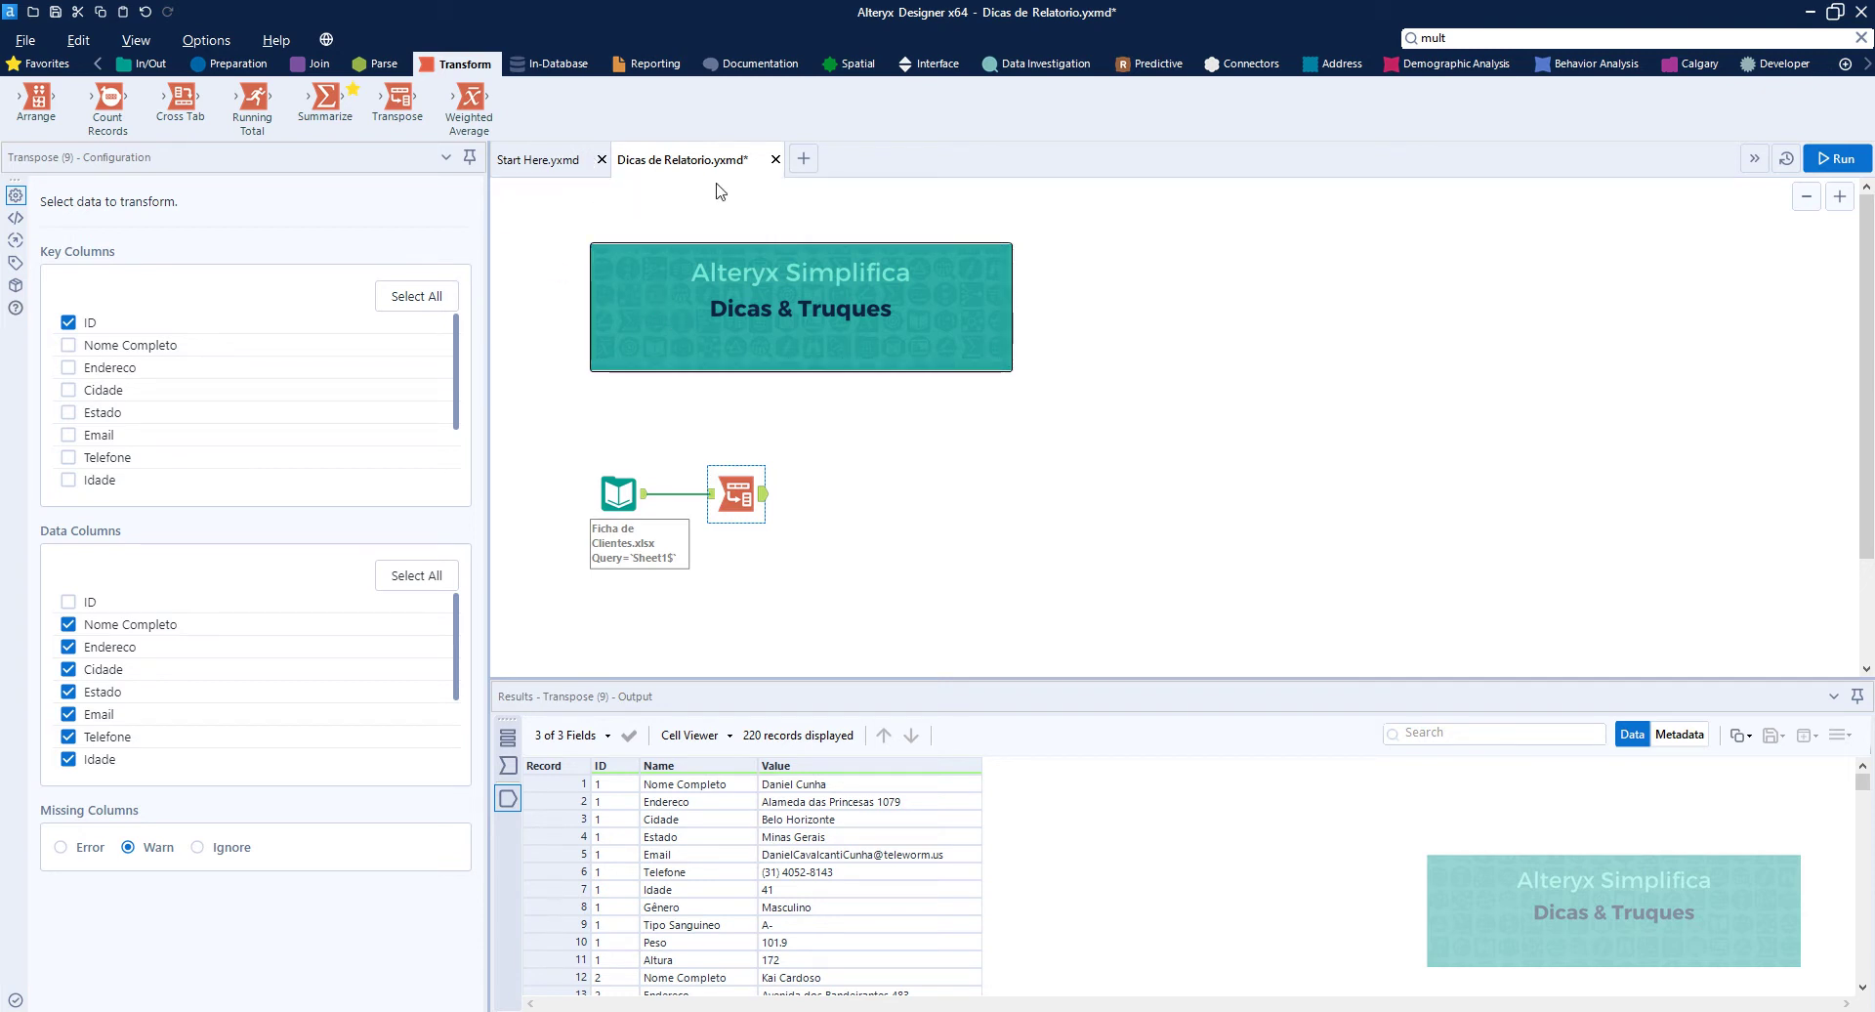
Add a reporting Table tool after the Transpose tool and group it by ID.
click(647, 63)
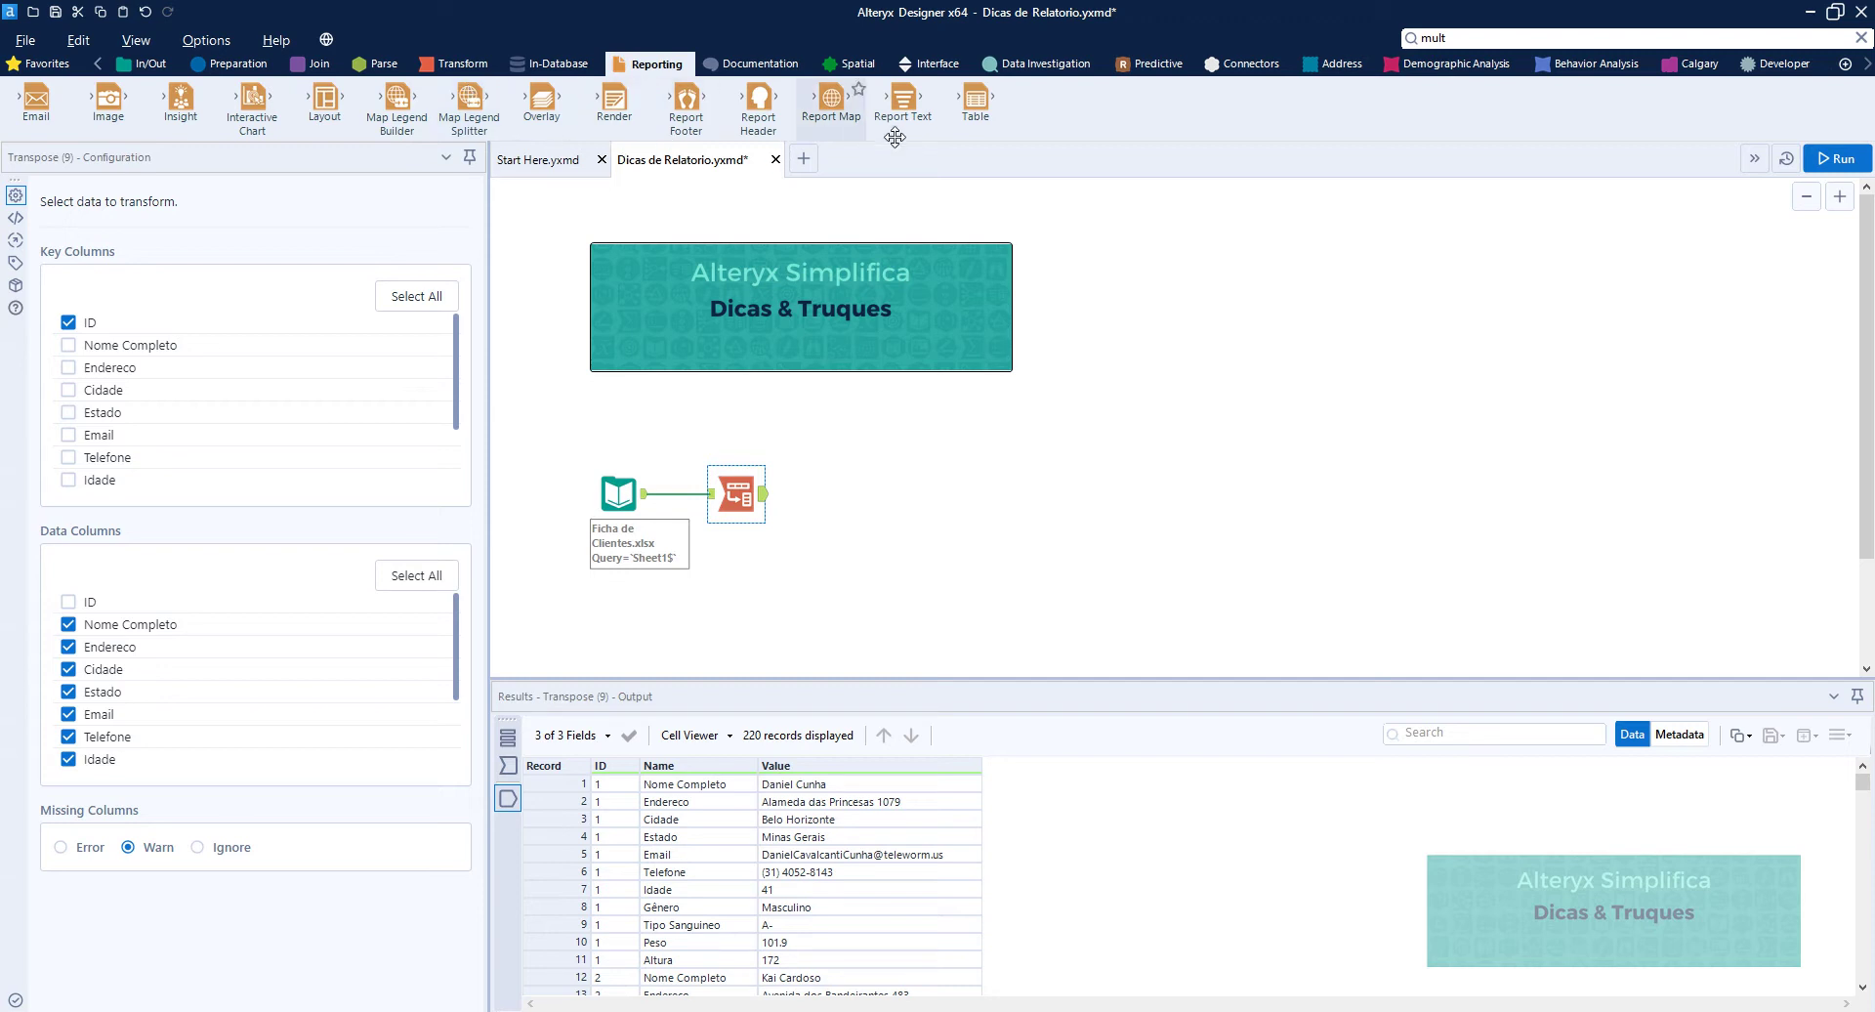
drag(976, 99, 846, 498)
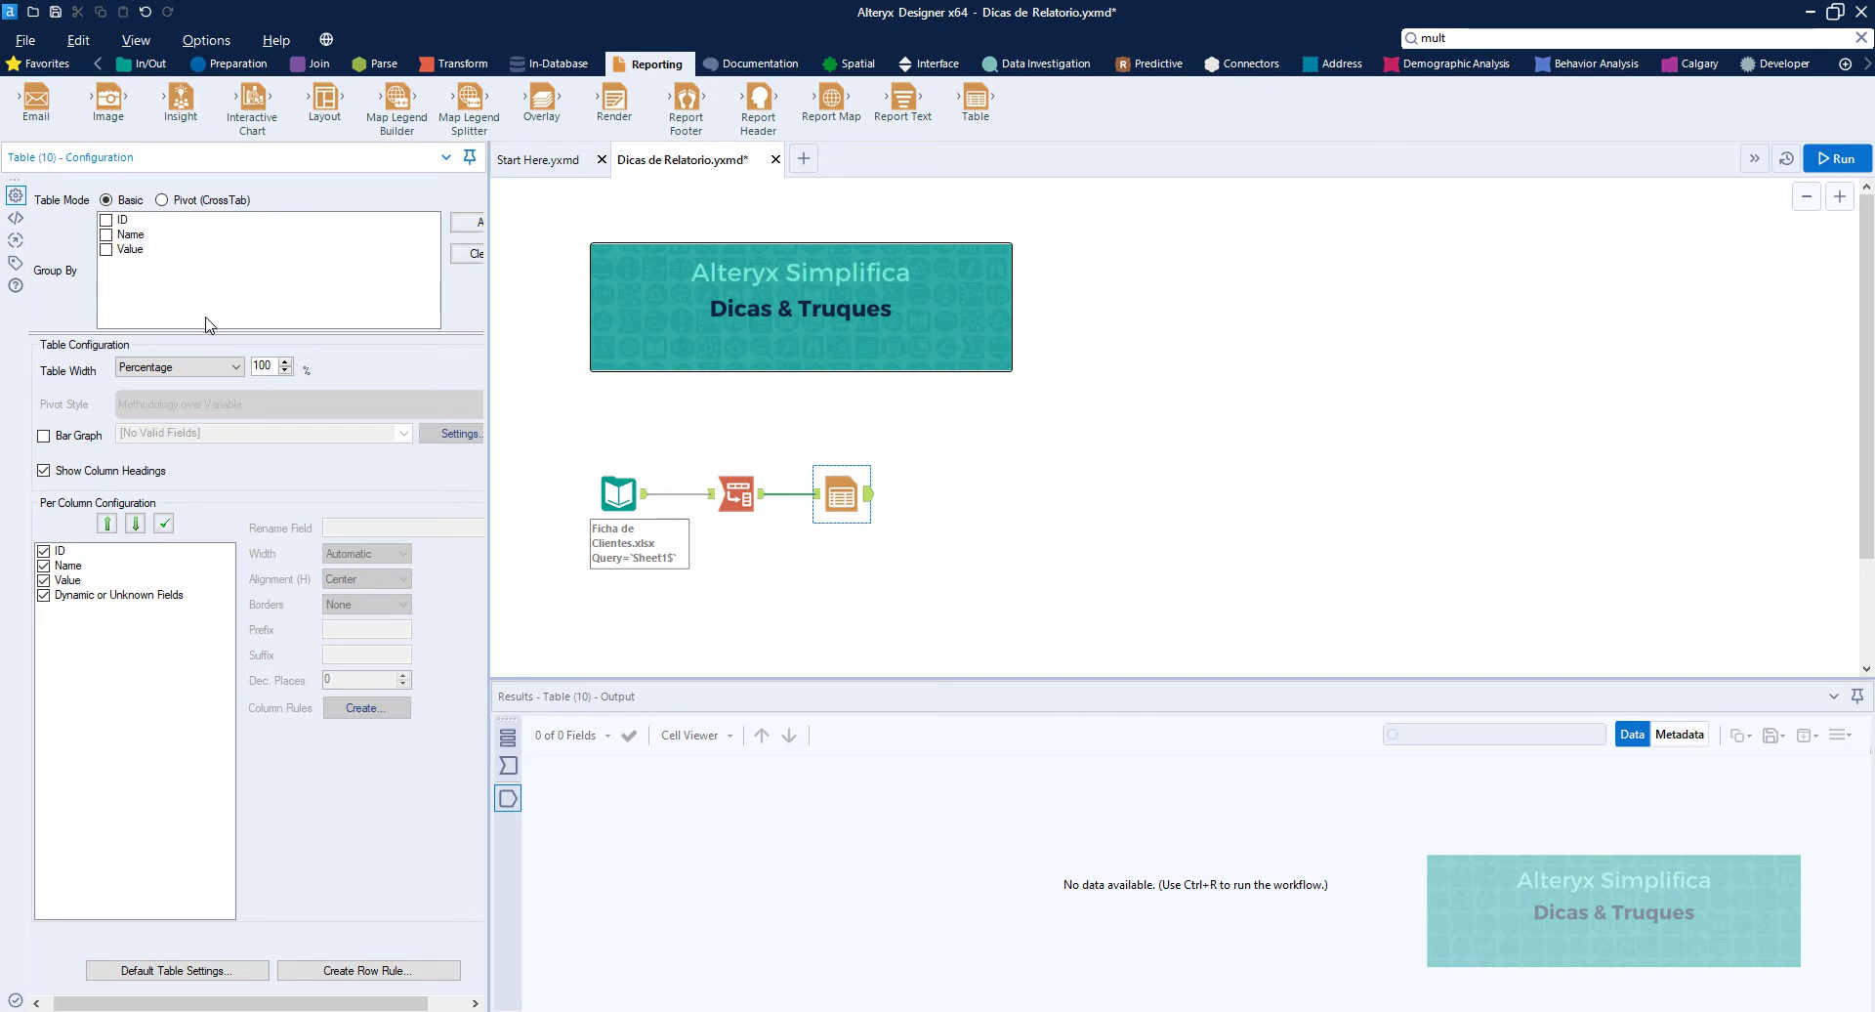
click(107, 221)
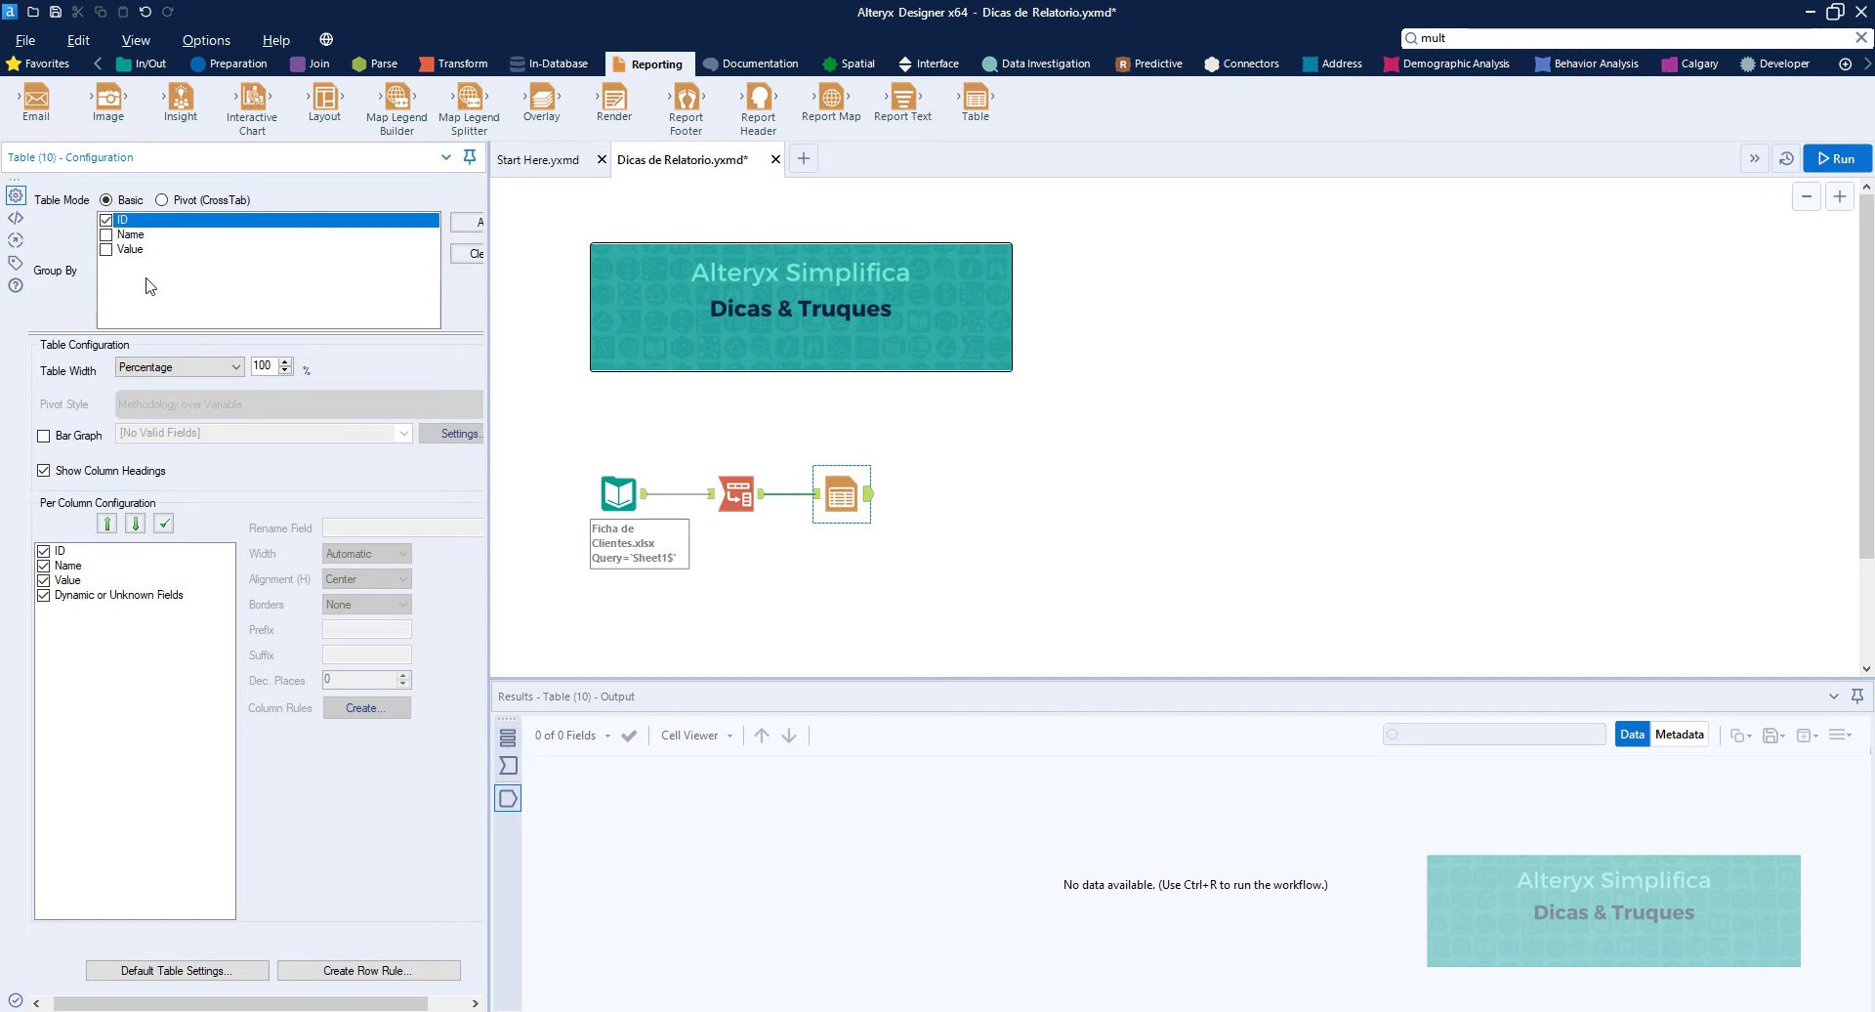
Rename the table's Name column to "Ficha Pessoal" and exclude the ID column from the table.
click(78, 567)
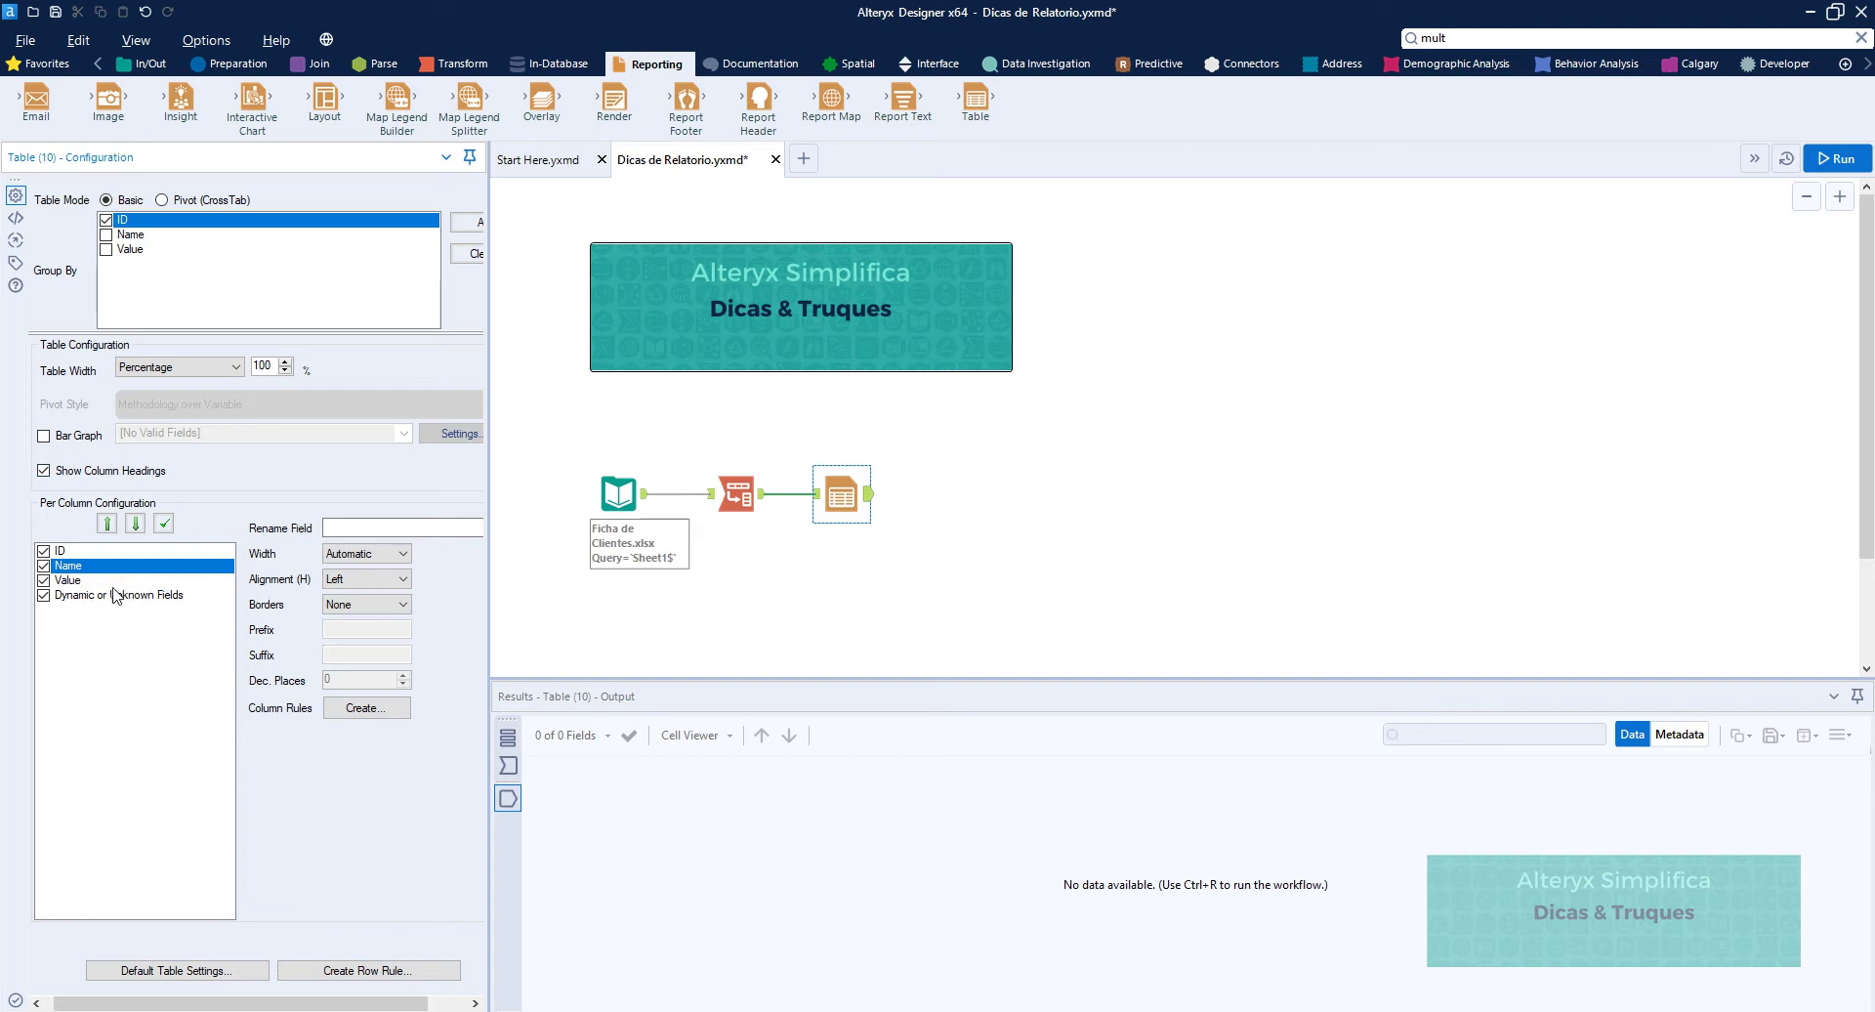
click(78, 581)
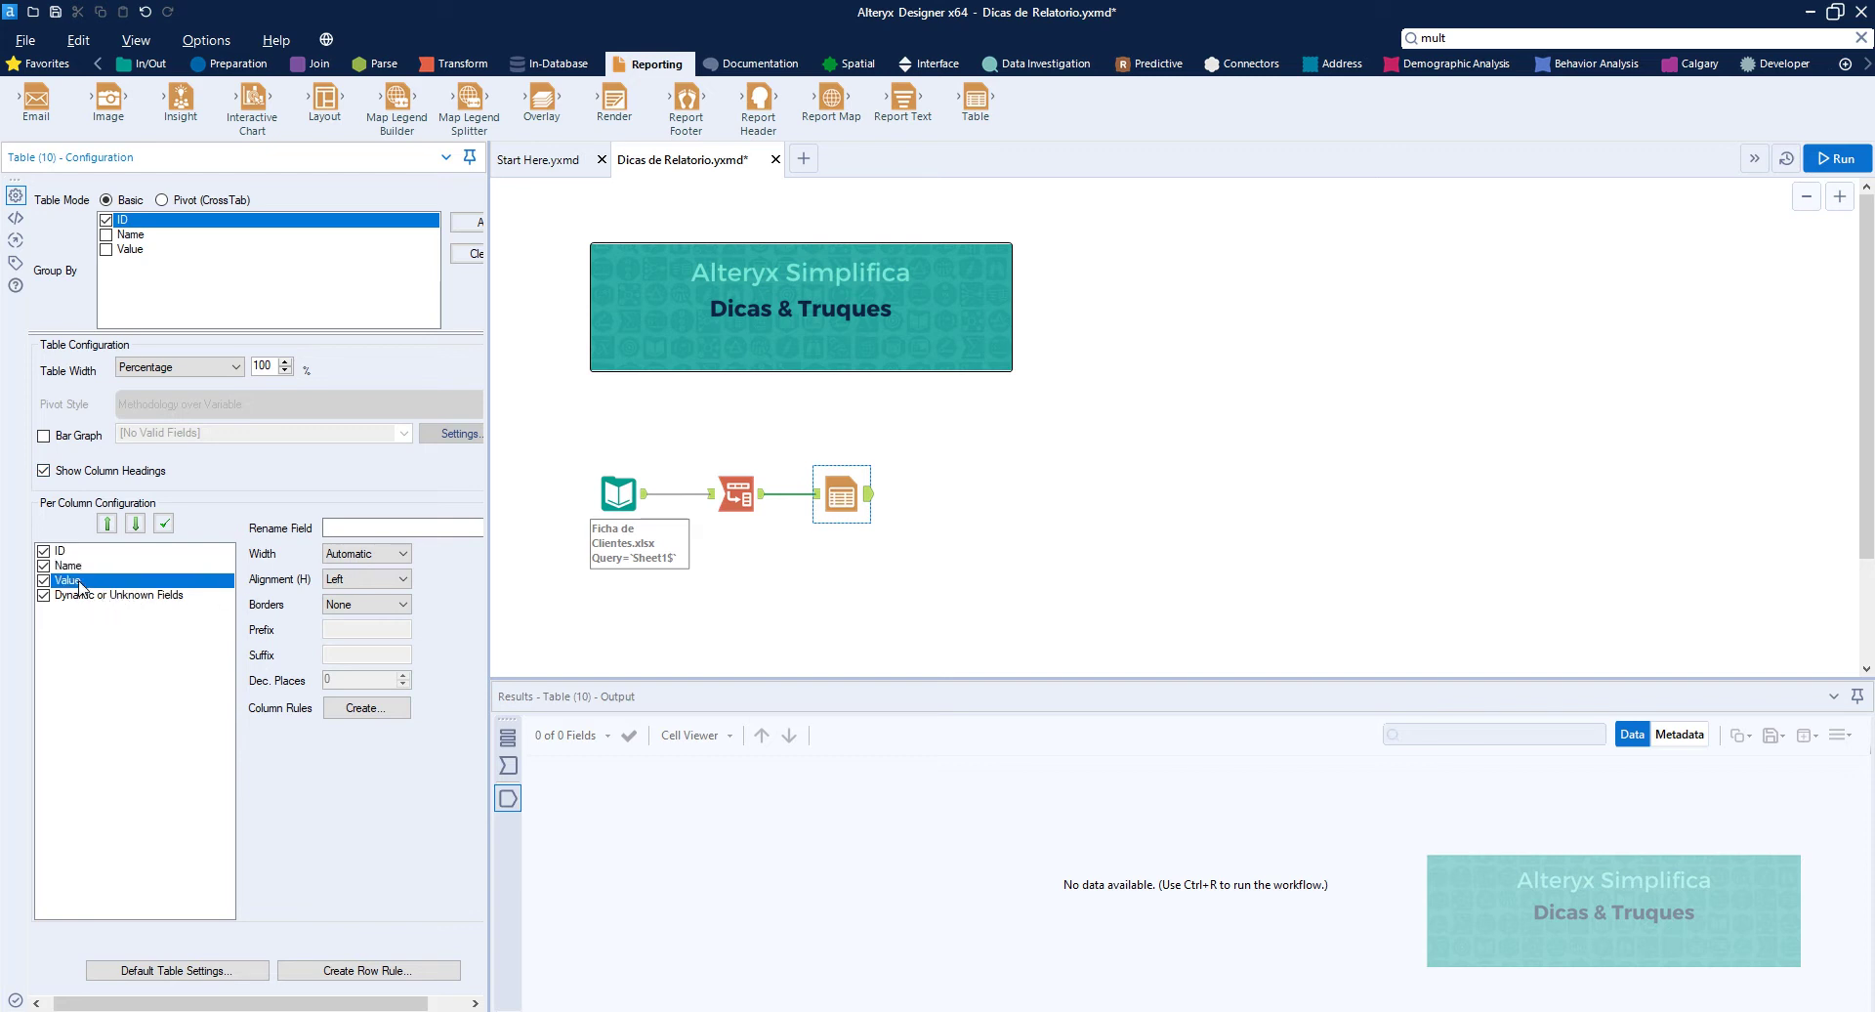
click(88, 568)
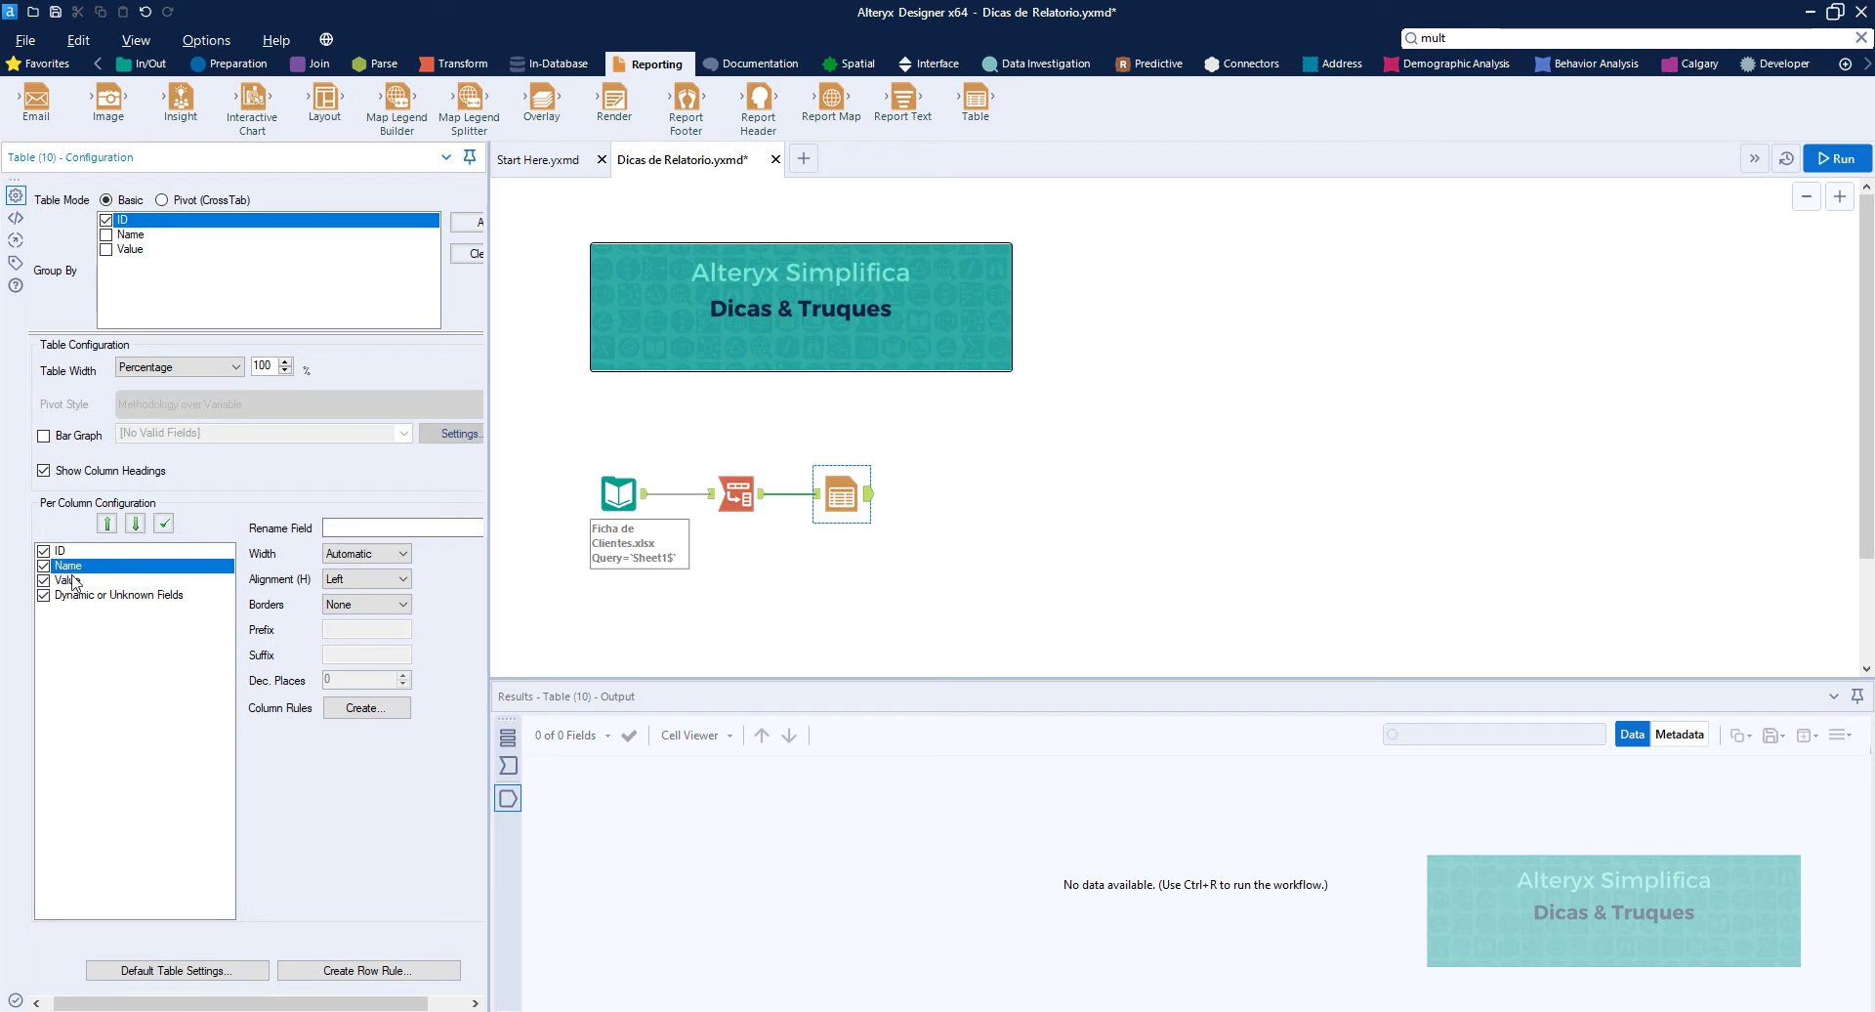
click(363, 527)
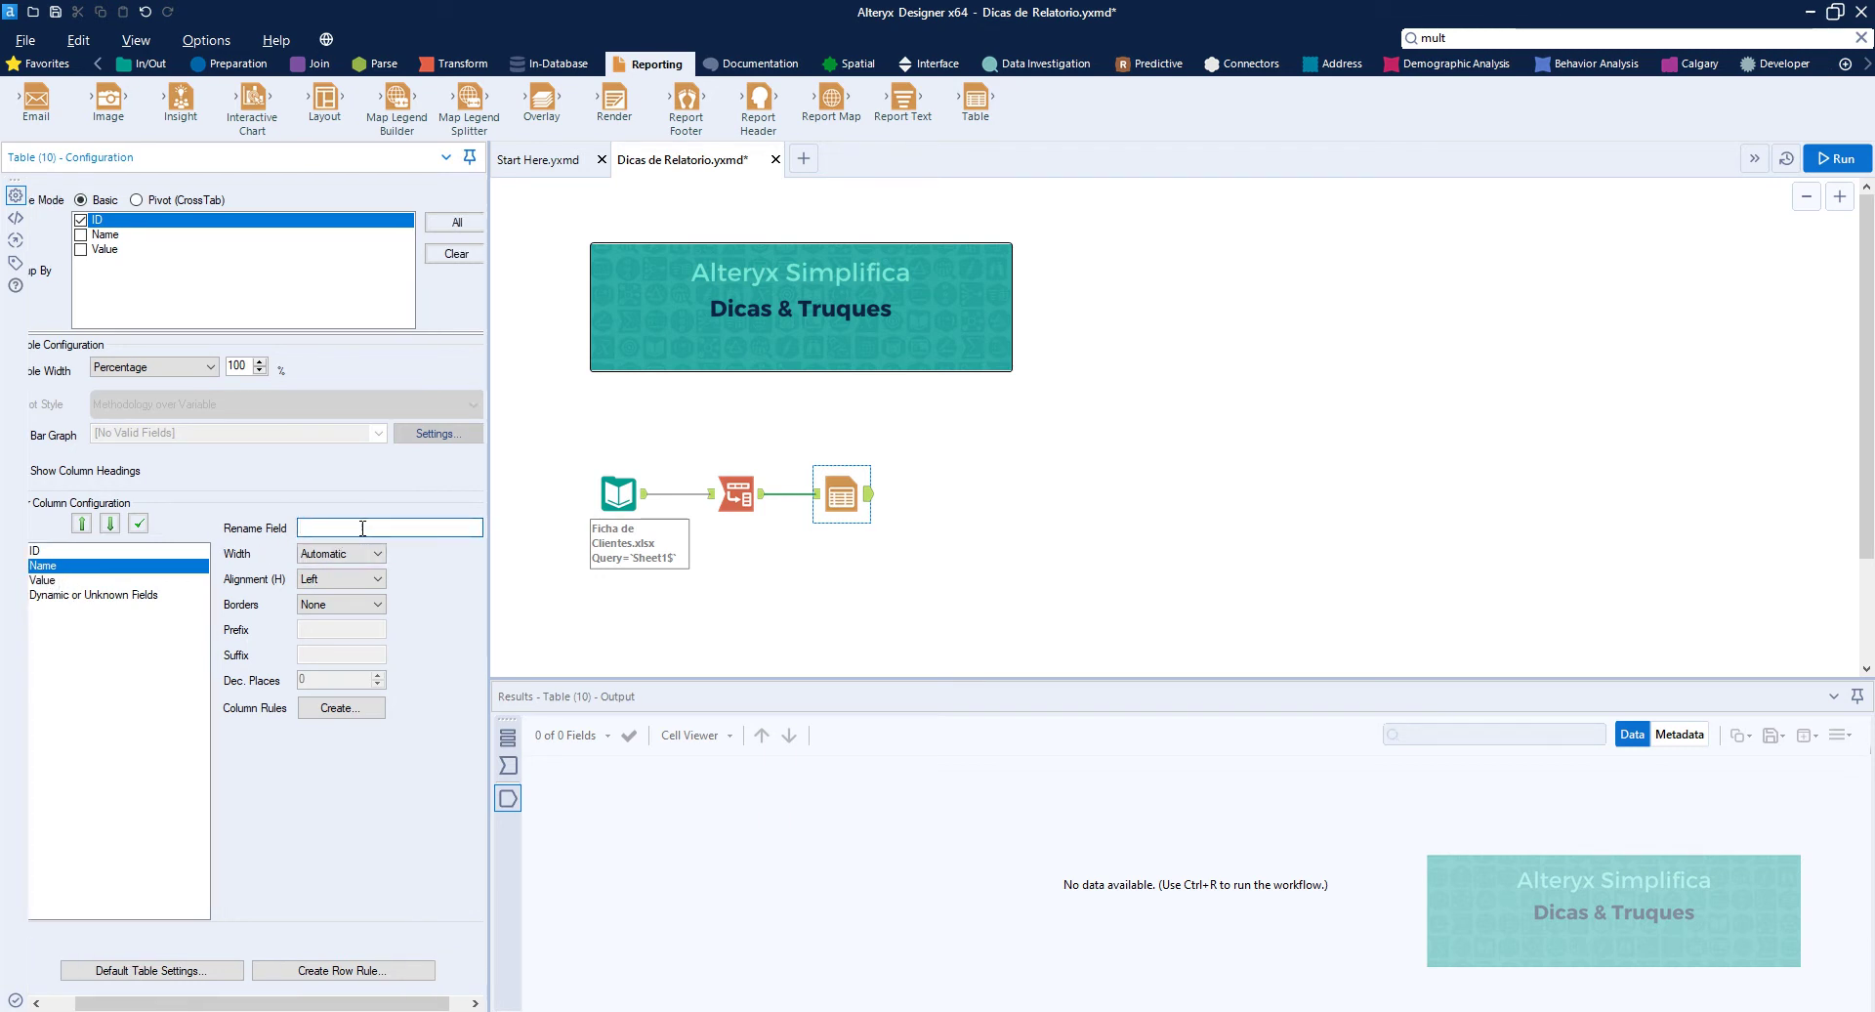
text(Ficha Pessoal)
drag(244, 1003, 214, 1004)
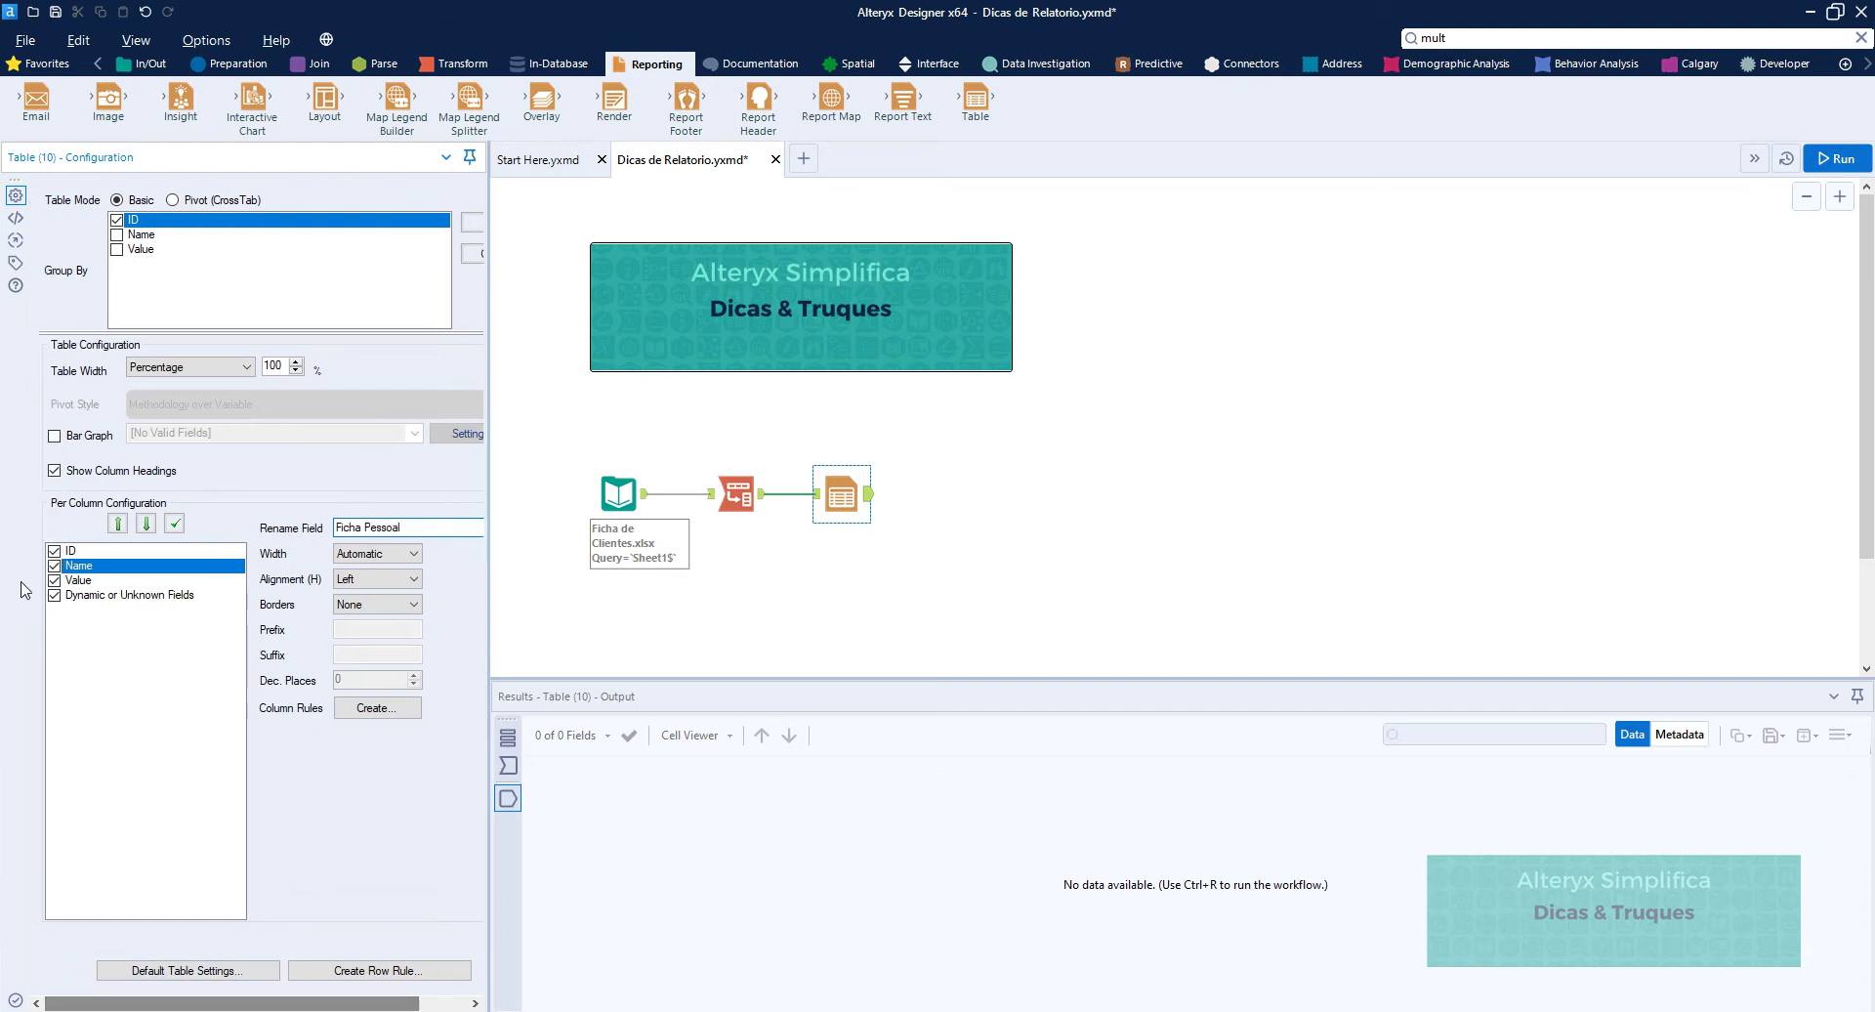
click(55, 551)
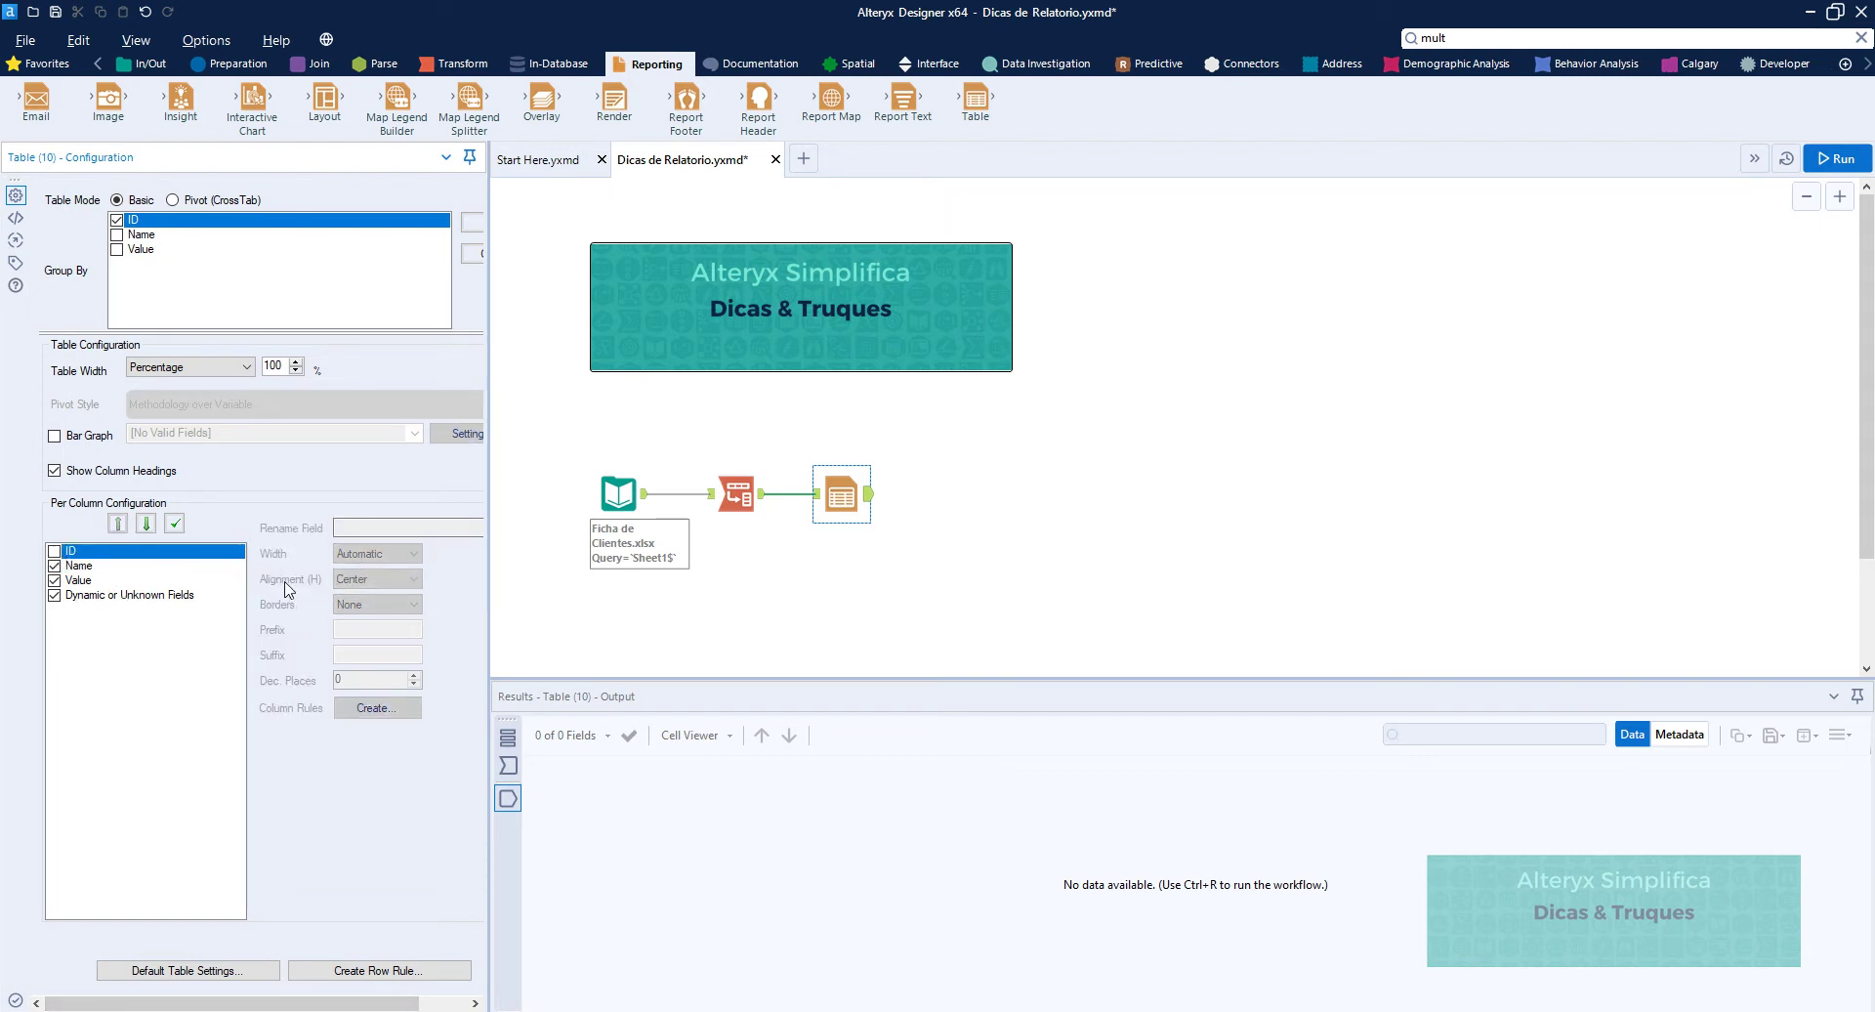
Create a styling rule for the Name column that always applies bold Arial to the header only.
click(82, 581)
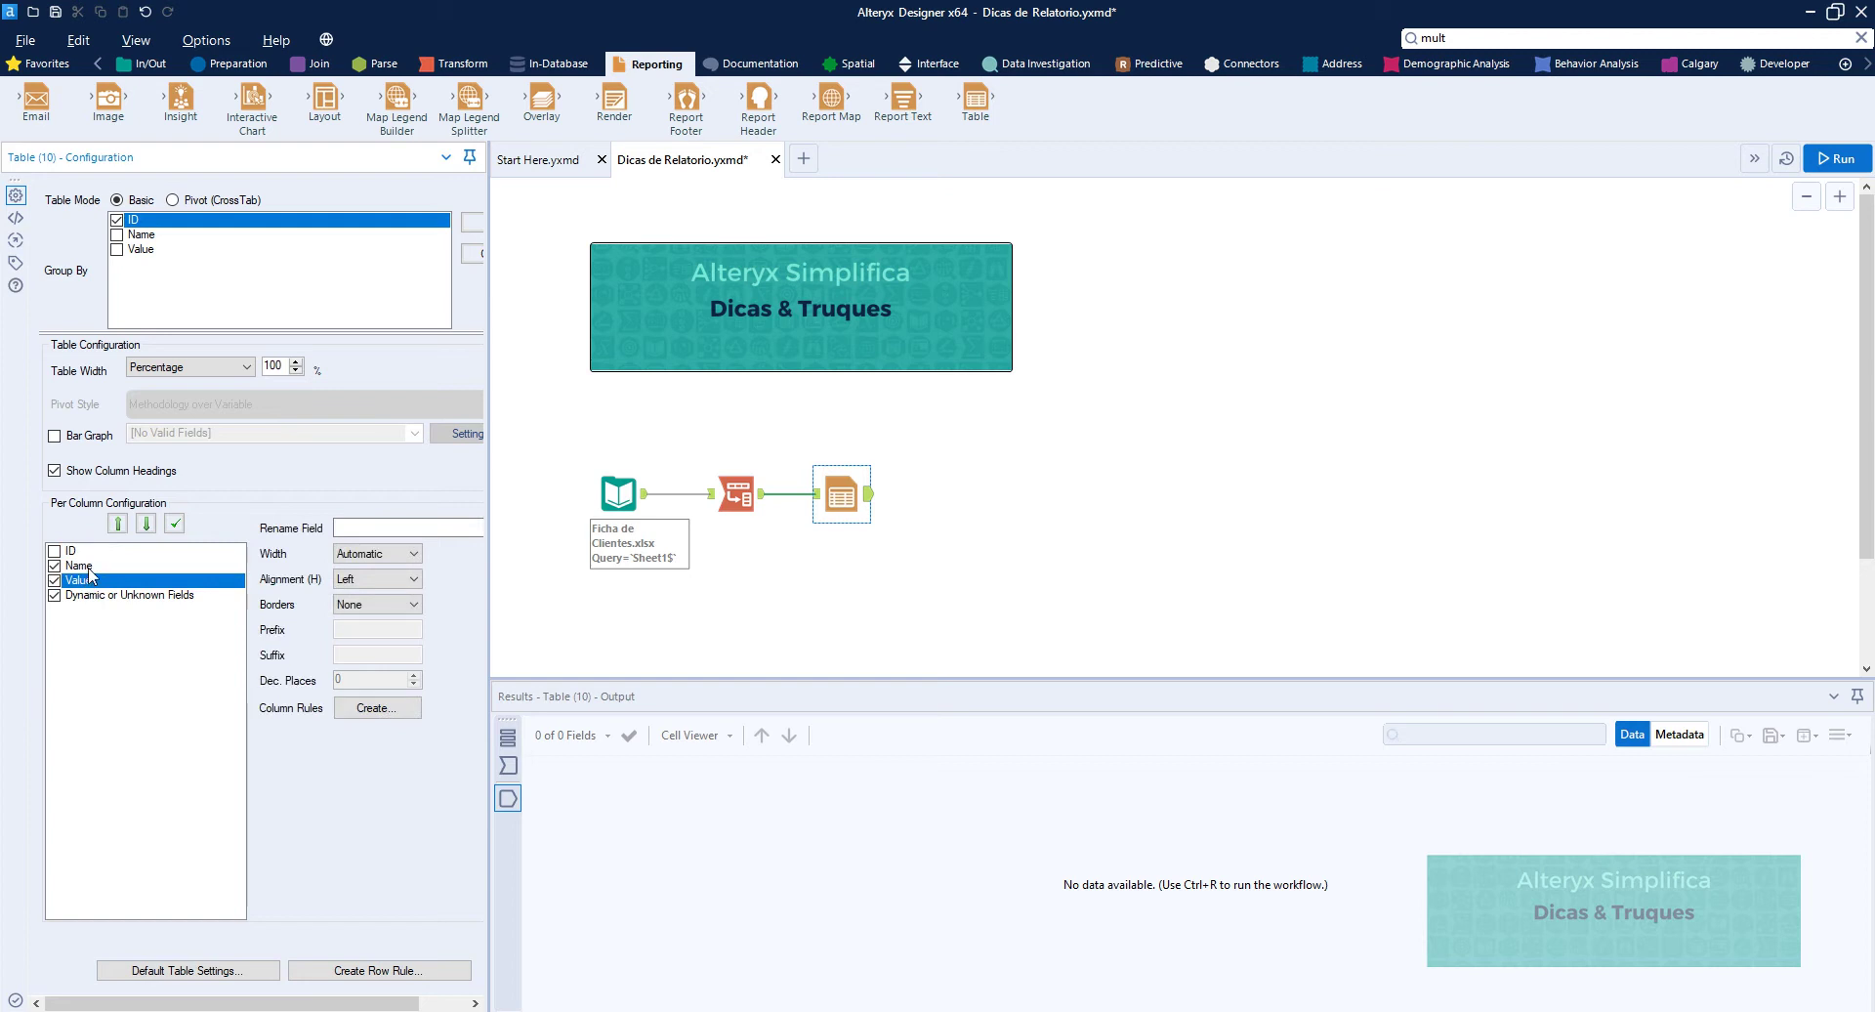
click(86, 566)
click(377, 707)
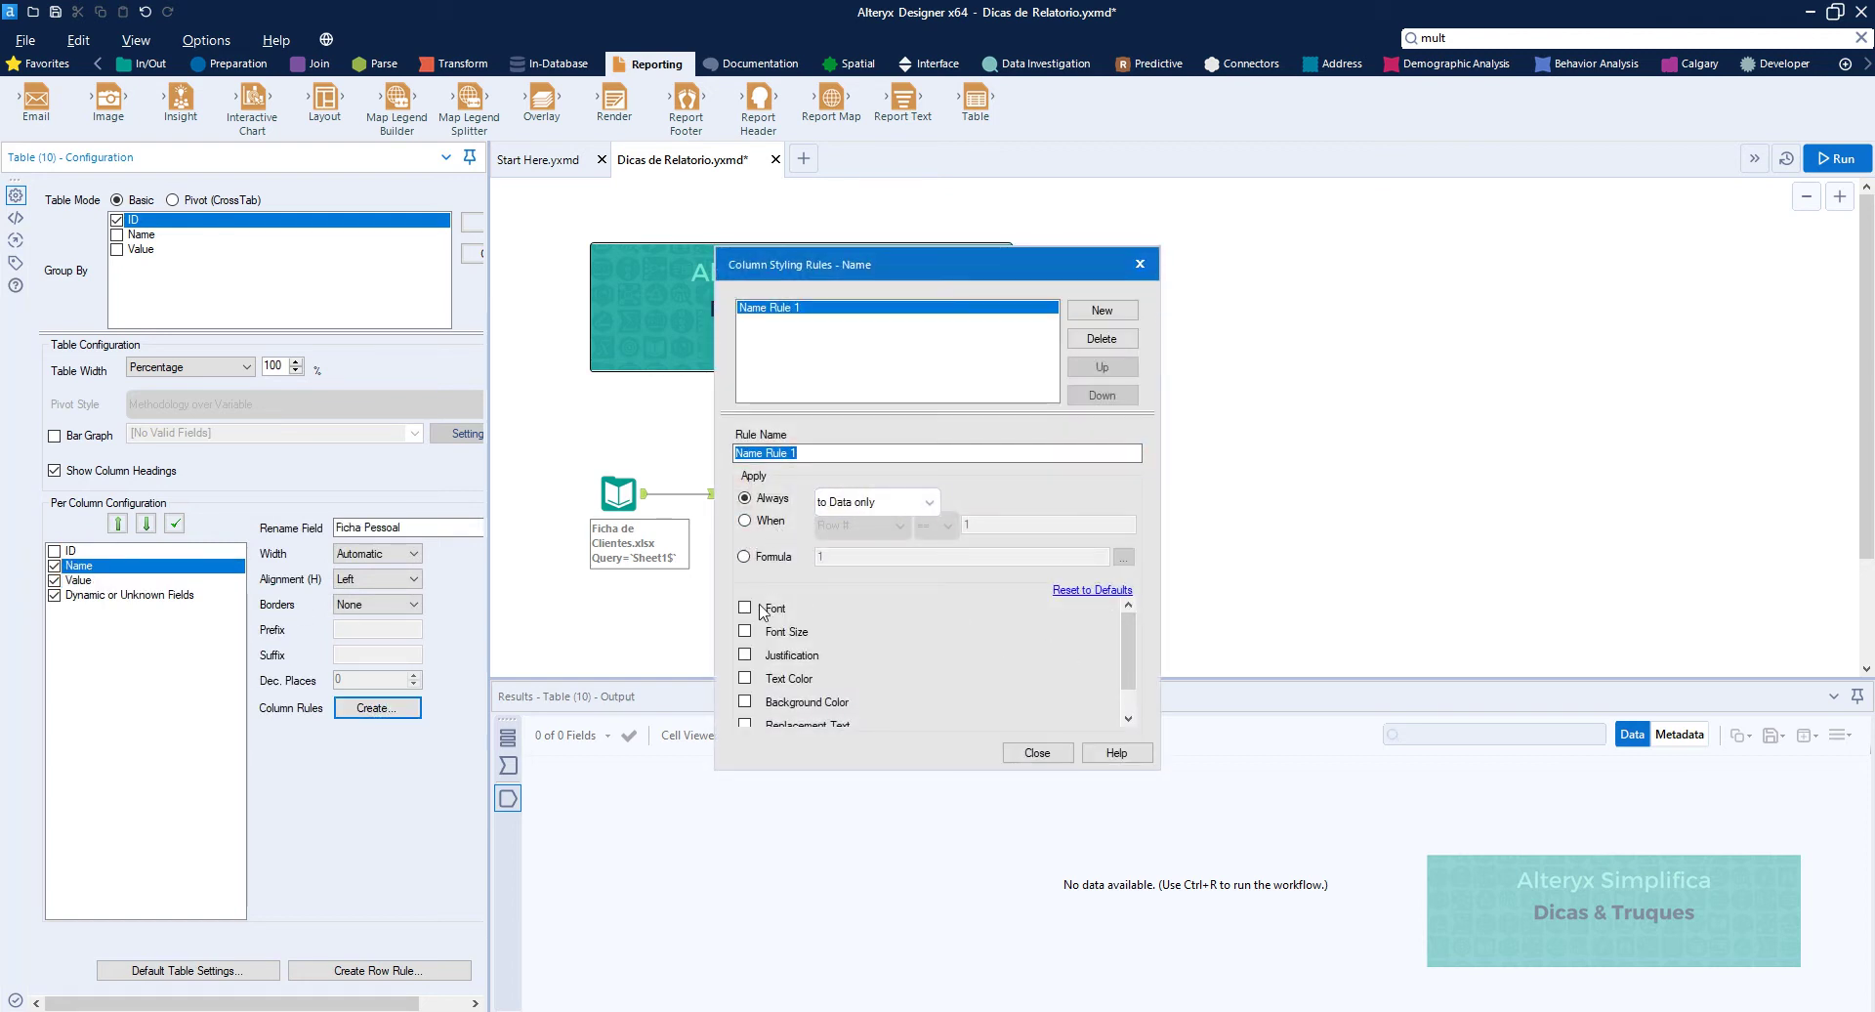
click(867, 503)
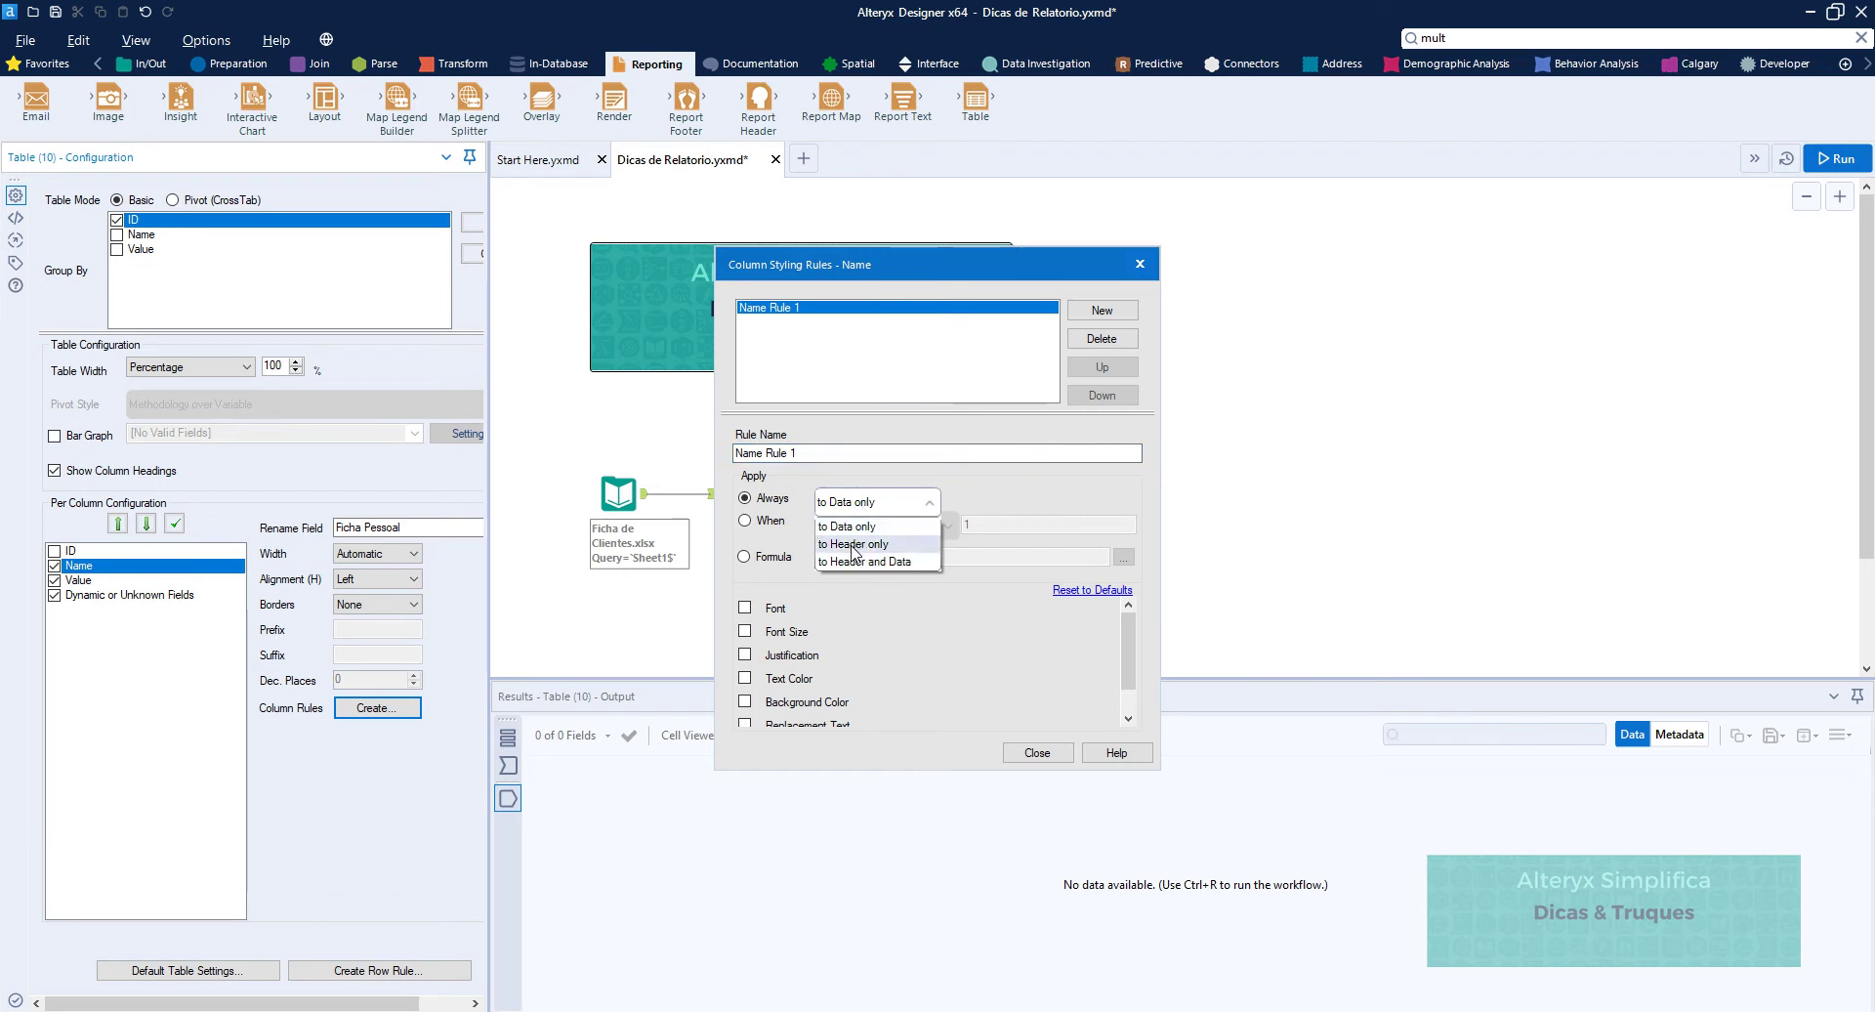
click(853, 545)
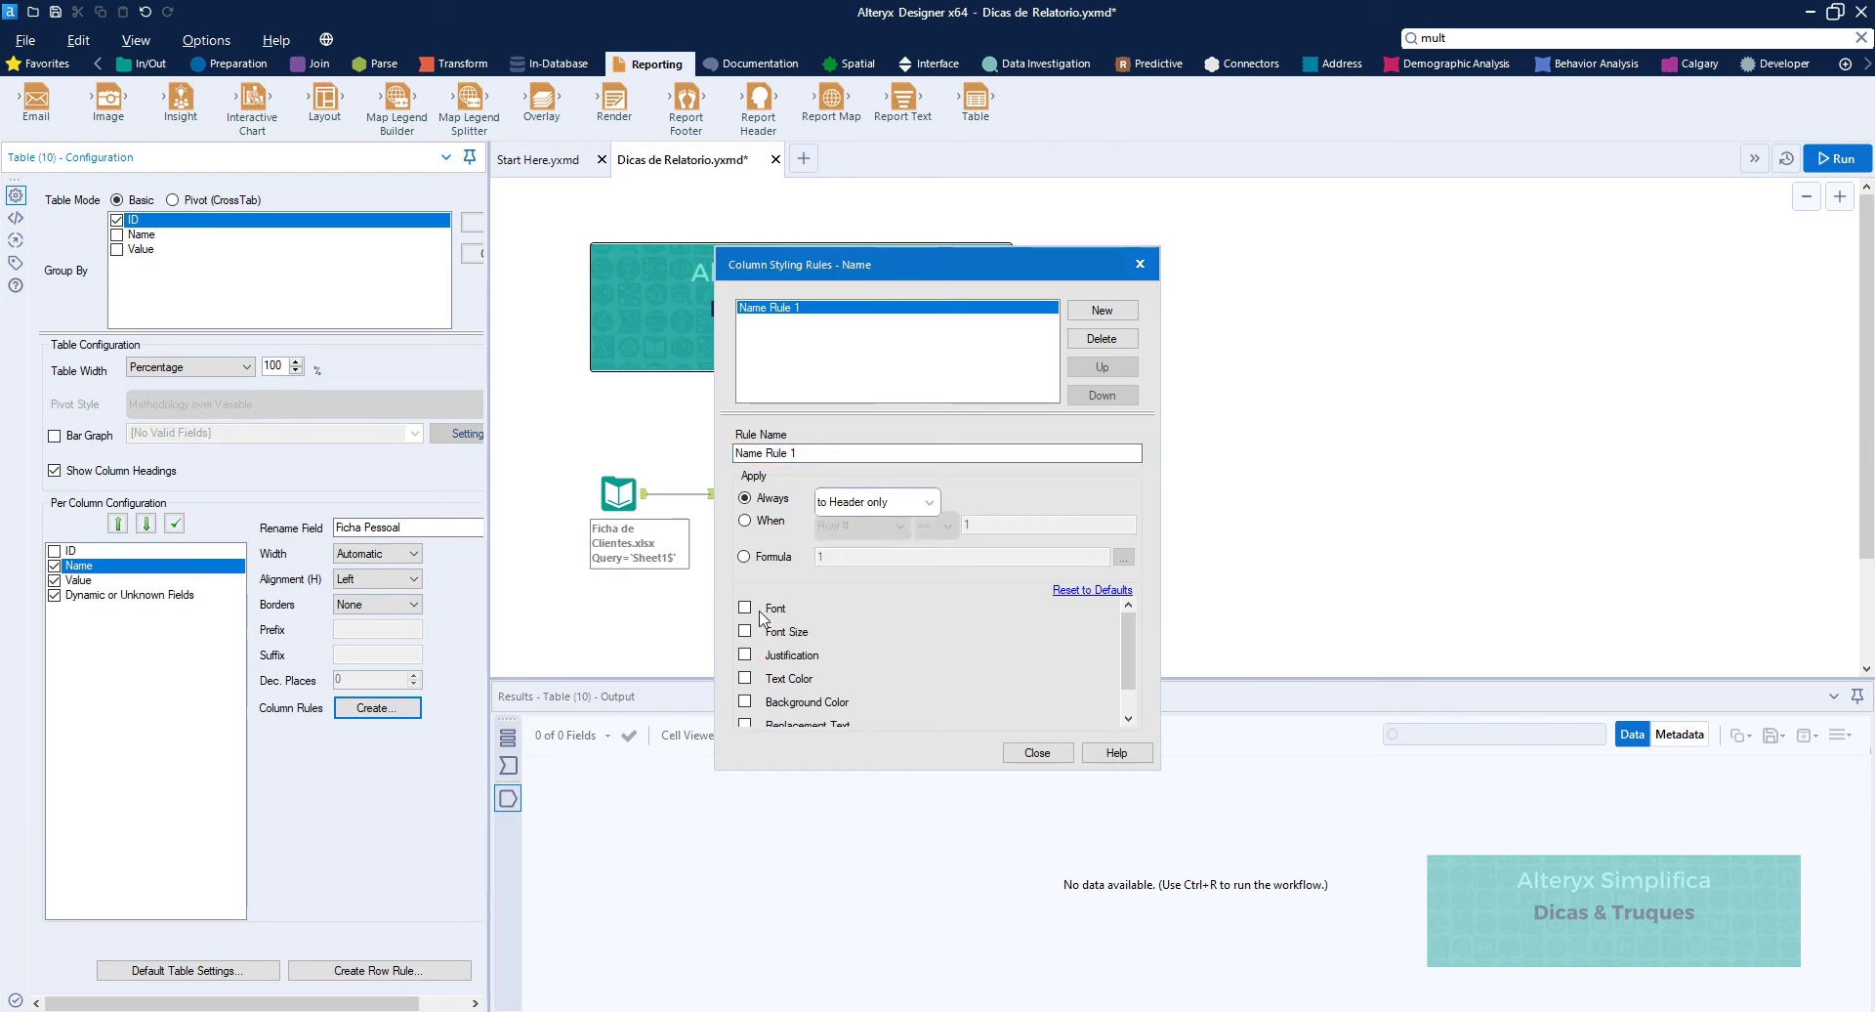
click(745, 608)
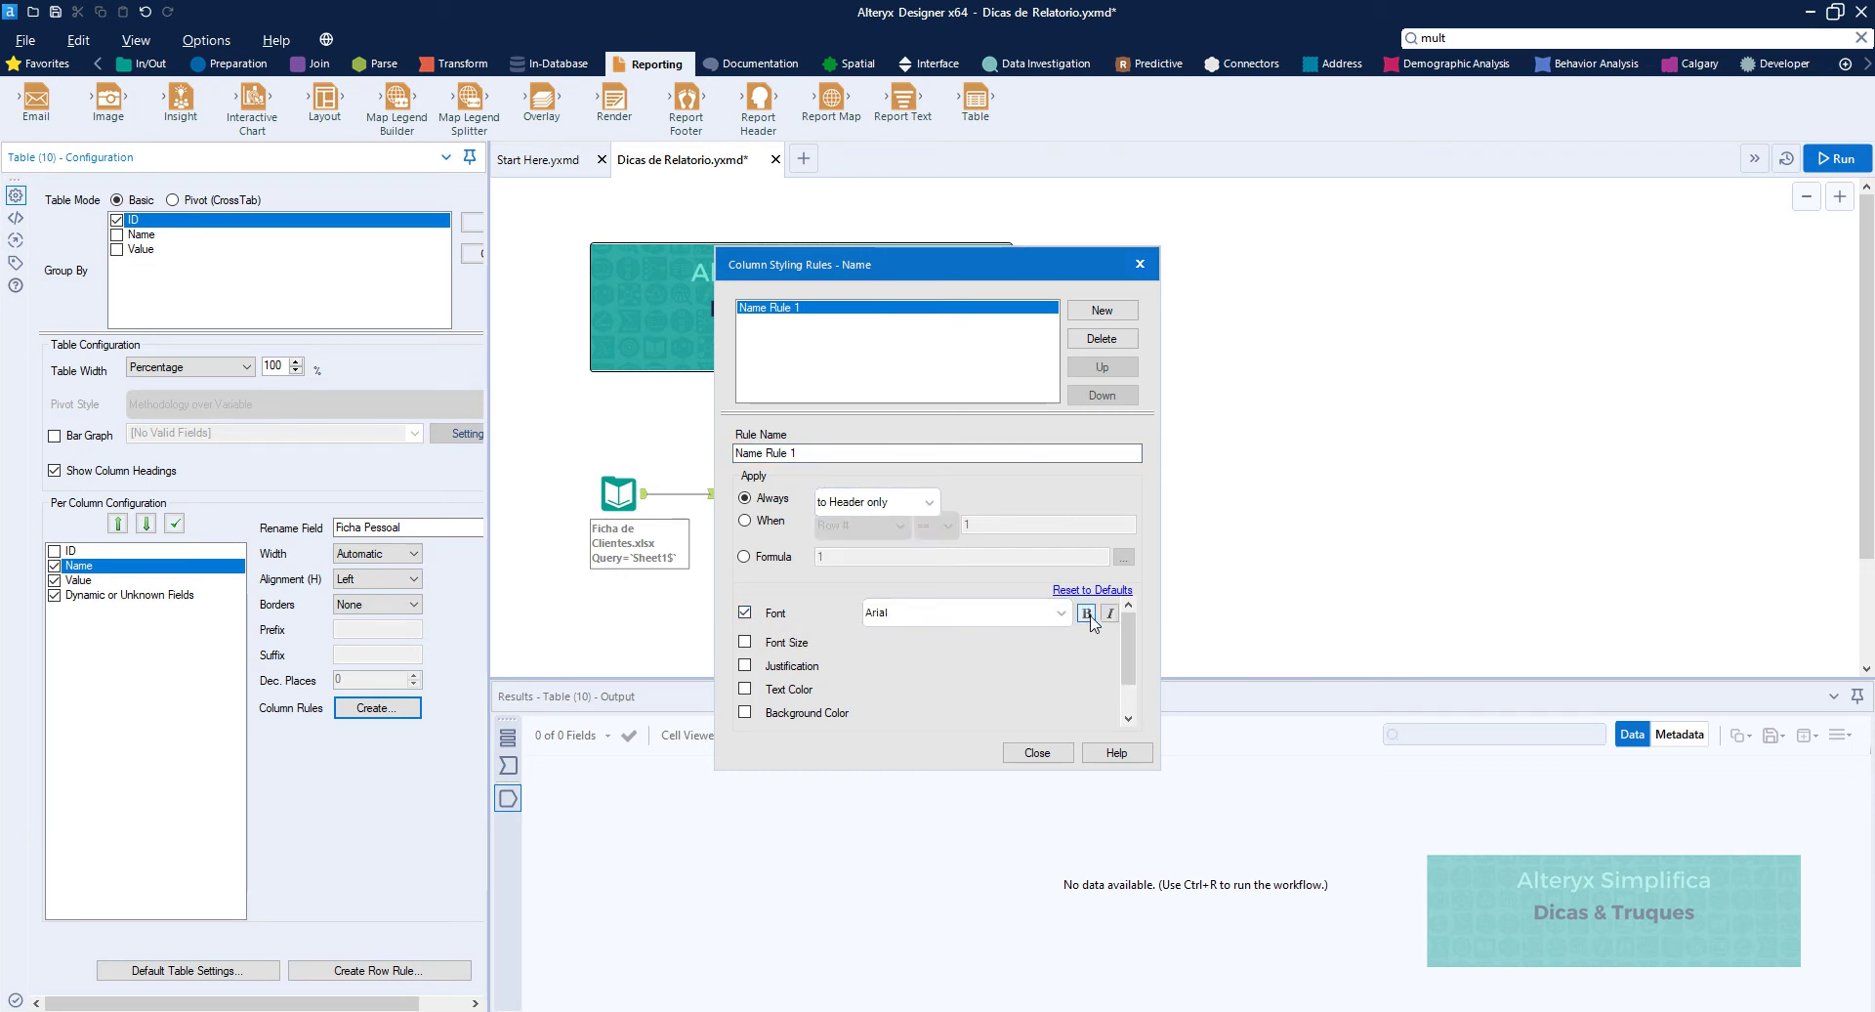
click(1090, 615)
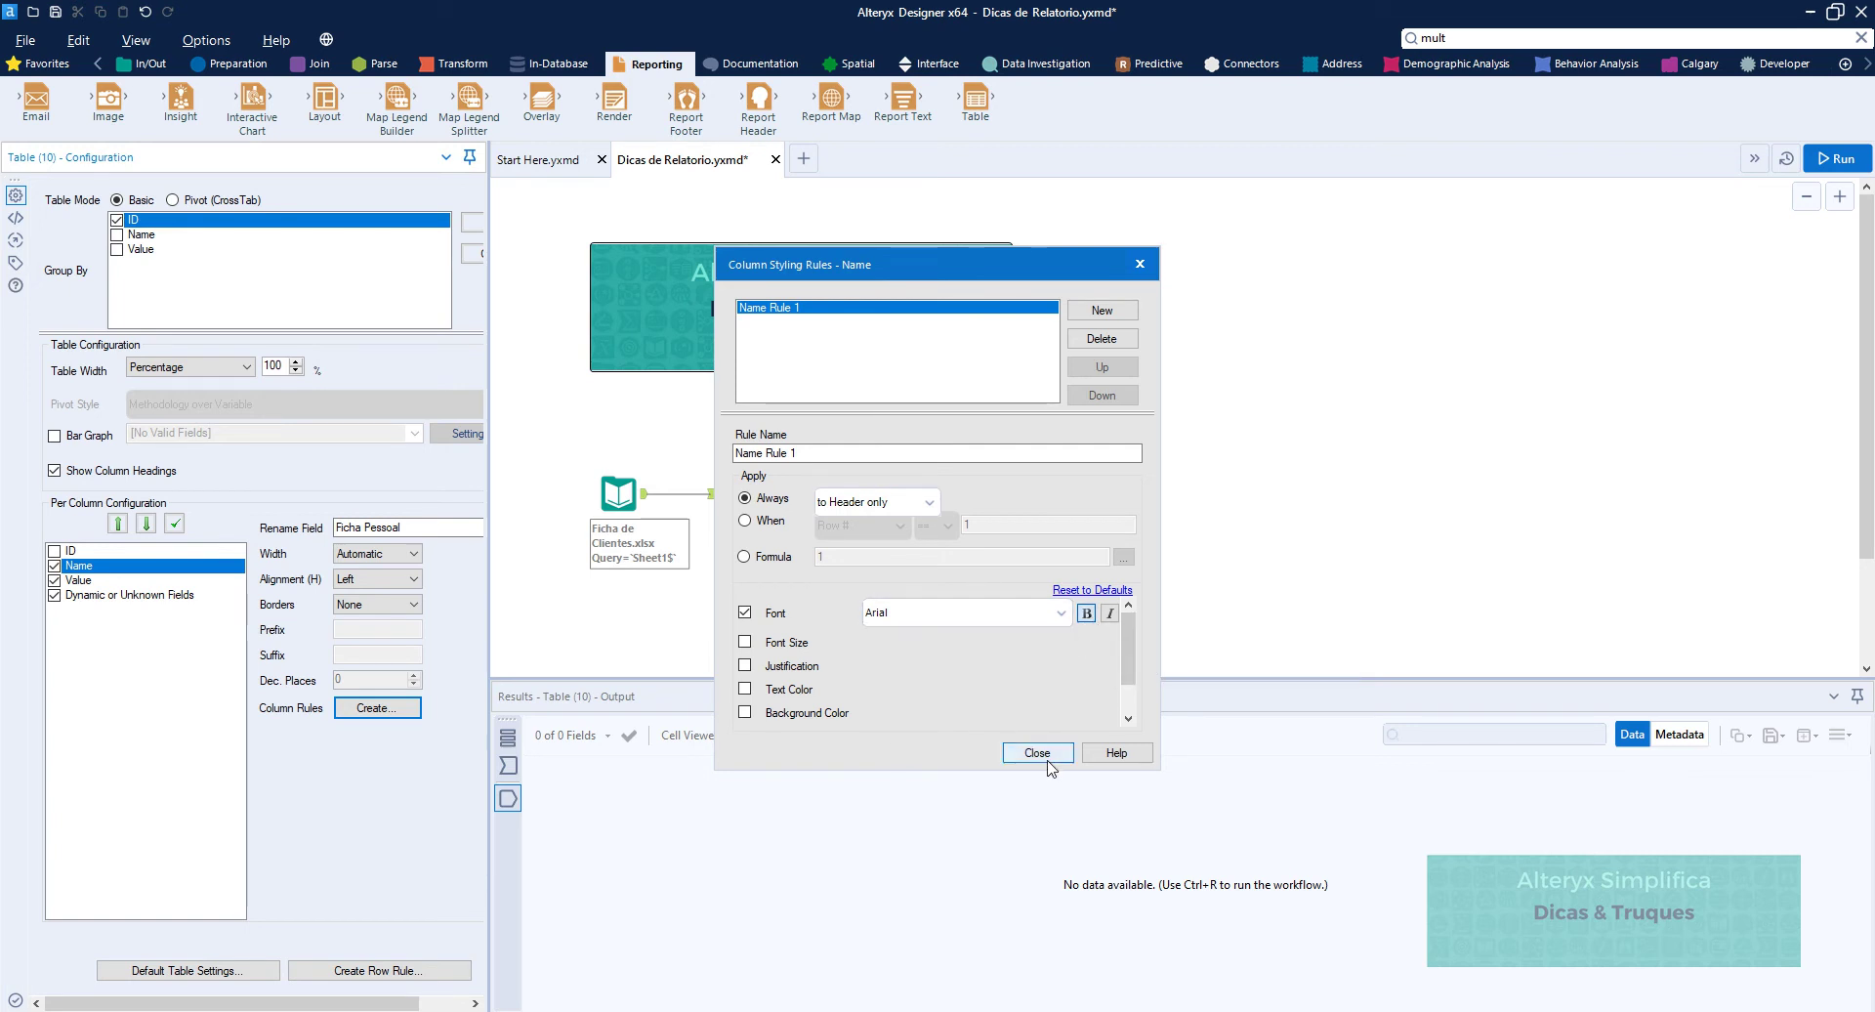
click(1037, 752)
Rename the Value column to a blank space for an empty heading, and run the workflow.
click(104, 583)
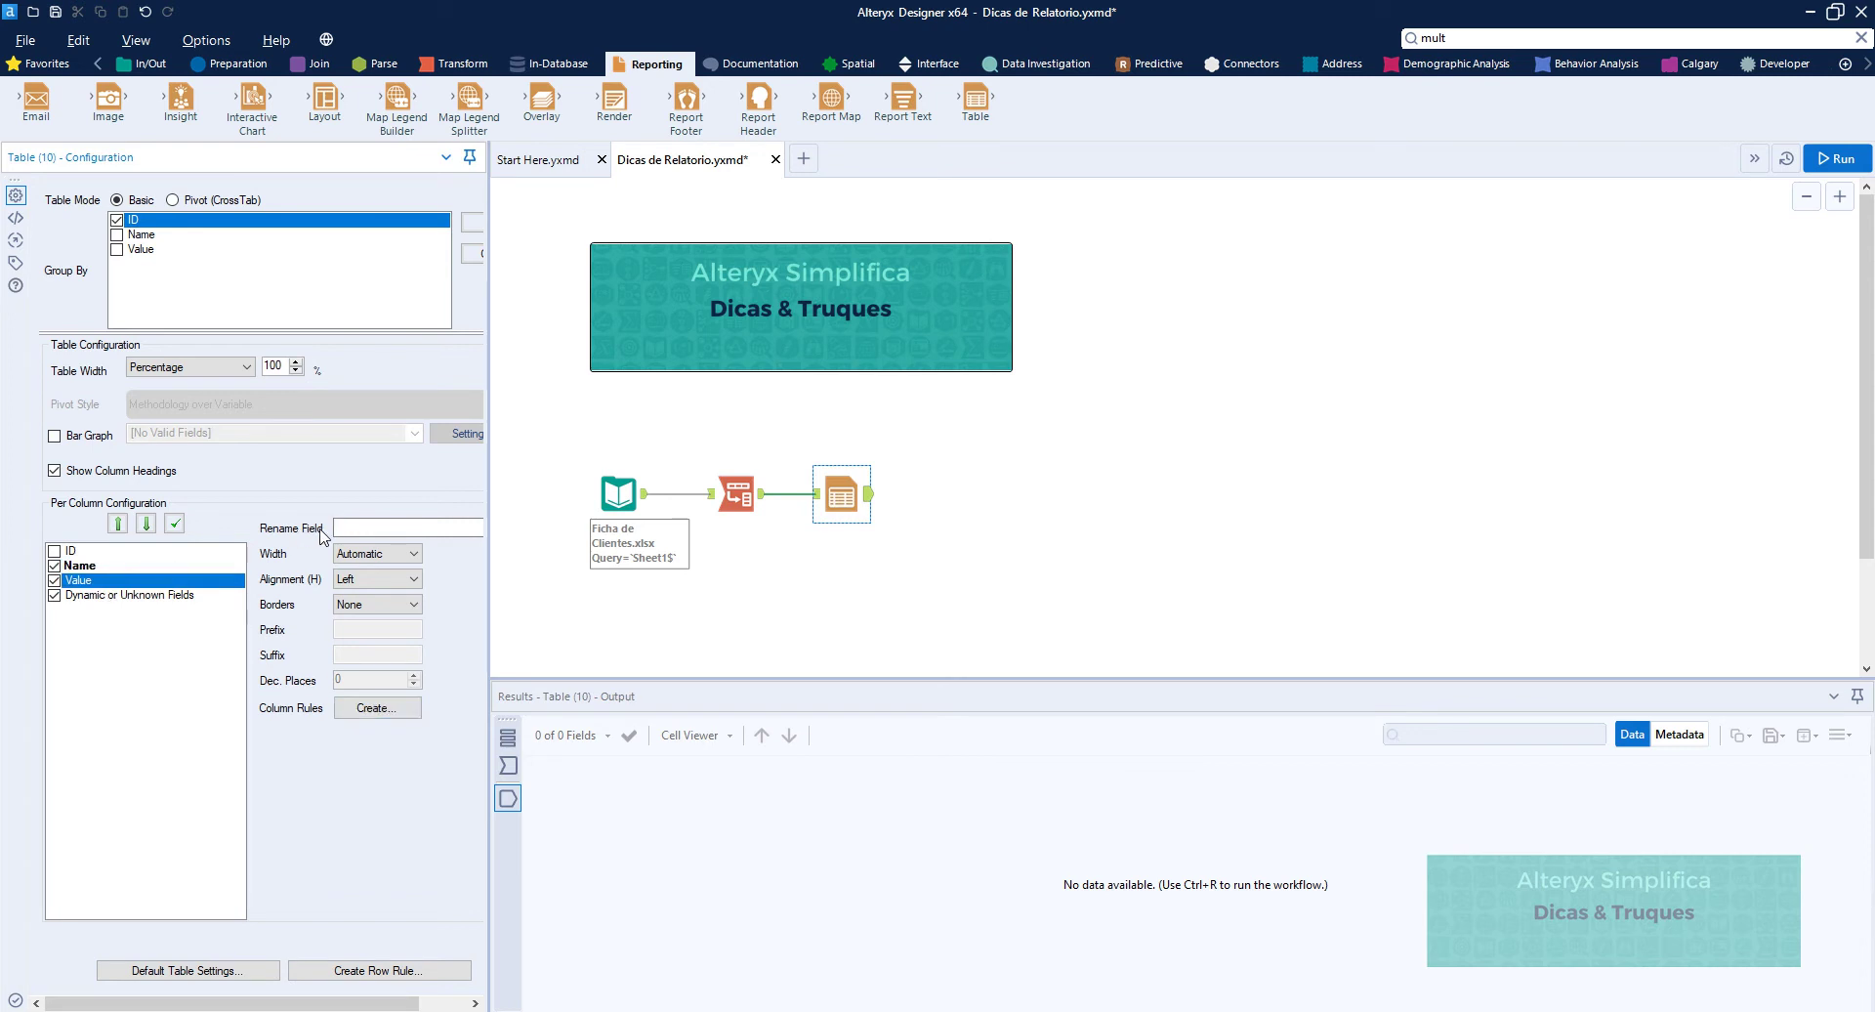
click(353, 524)
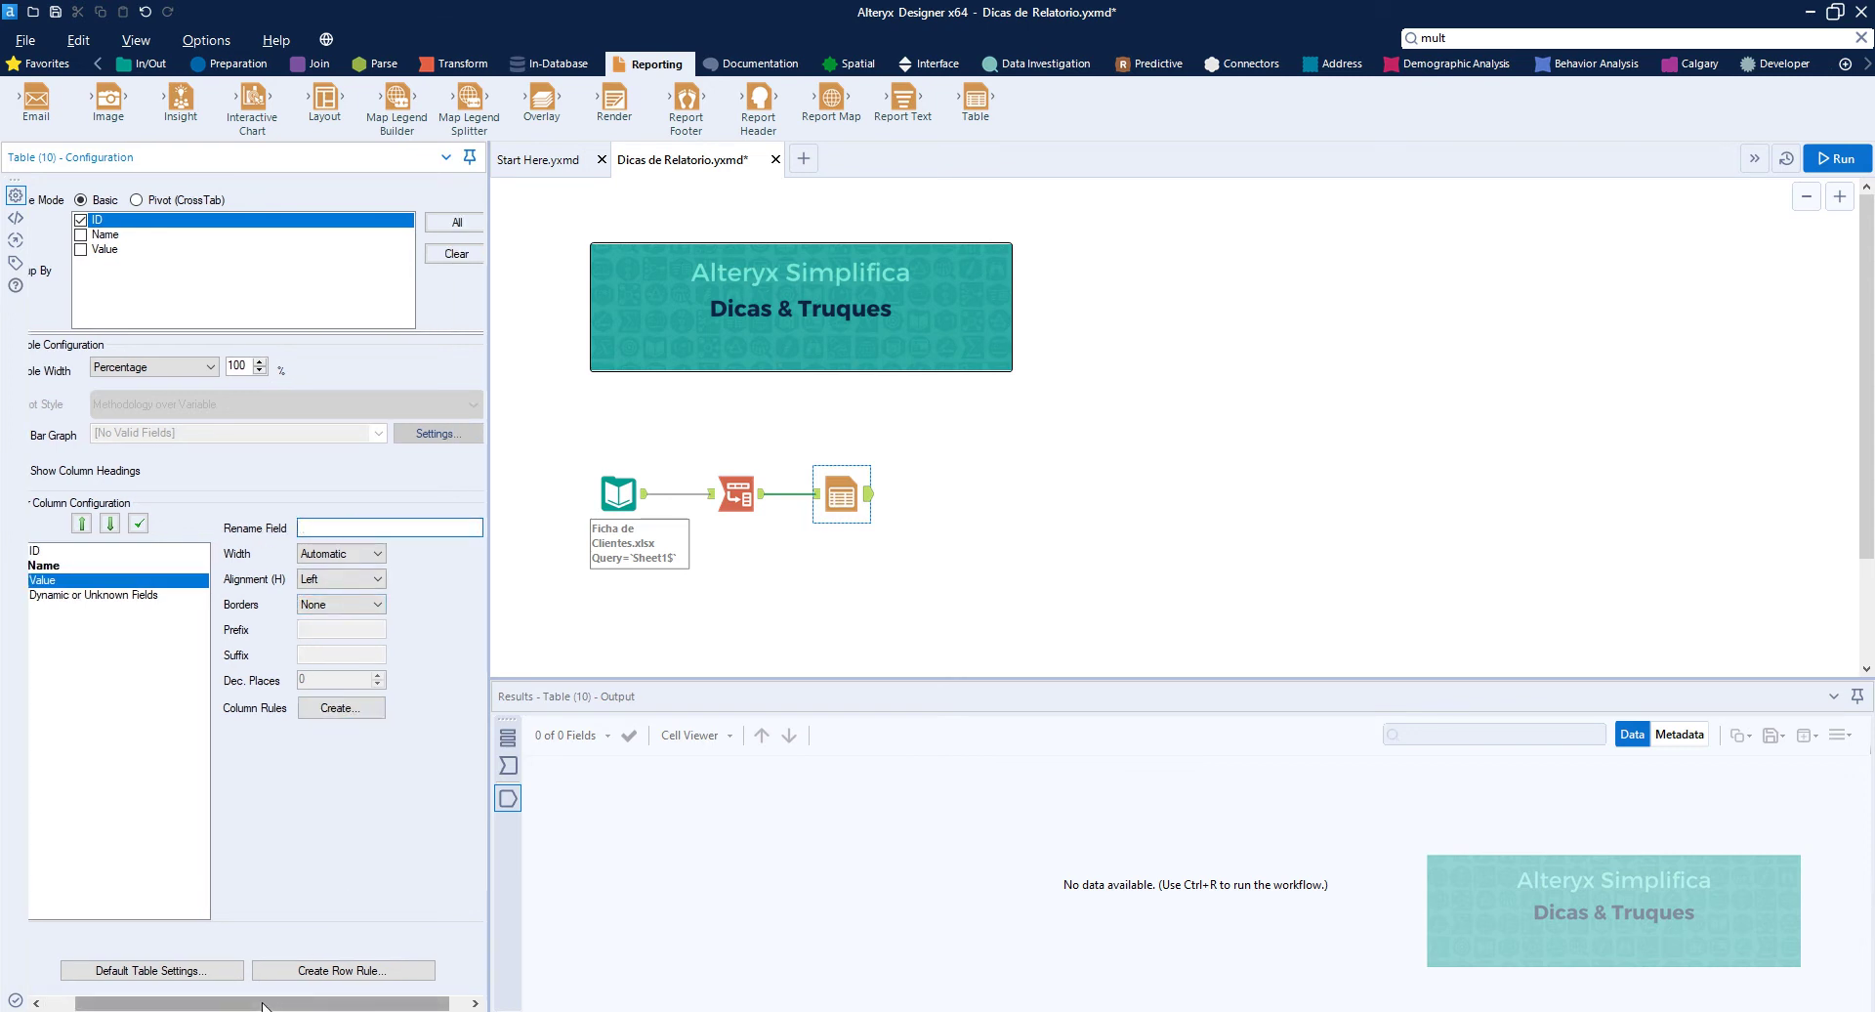
drag(283, 1003, 251, 1003)
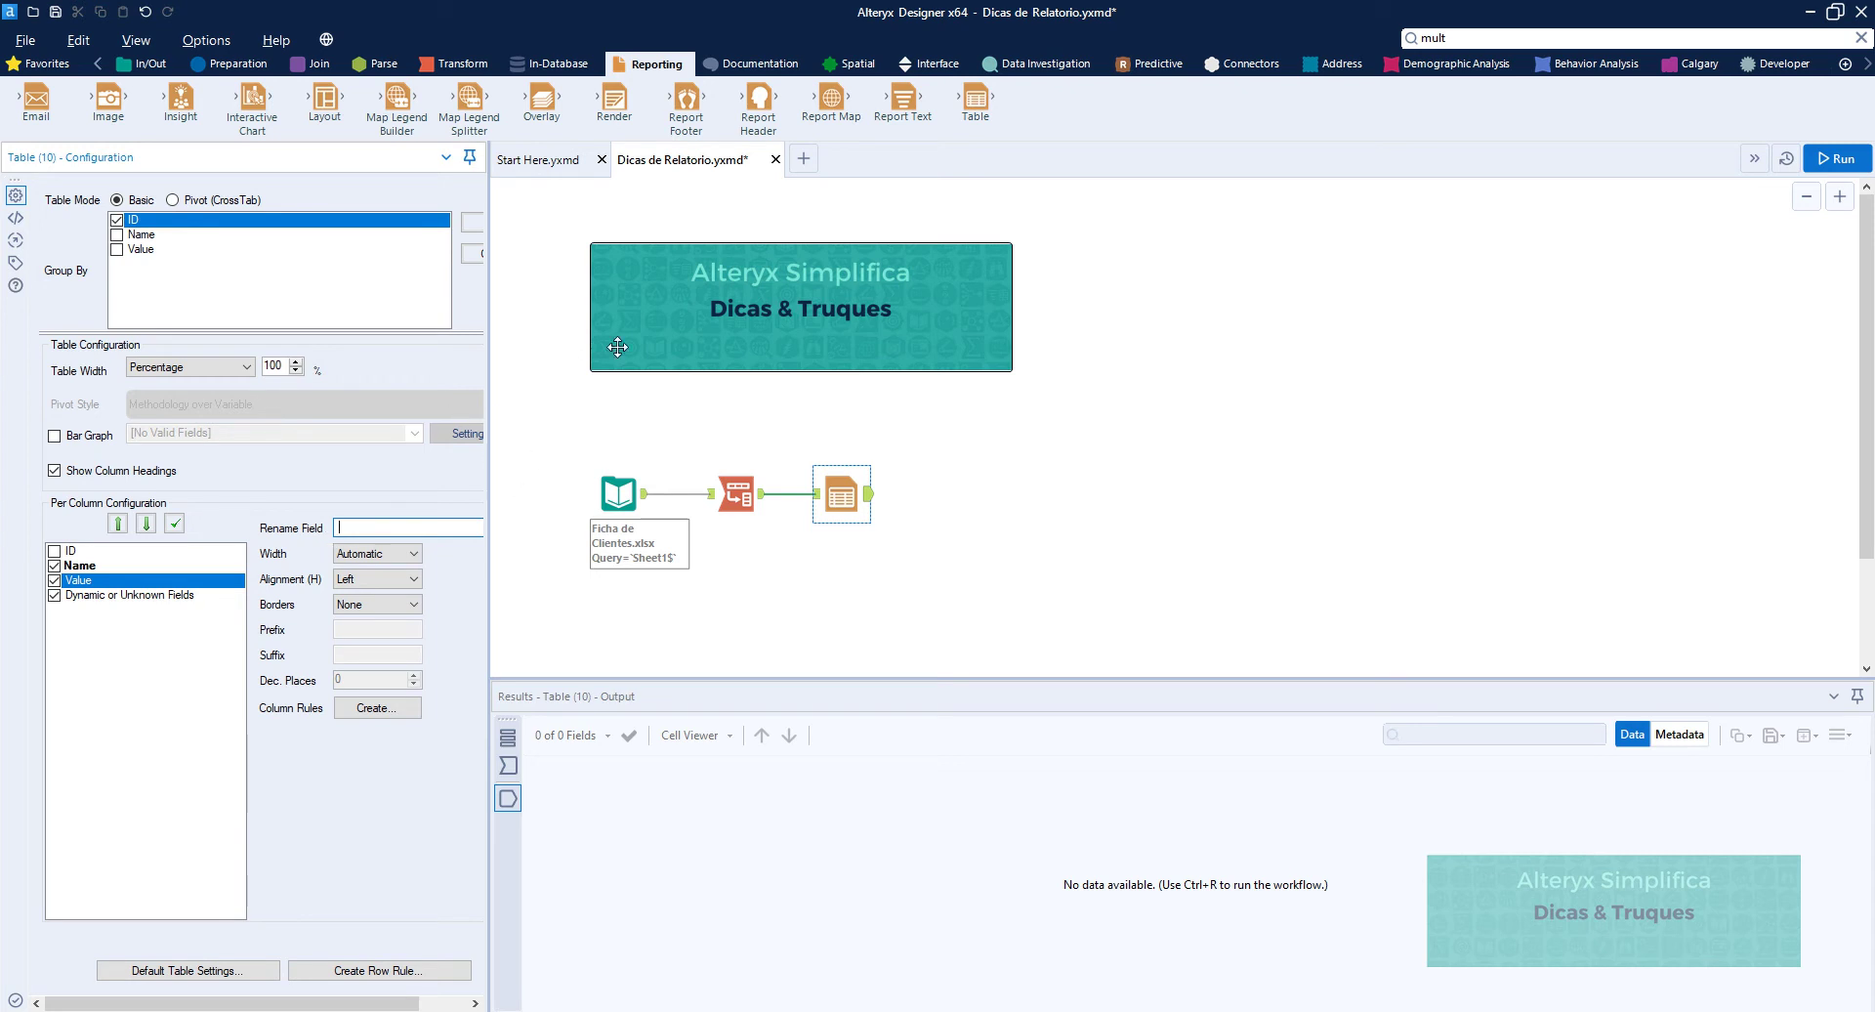
key(ctrl+r)
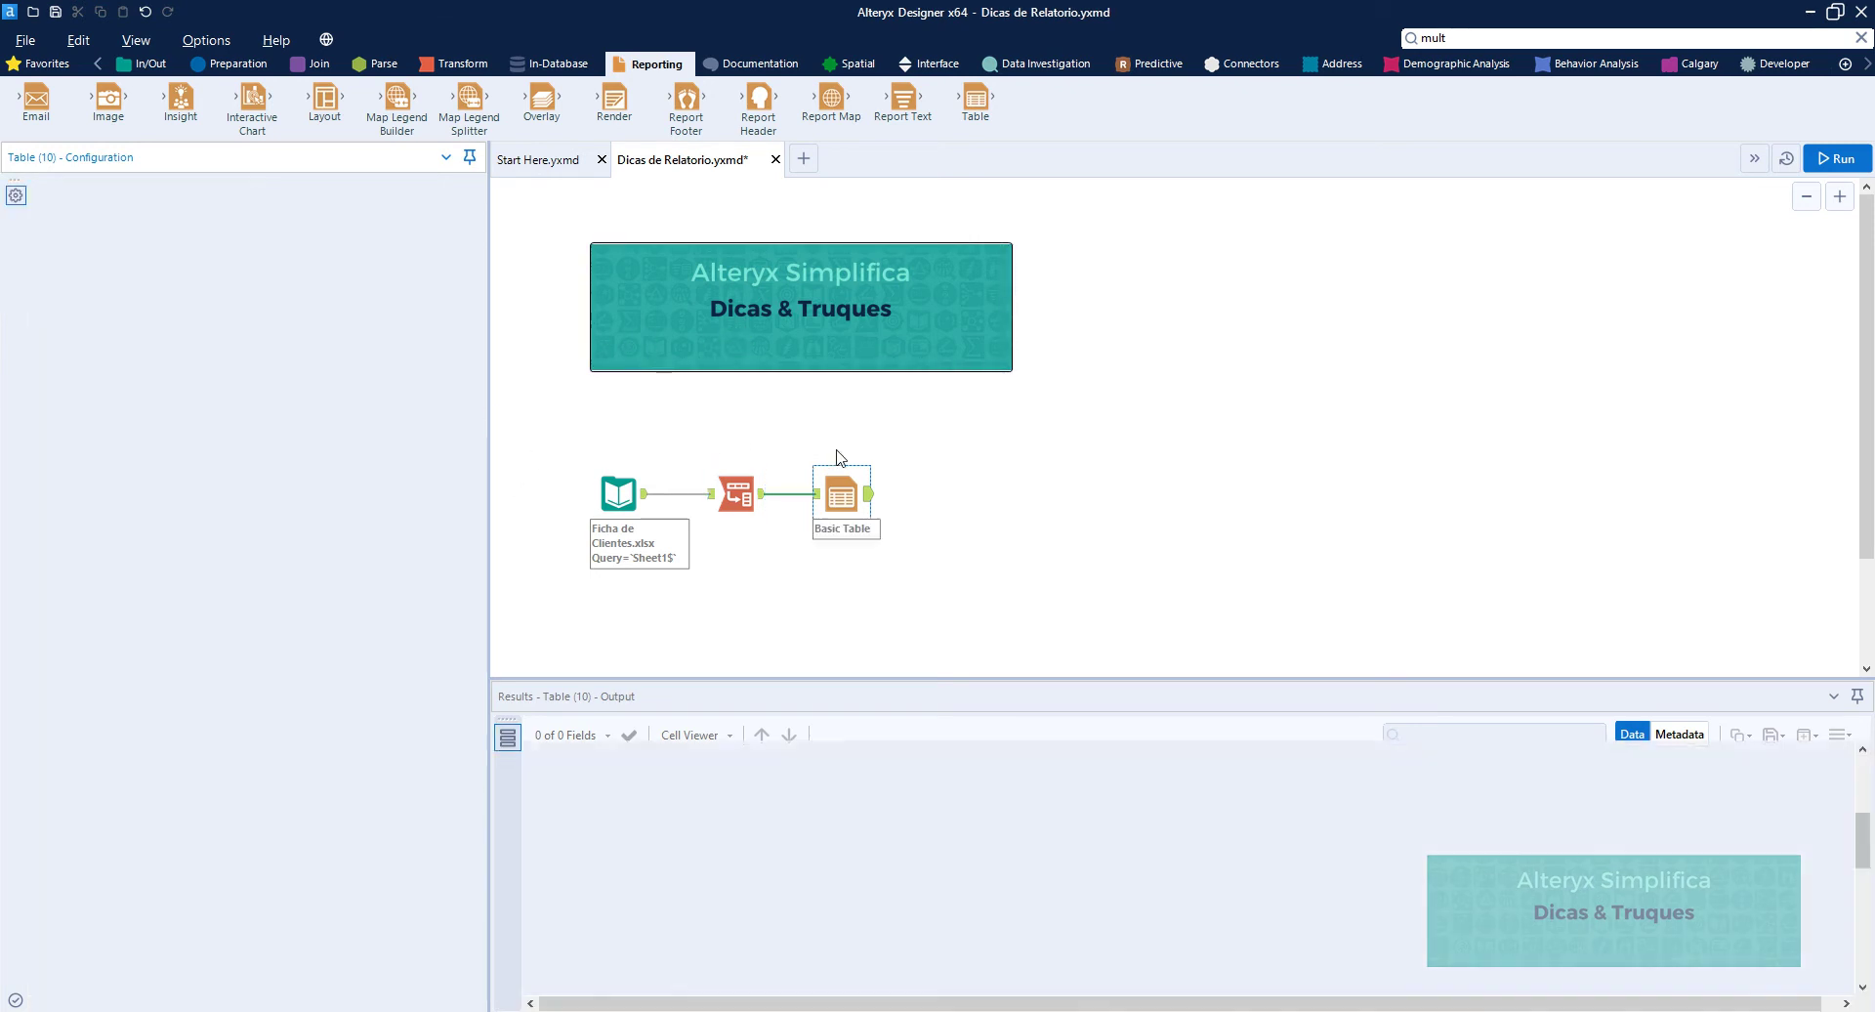
click(1108, 592)
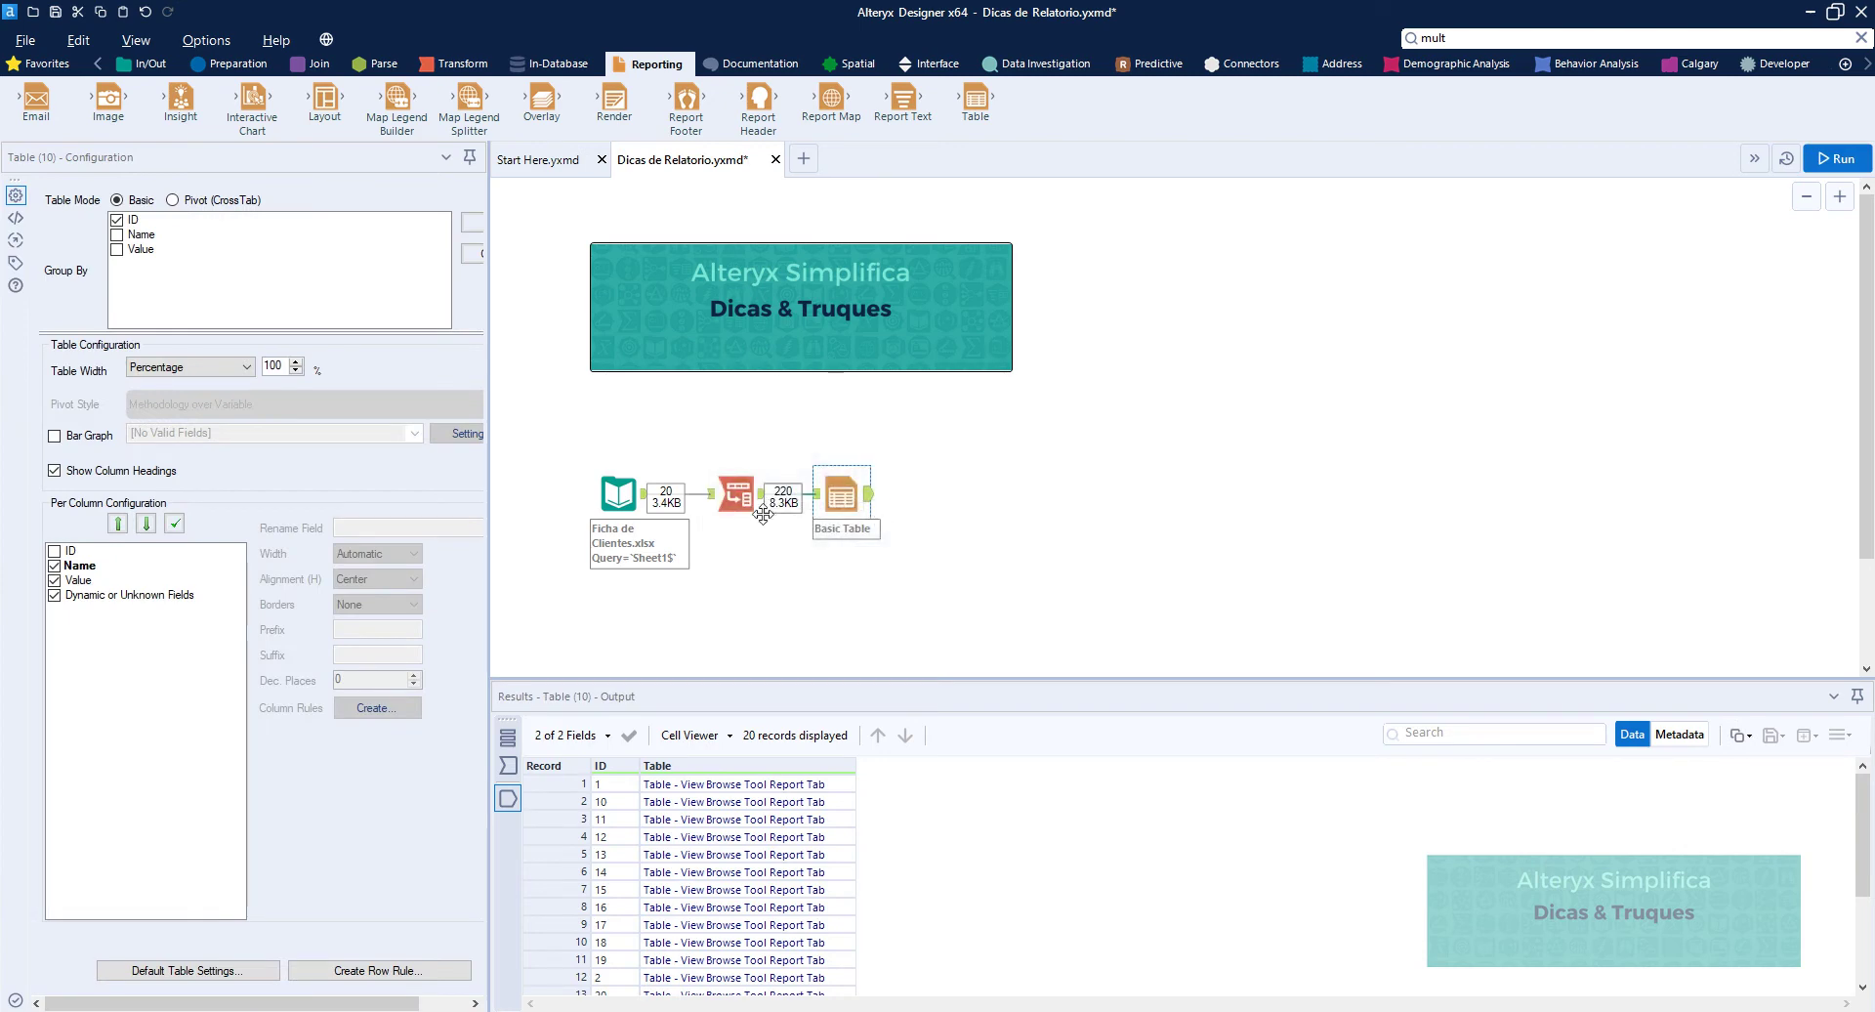
Add a Browse tool after the Table tool and run the workflow to display the report tables.
click(146, 64)
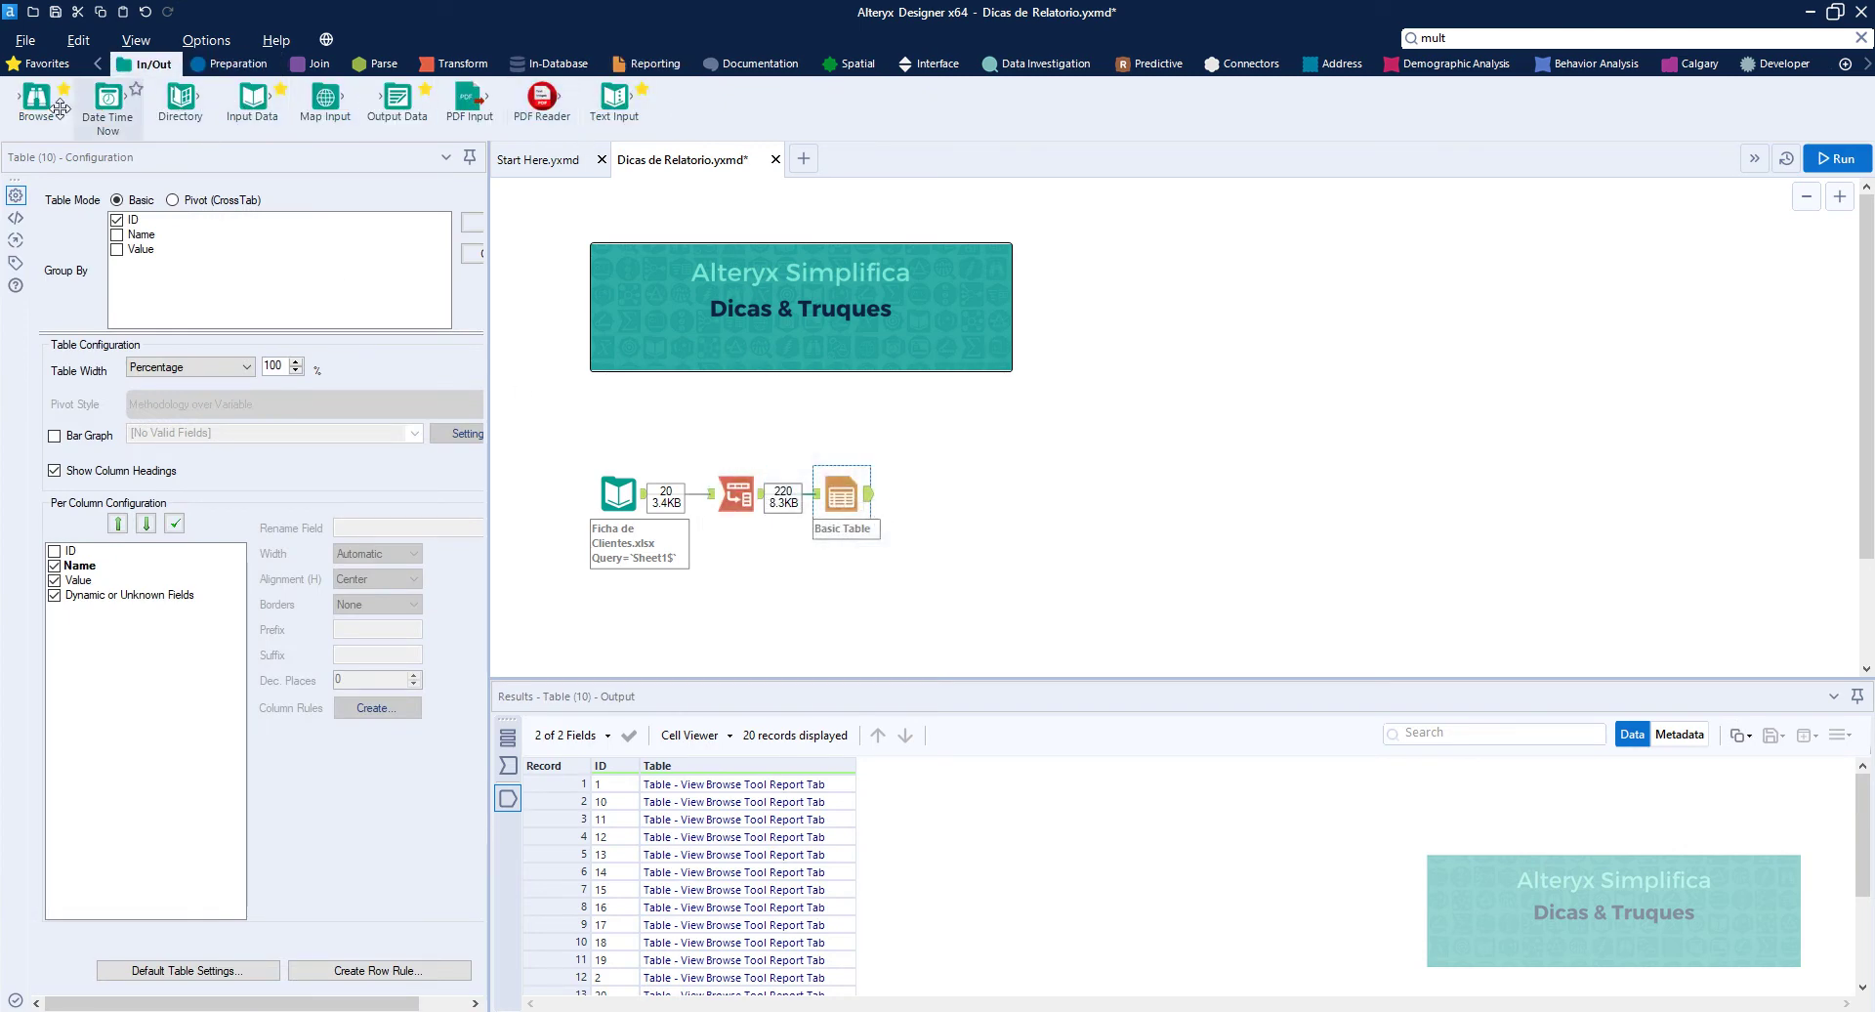
drag(36, 97, 964, 500)
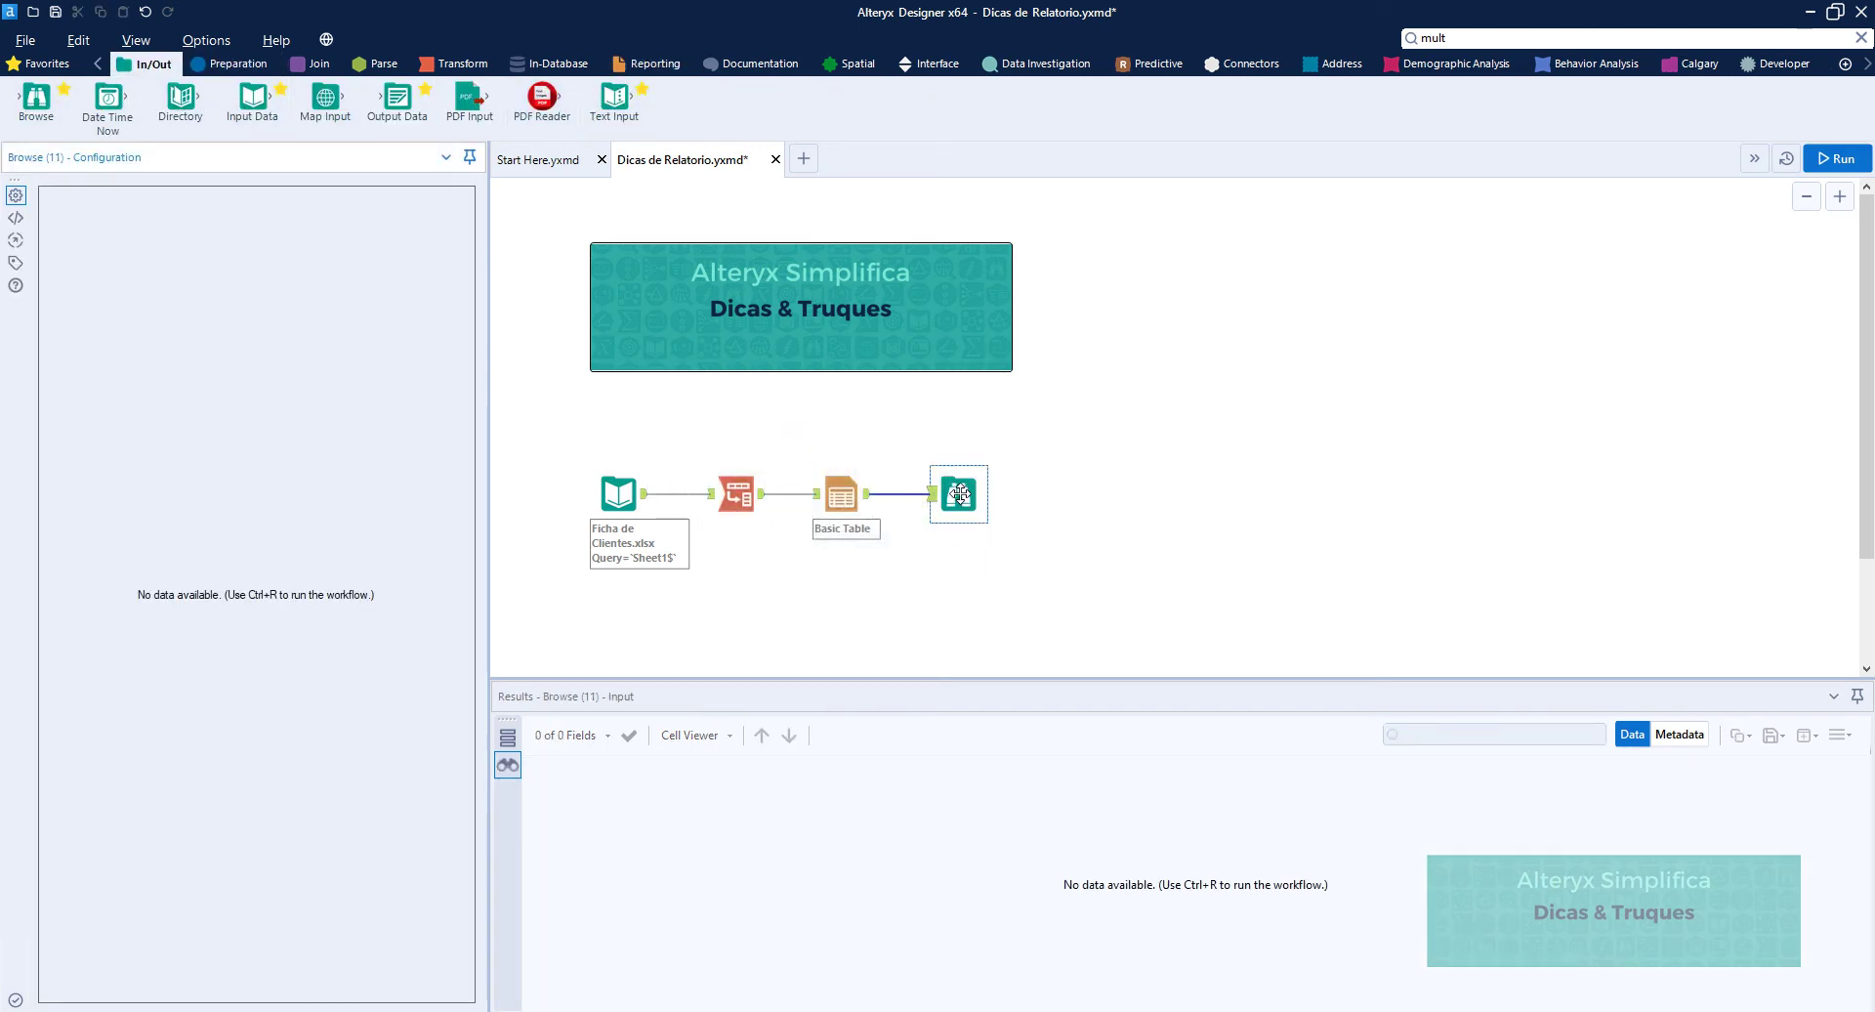
key(ctrl+r)
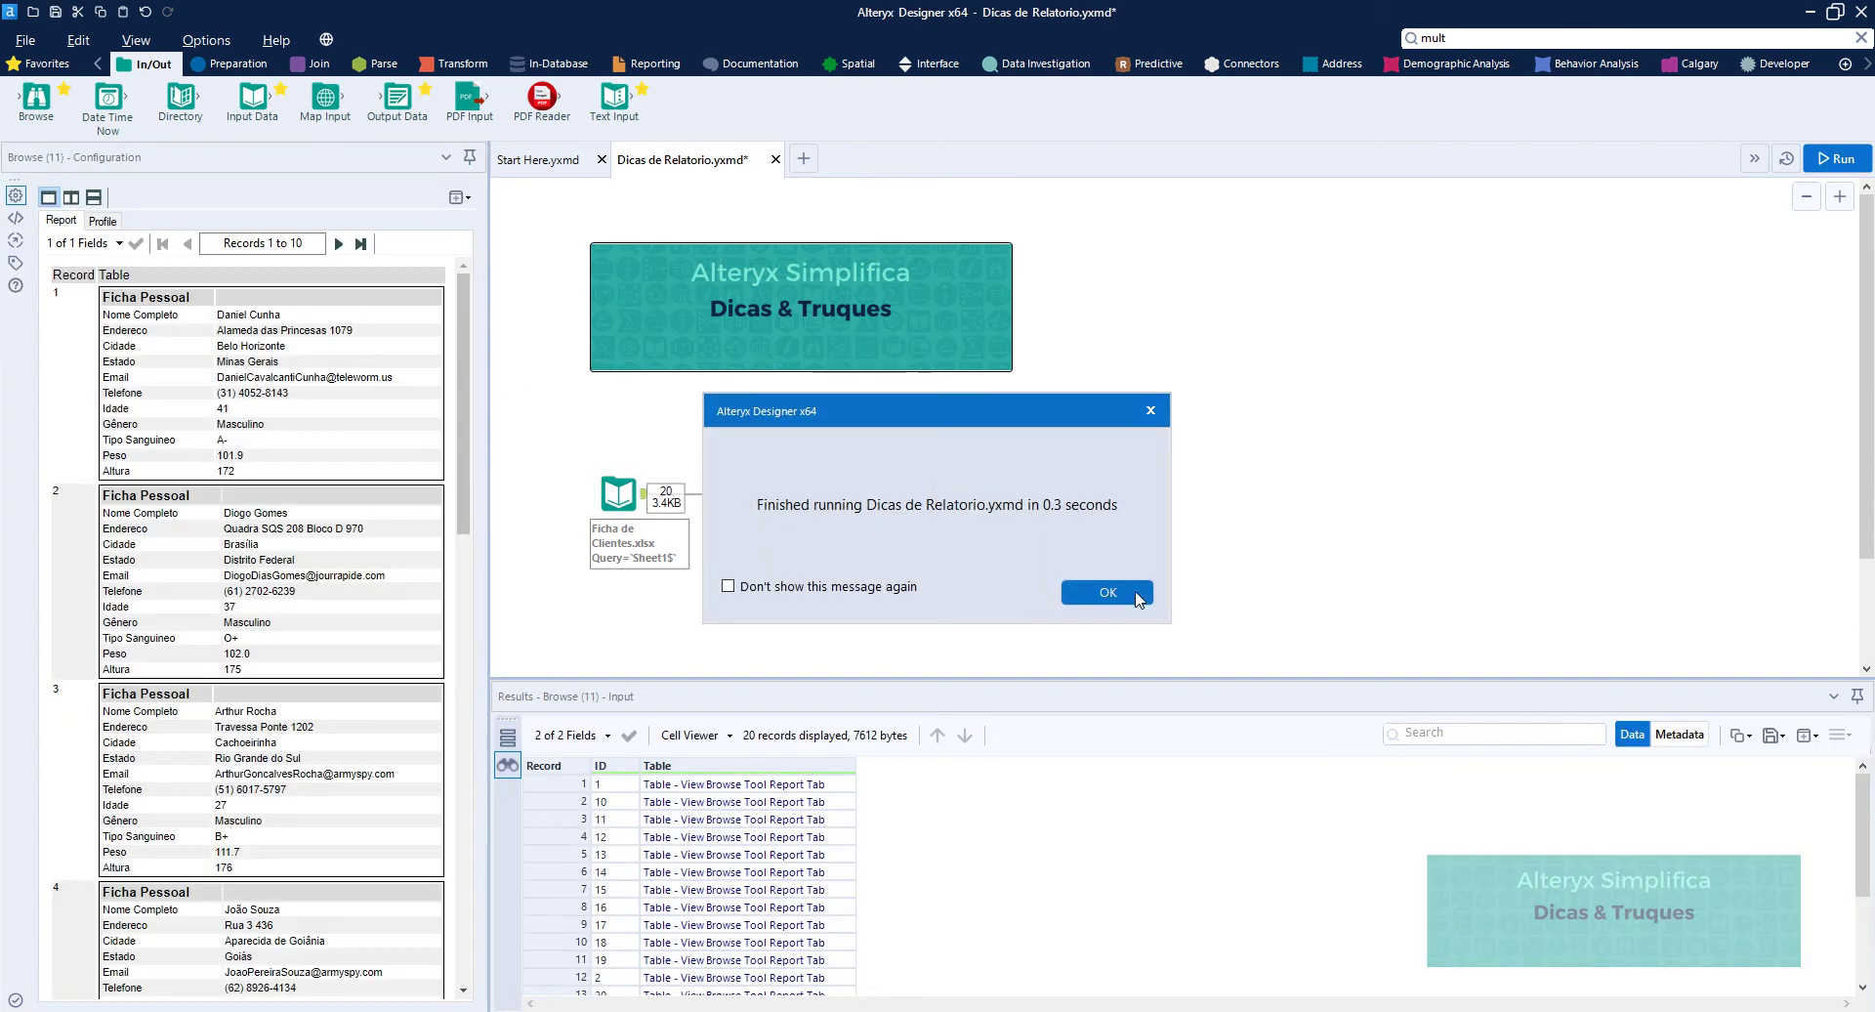
click(1107, 592)
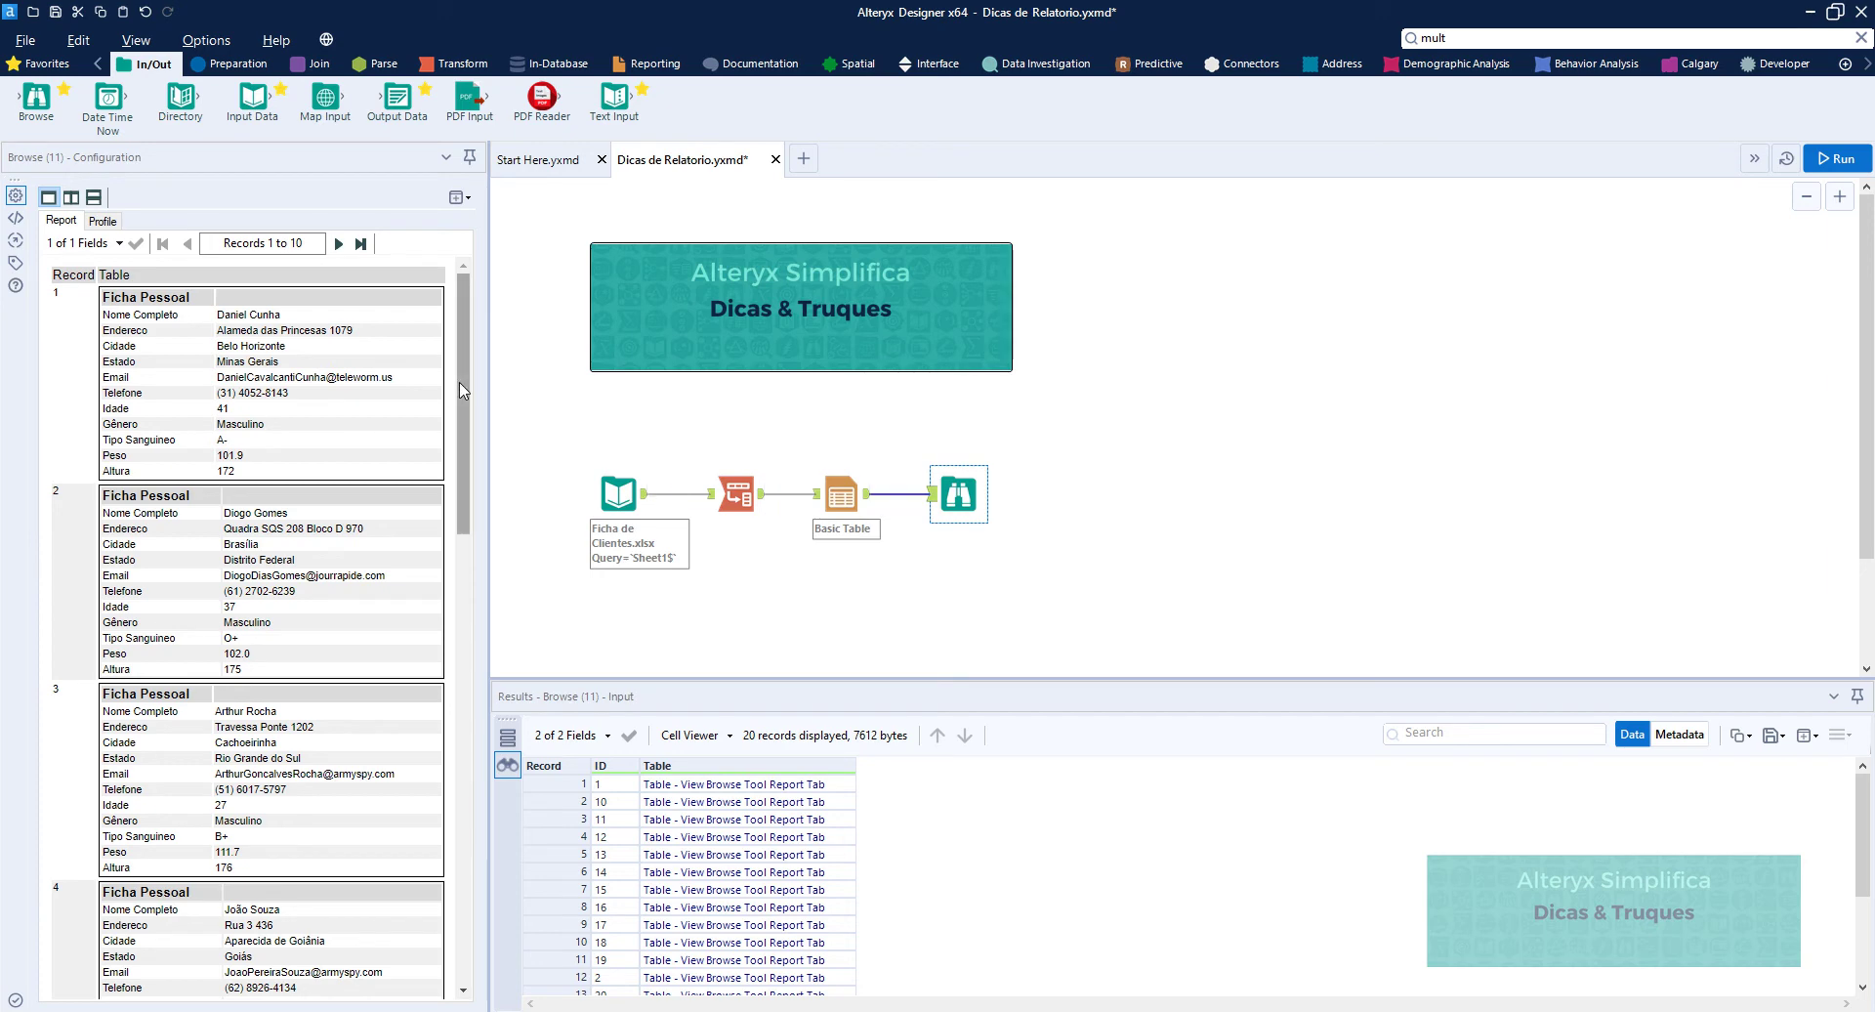
Replace the Browse tool after the Table tool with a Render tool.
mouse_move(459, 383)
mouse_down()
mouse_move(479, 495)
mouse_move(490, 328)
mouse_move(469, 489)
mouse_move(509, 652)
mouse_move(466, 928)
mouse_move(476, 355)
mouse_up()
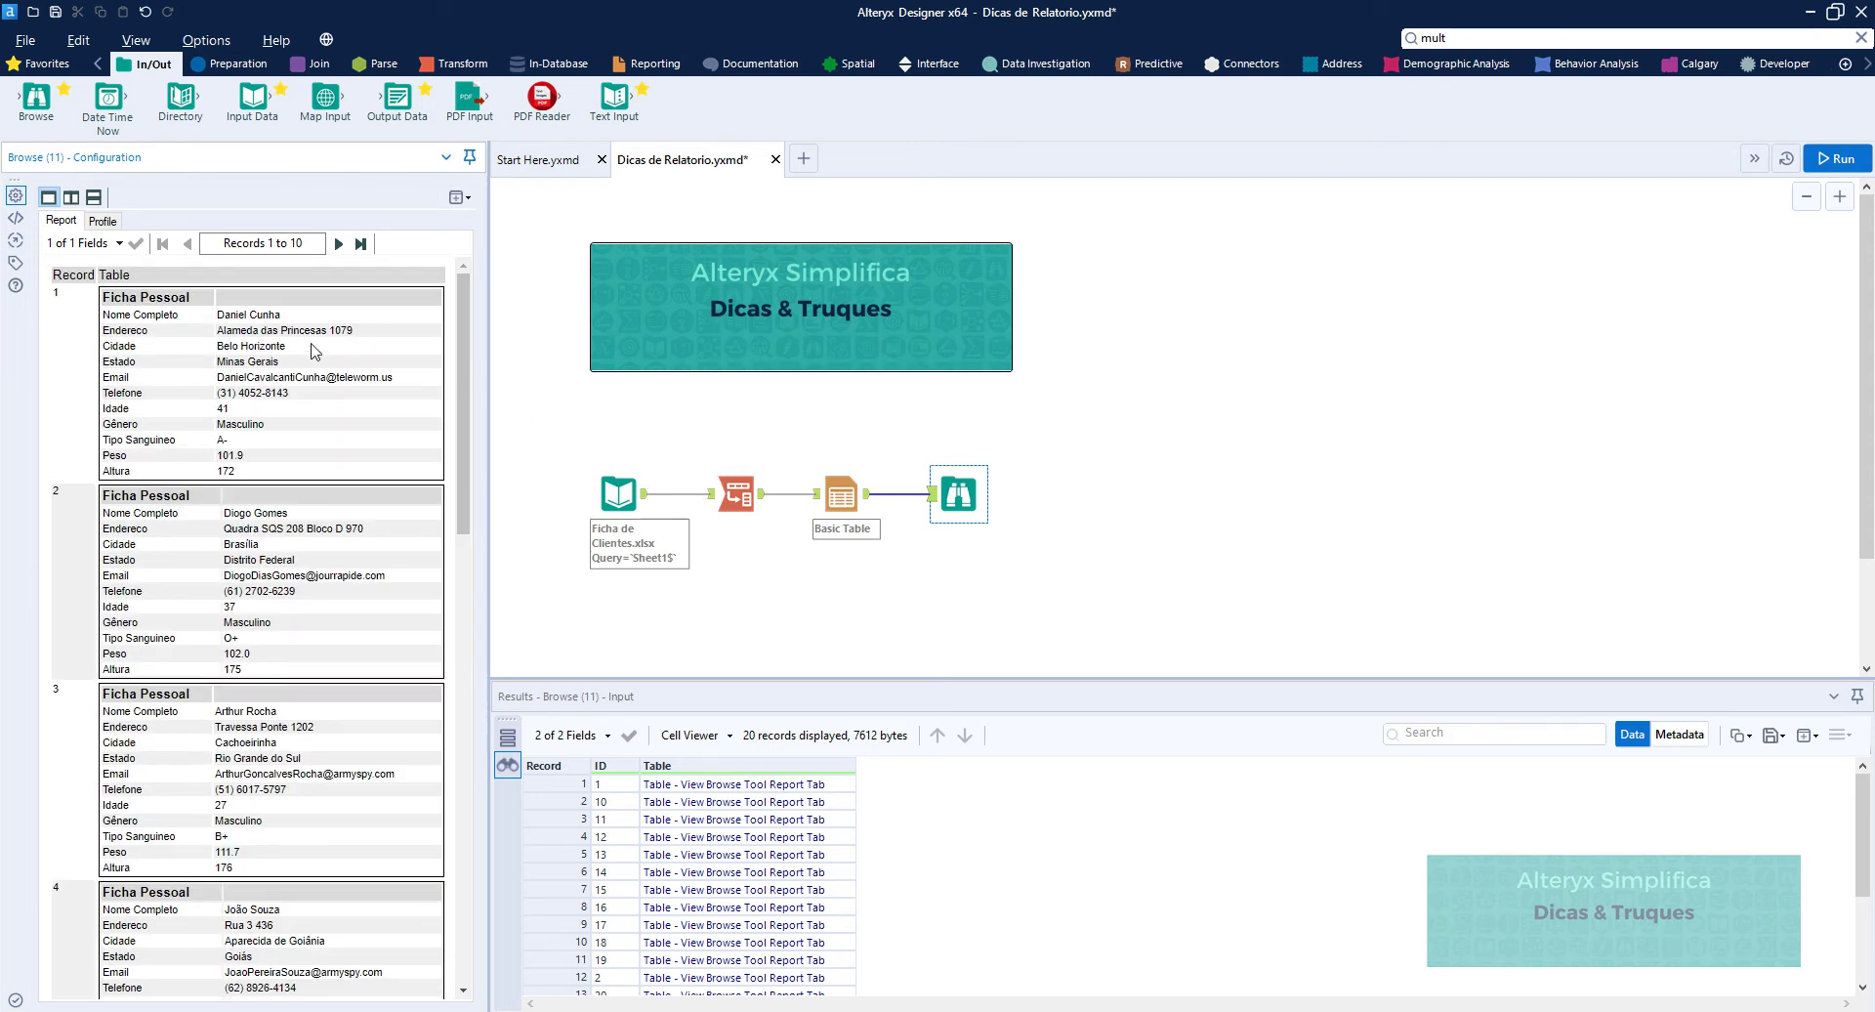
click(965, 504)
drag(966, 505, 957, 585)
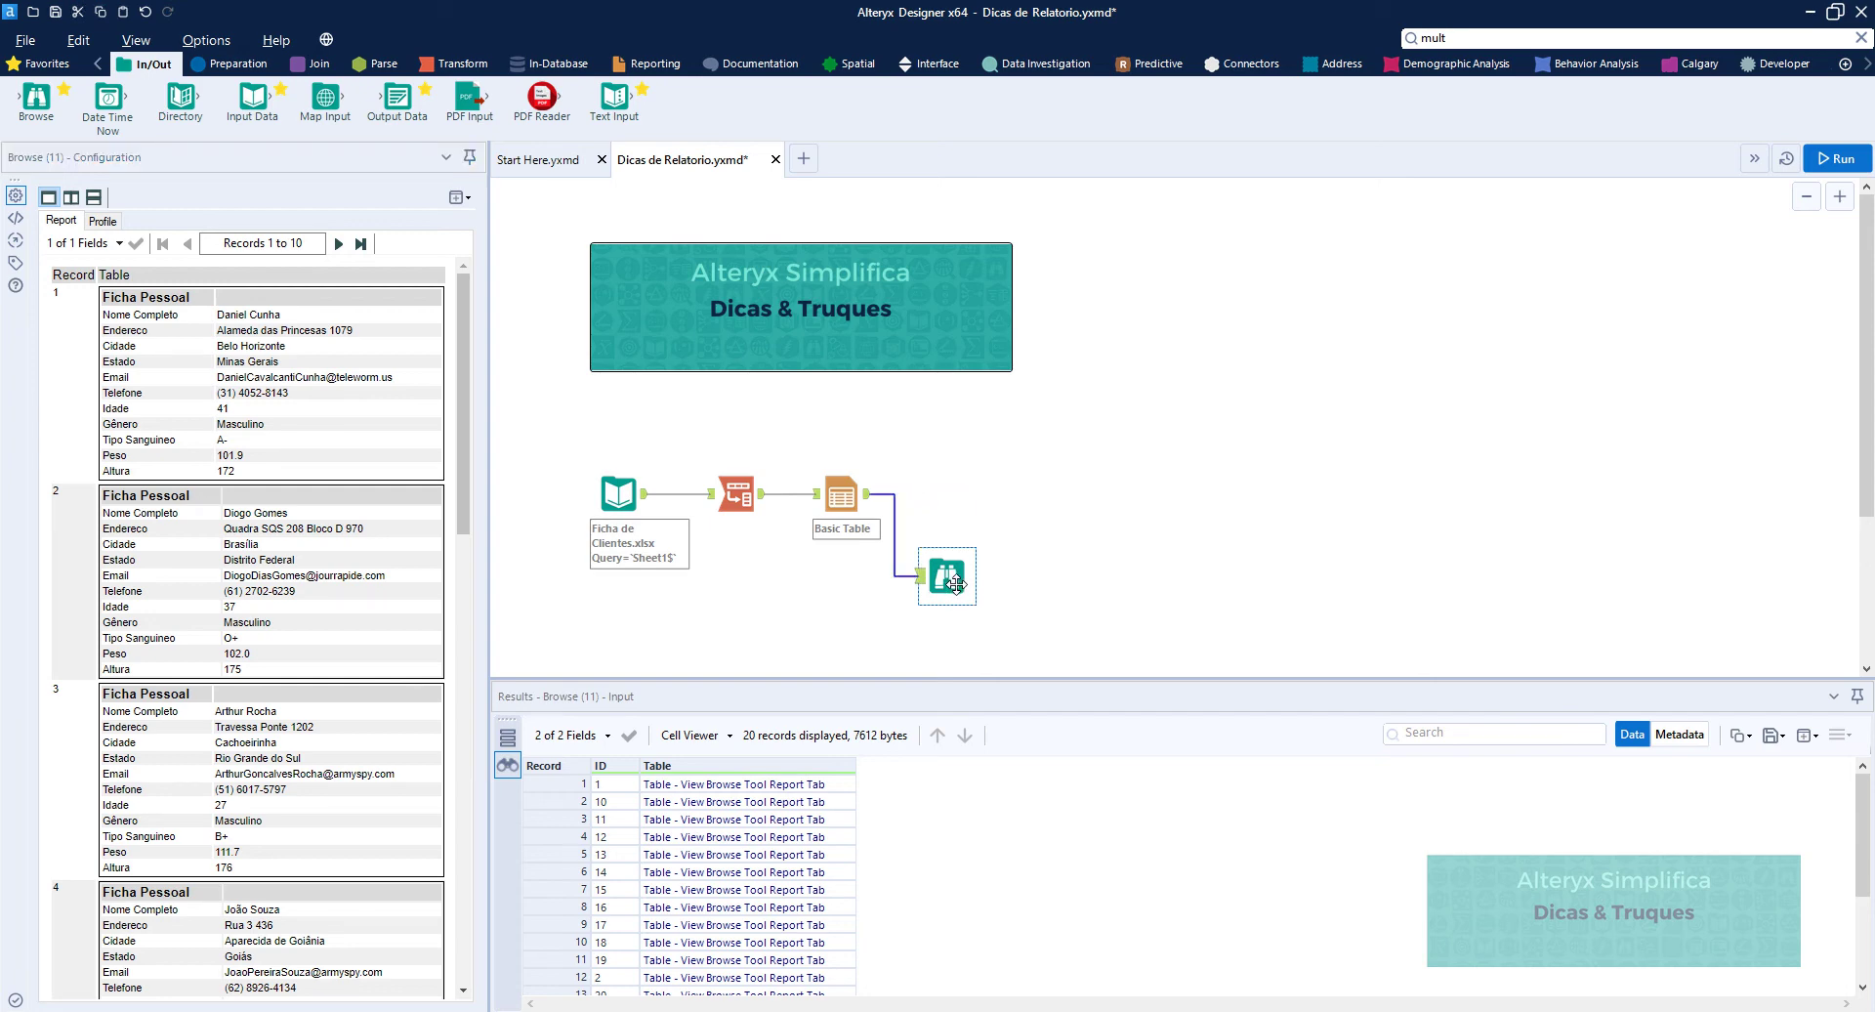
key(Delete)
click(653, 64)
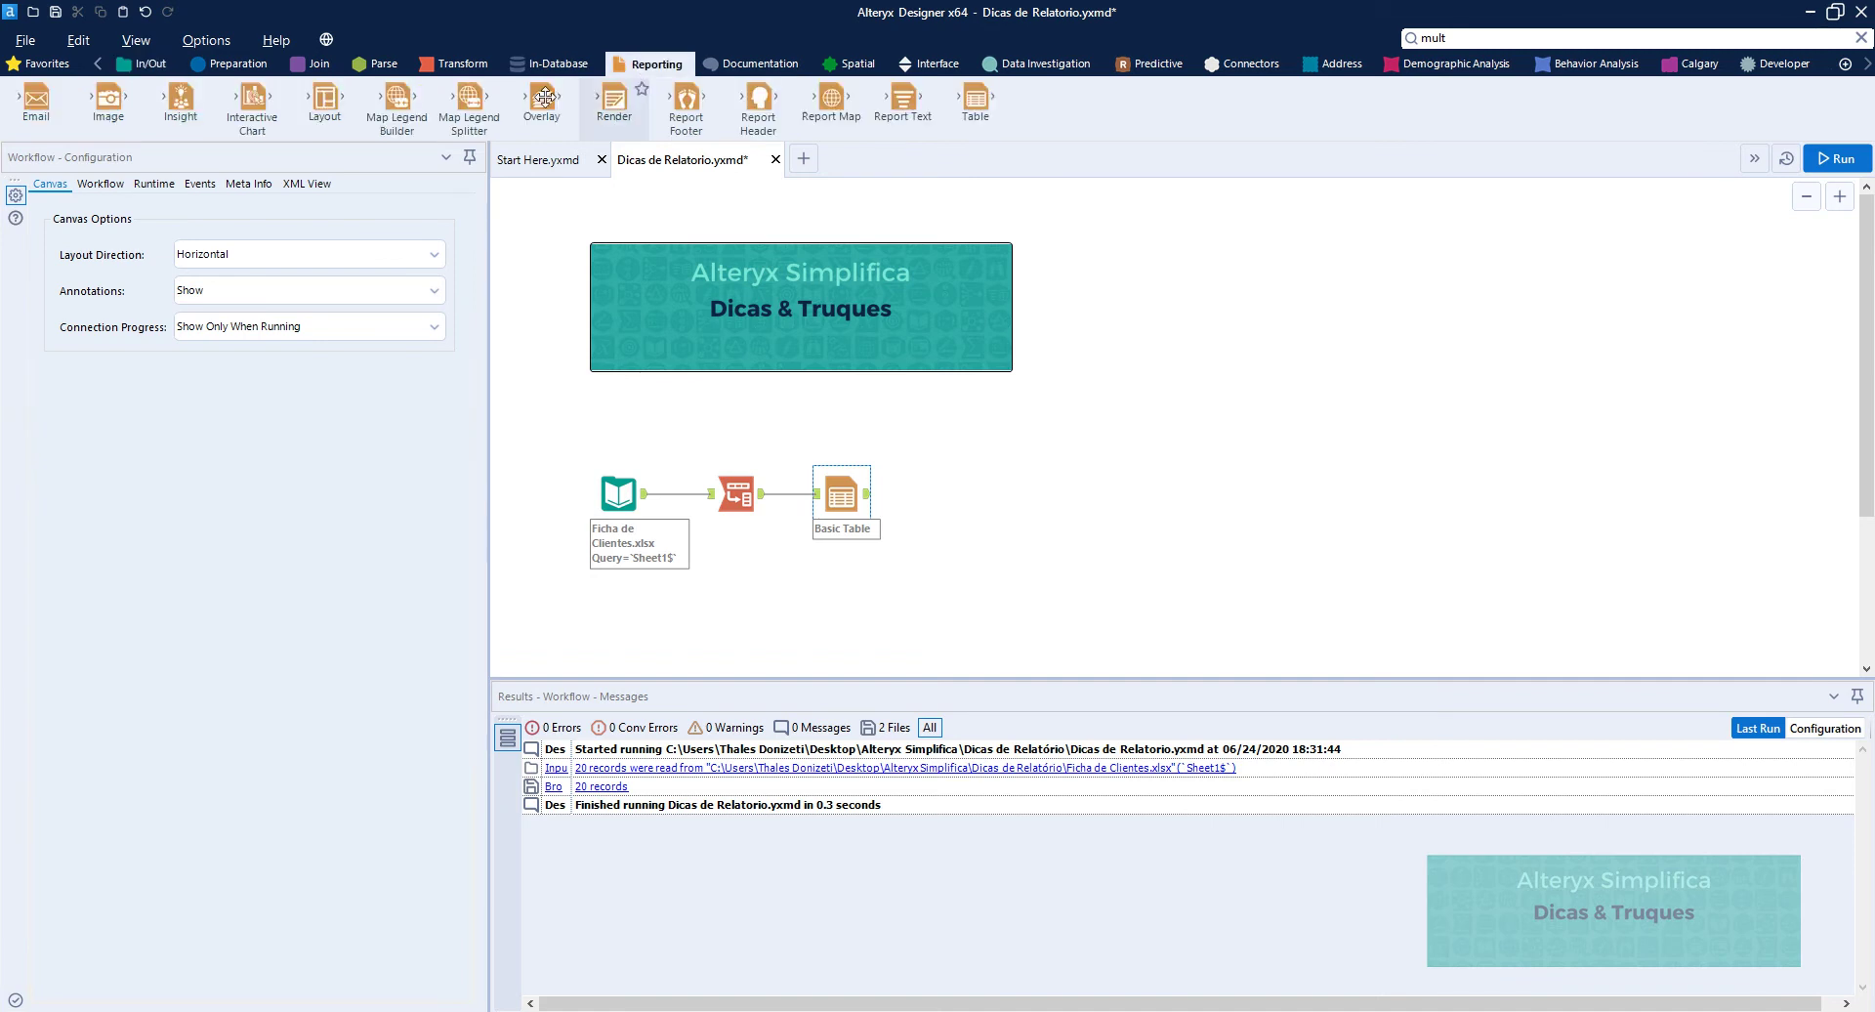
drag(614, 101, 948, 496)
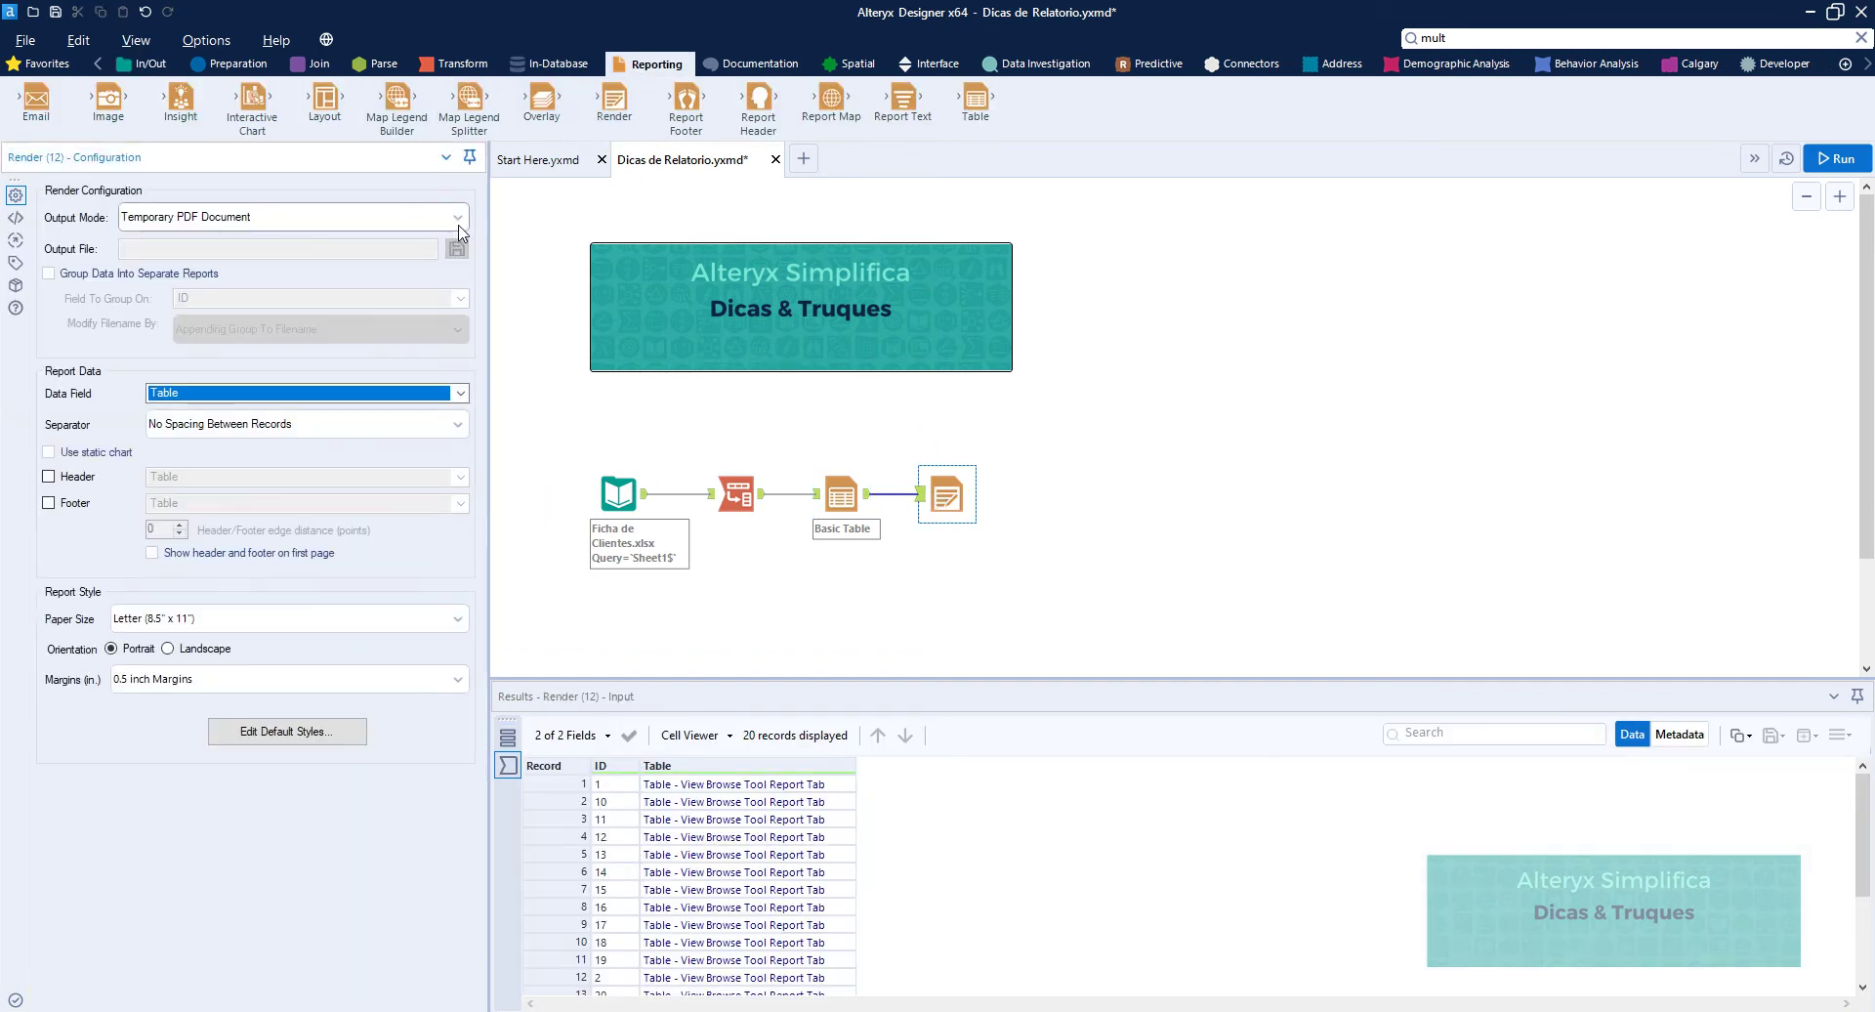
Set the Render output mode to a specific output file and name the file Cliente_.pdf.
click(458, 217)
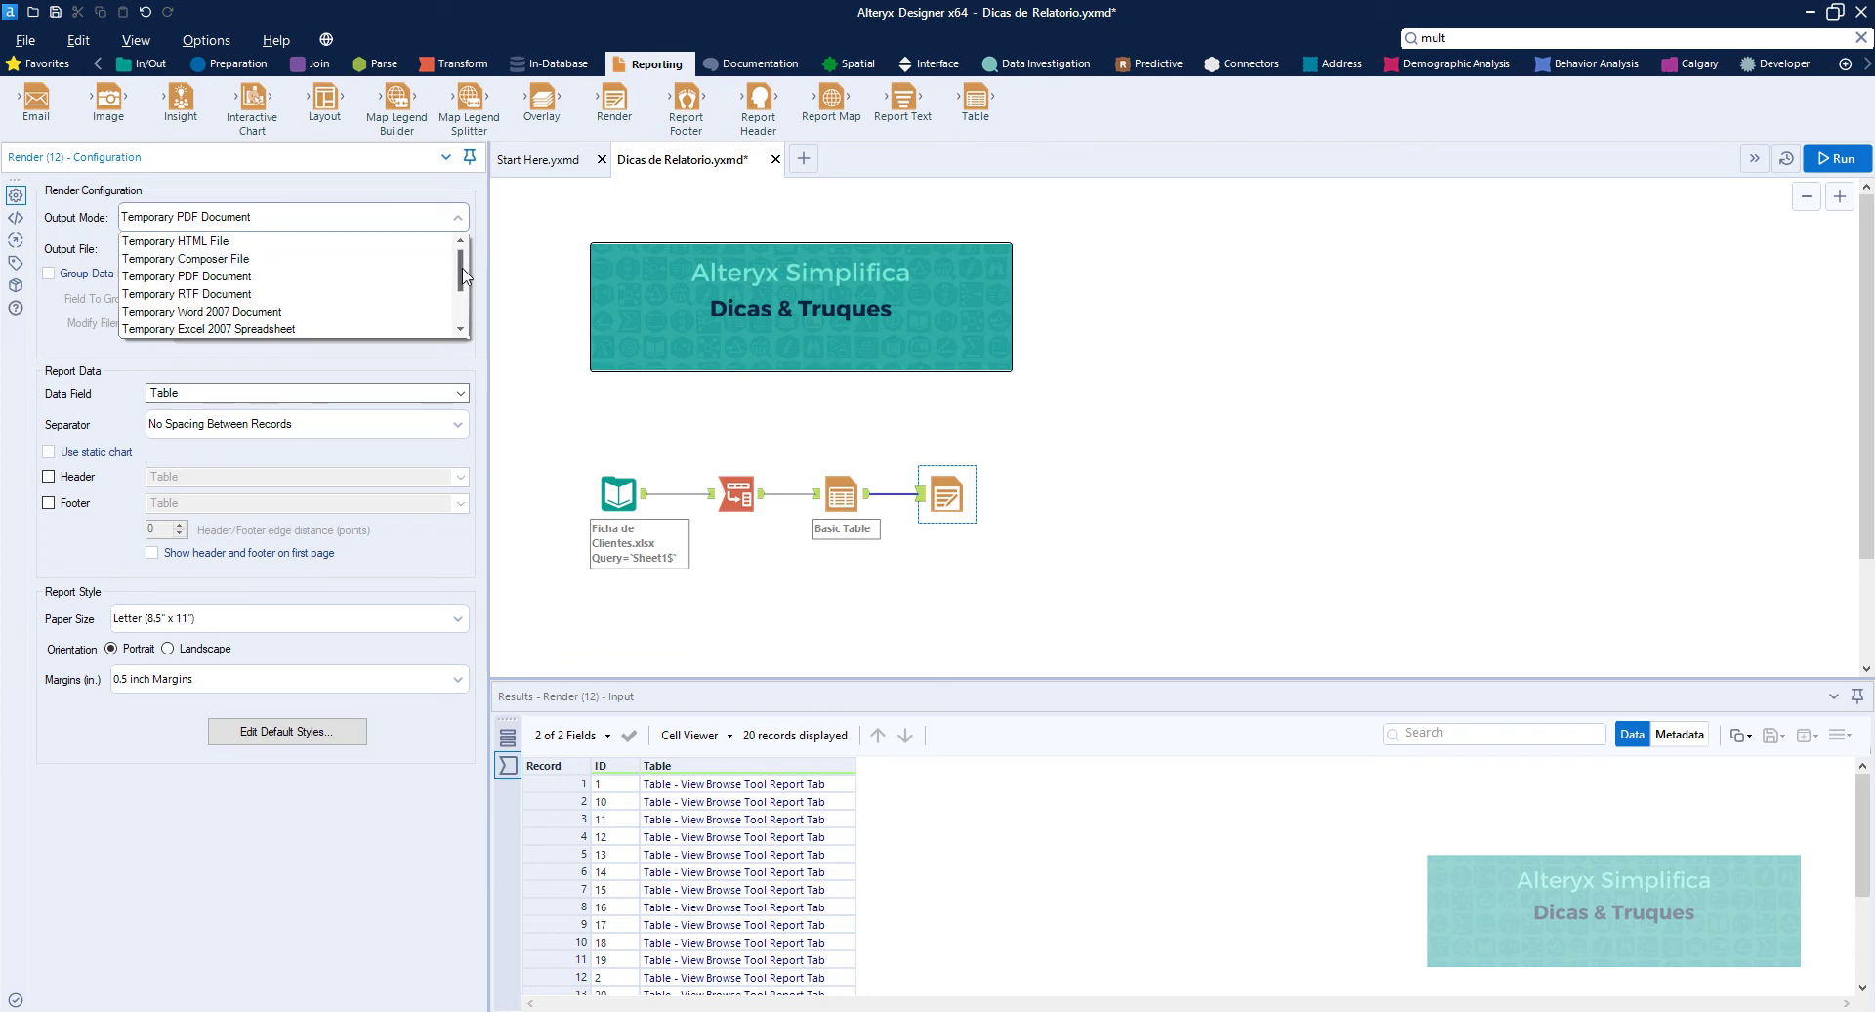
scroll(463, 277, down, 2)
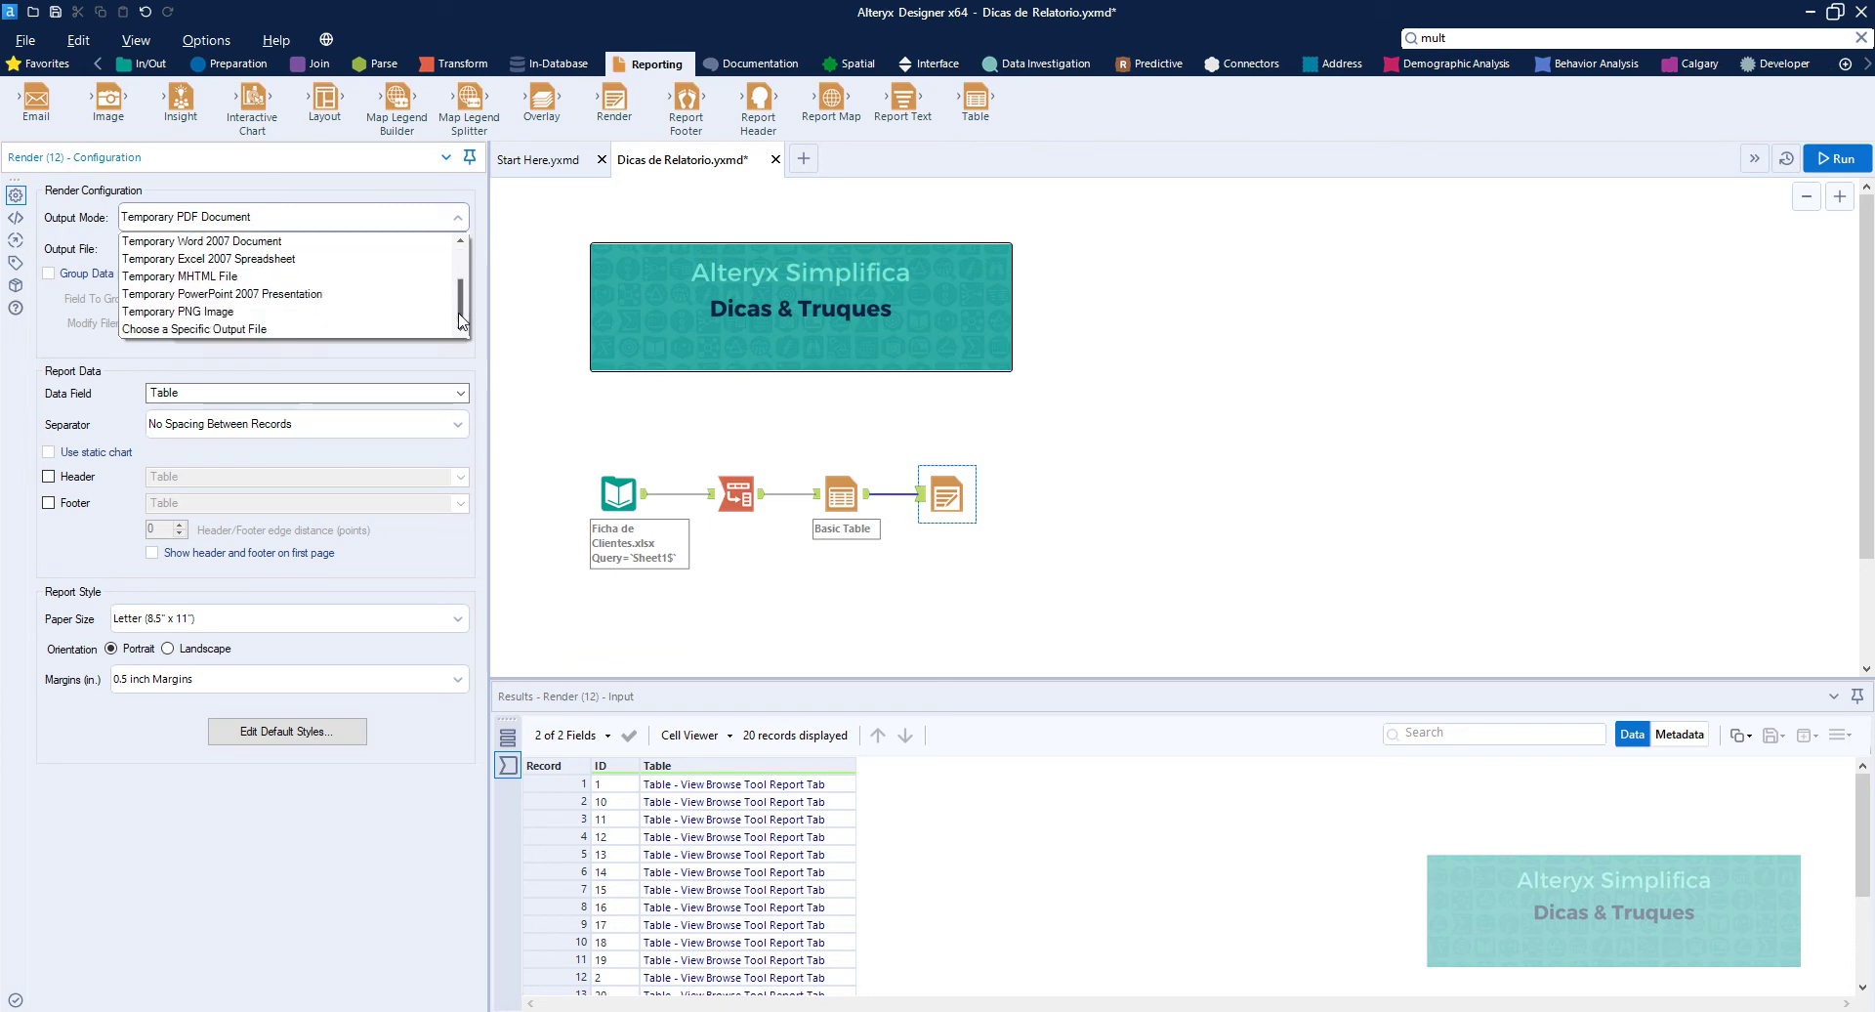
click(306, 329)
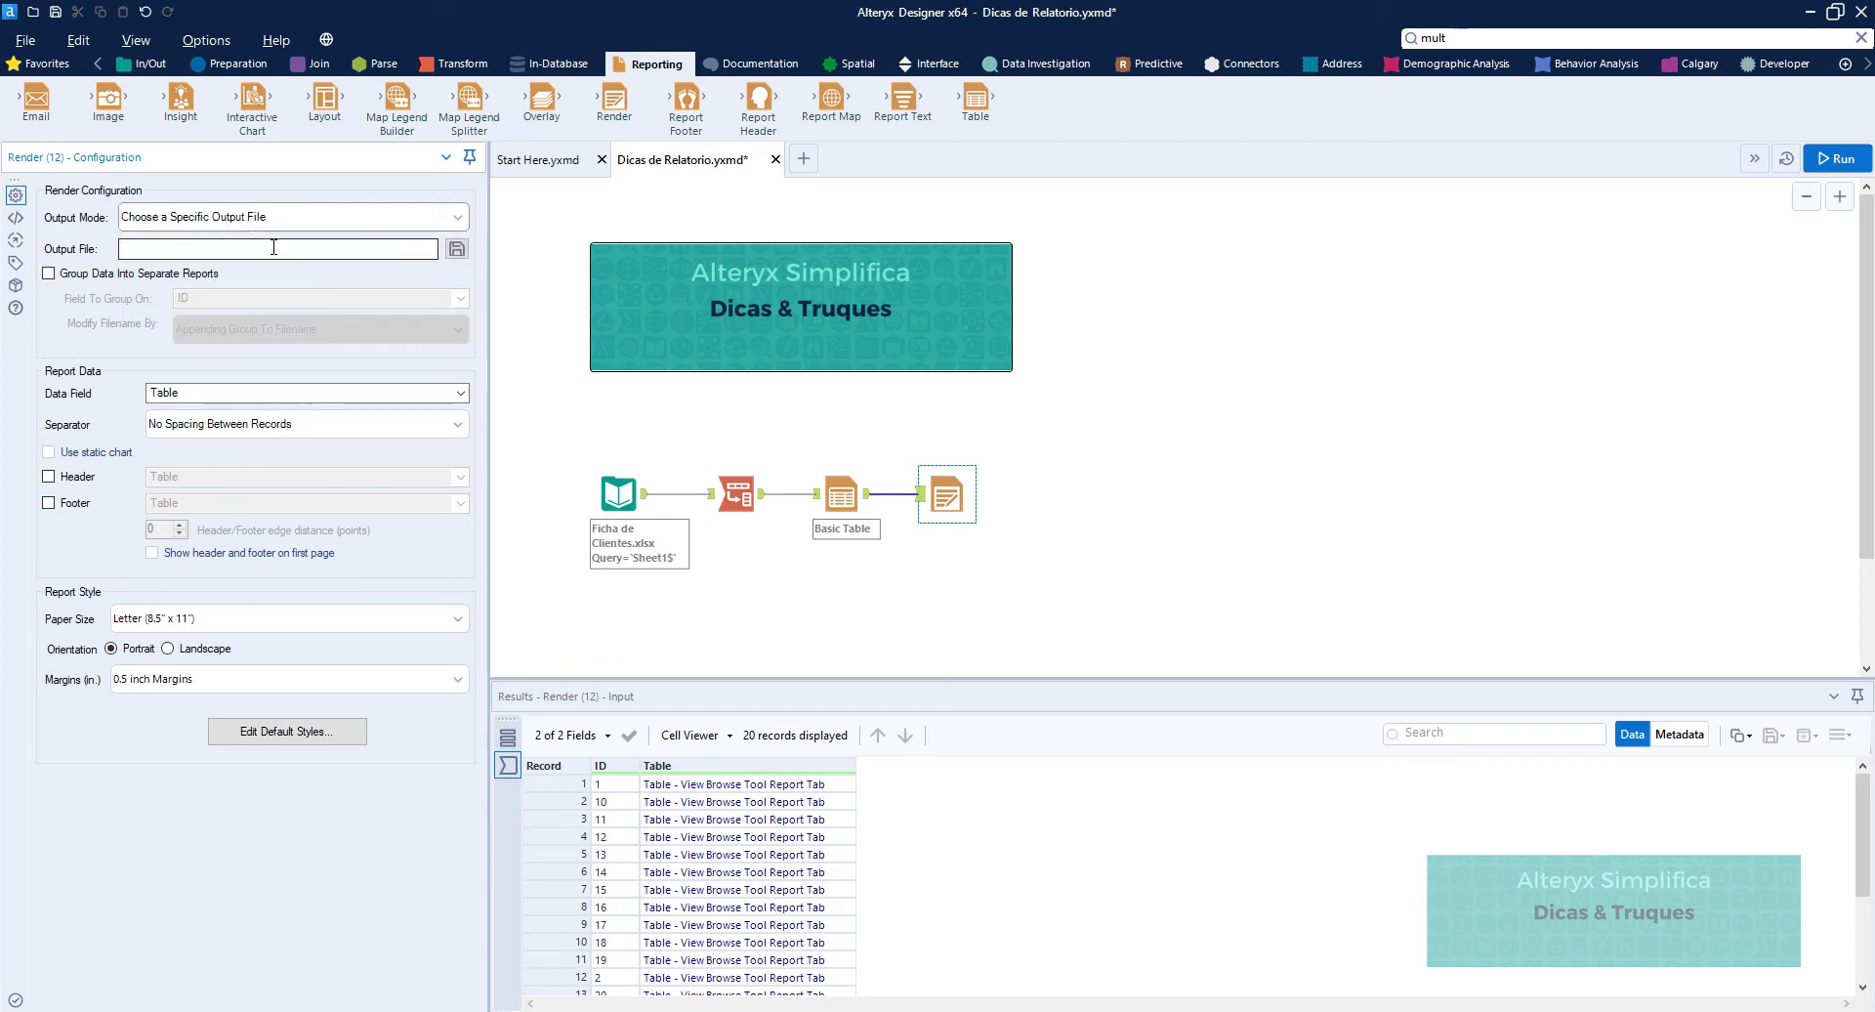
click(220, 255)
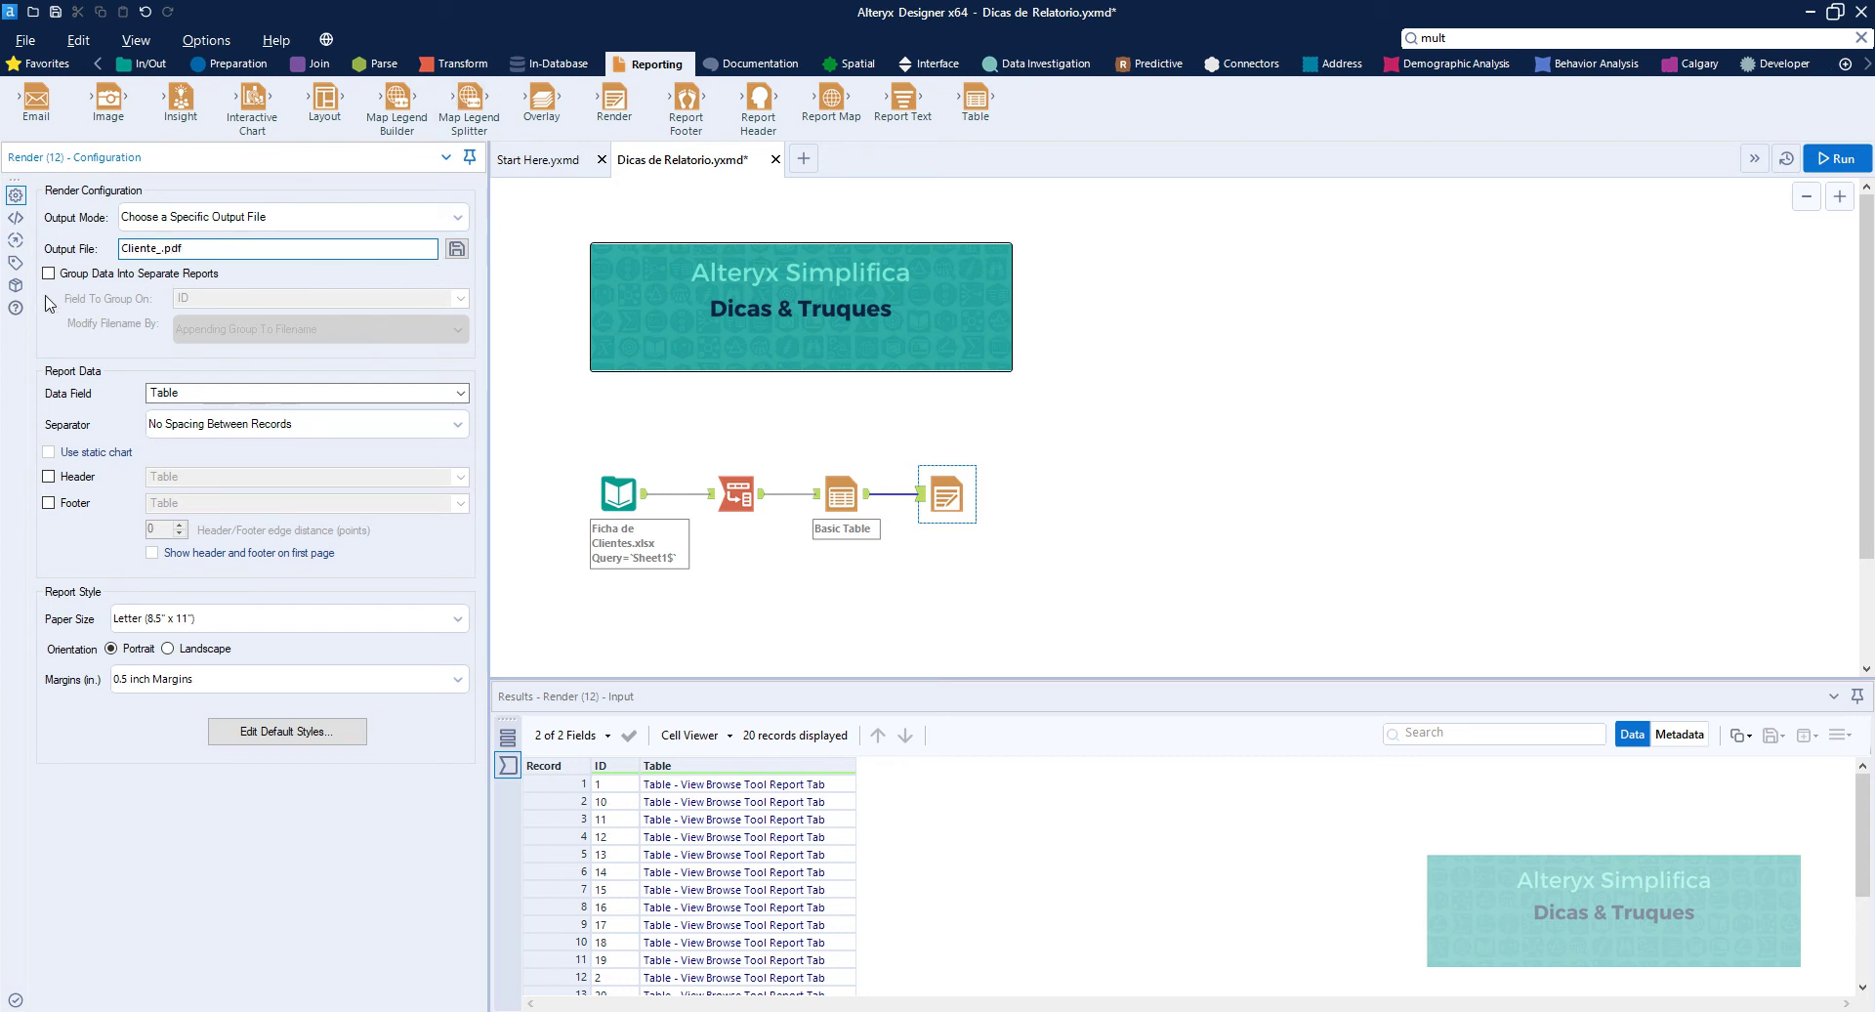
Group the data into separate reports by ID, modifying the filename by appending the group to it.
click(88, 275)
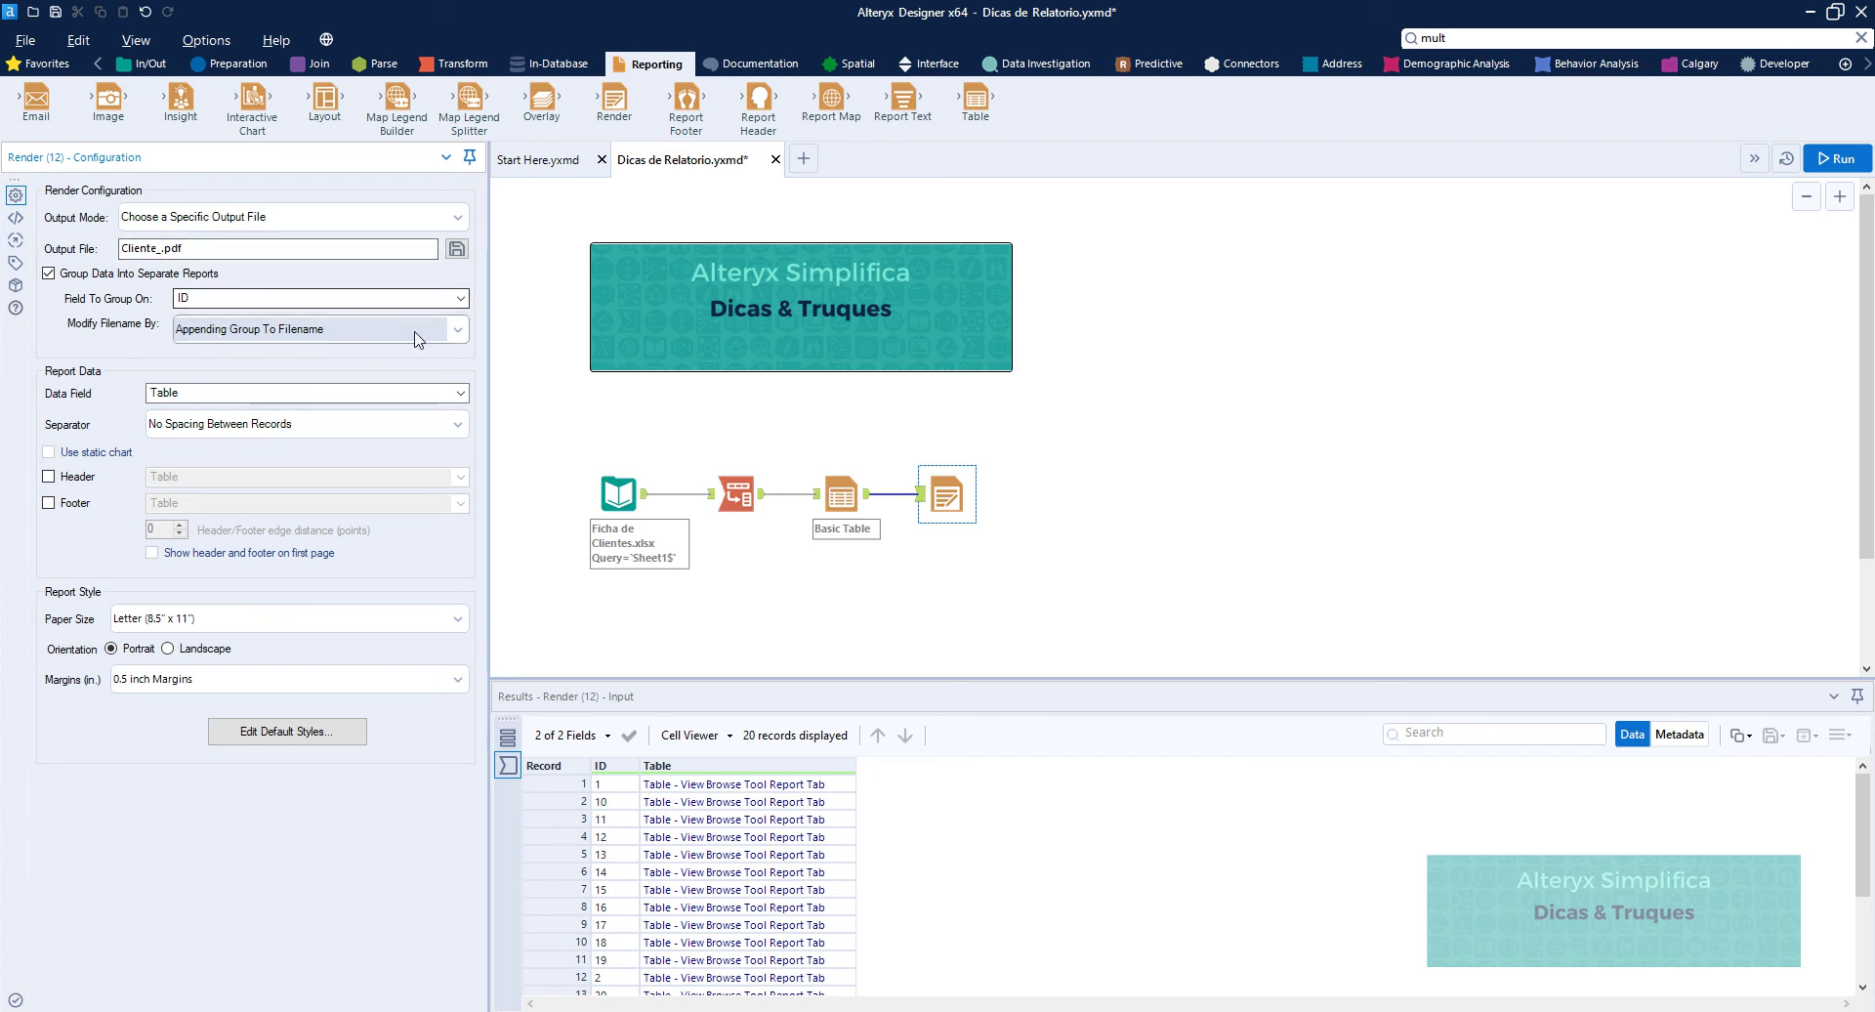
click(459, 332)
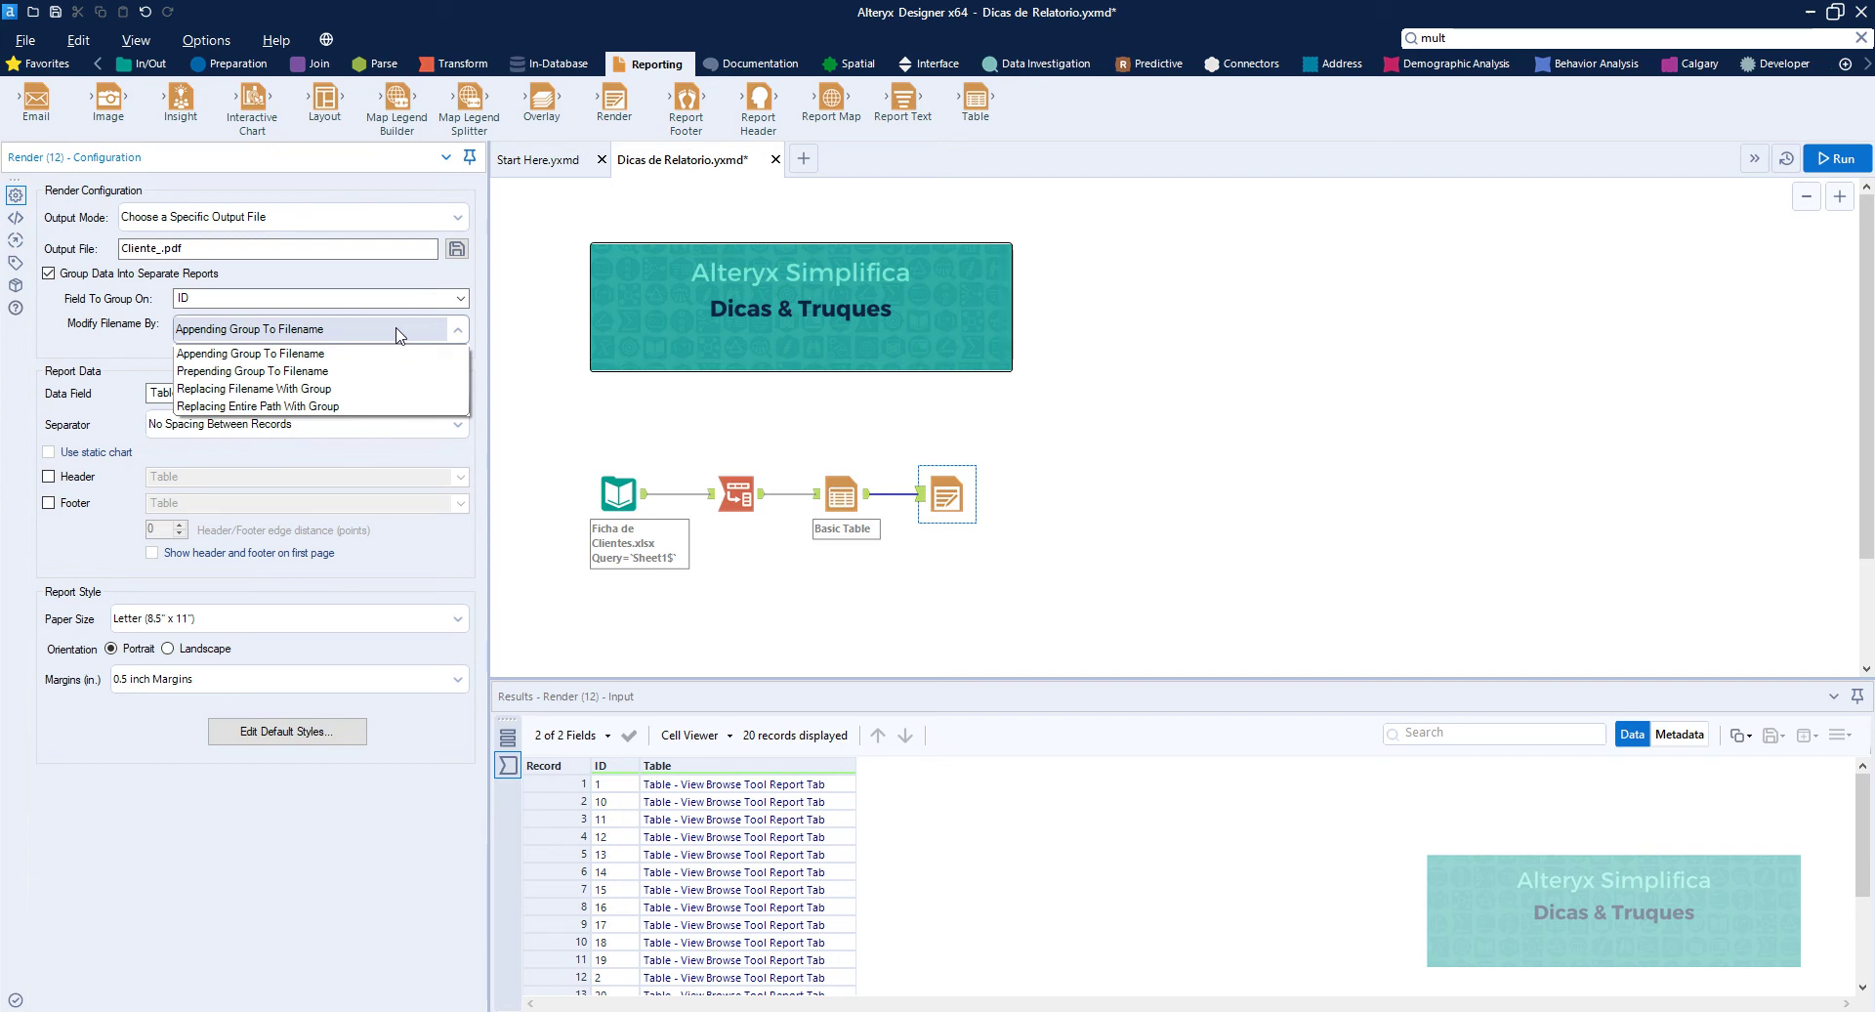
click(236, 358)
click(162, 249)
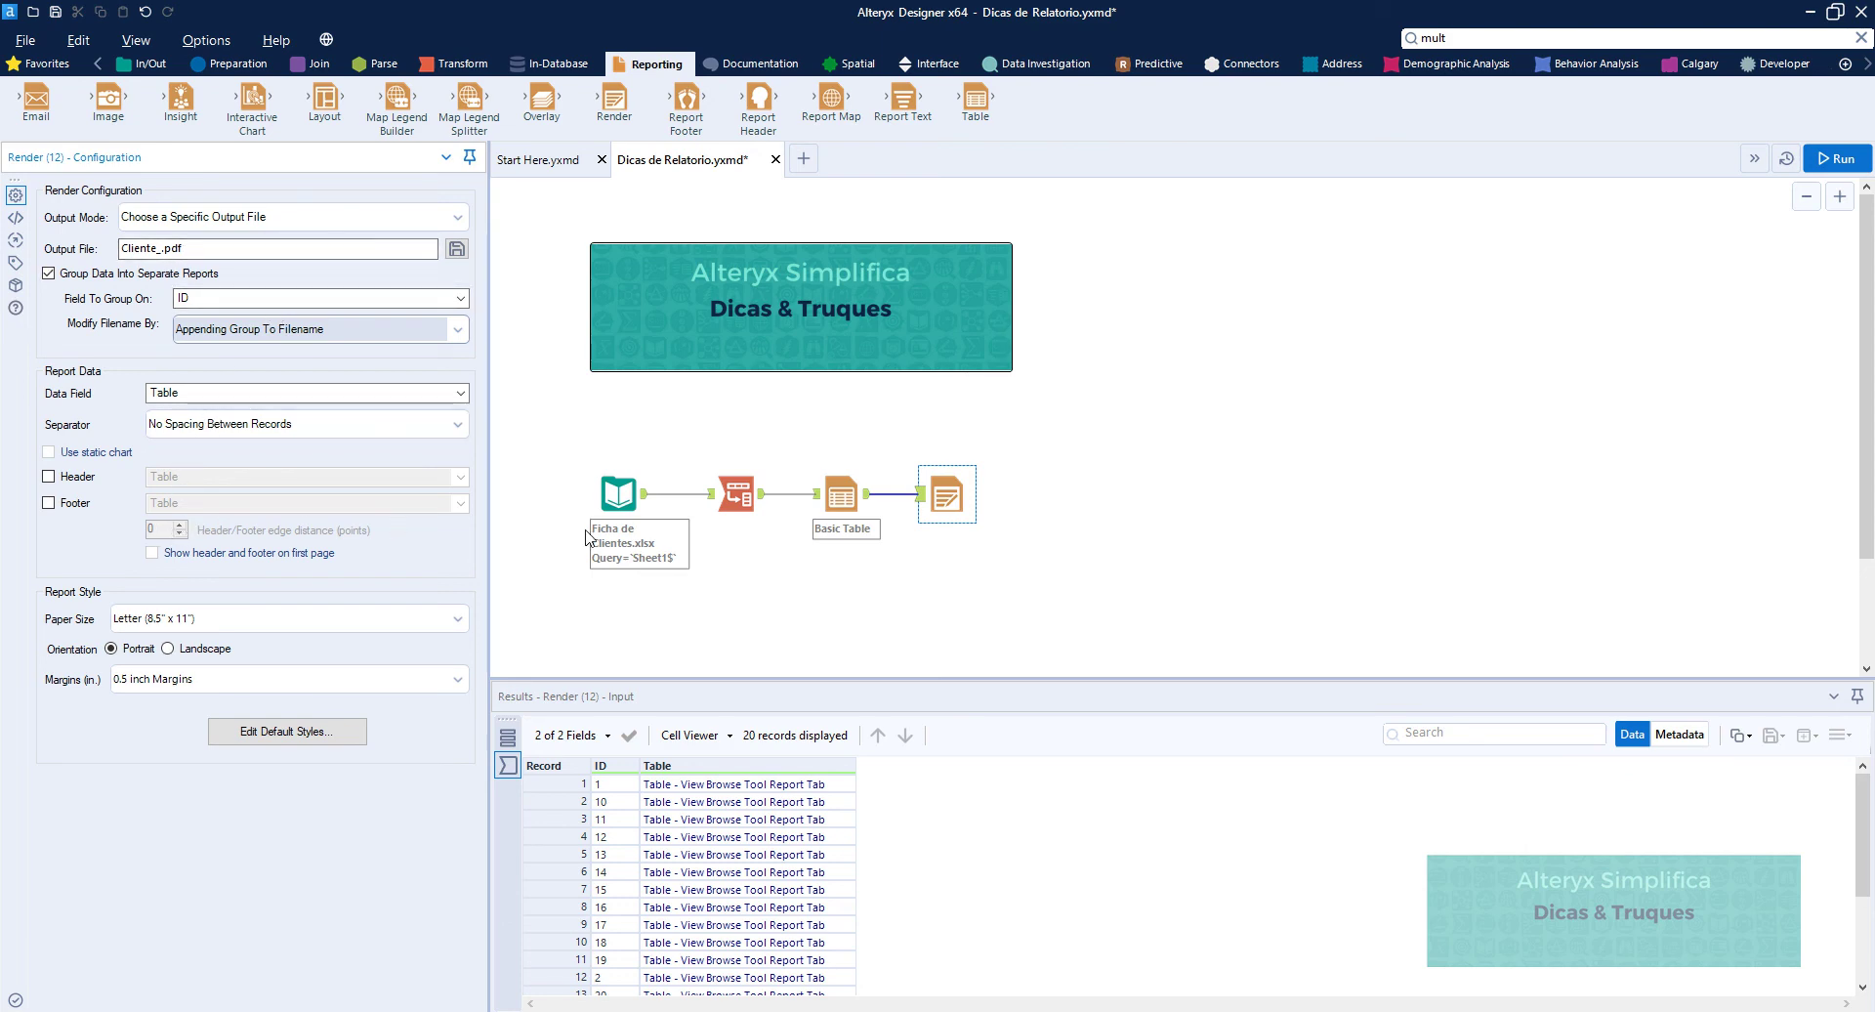
Run the workflow and review the list of PDF files written by the Render tool.
key(ctrl+r)
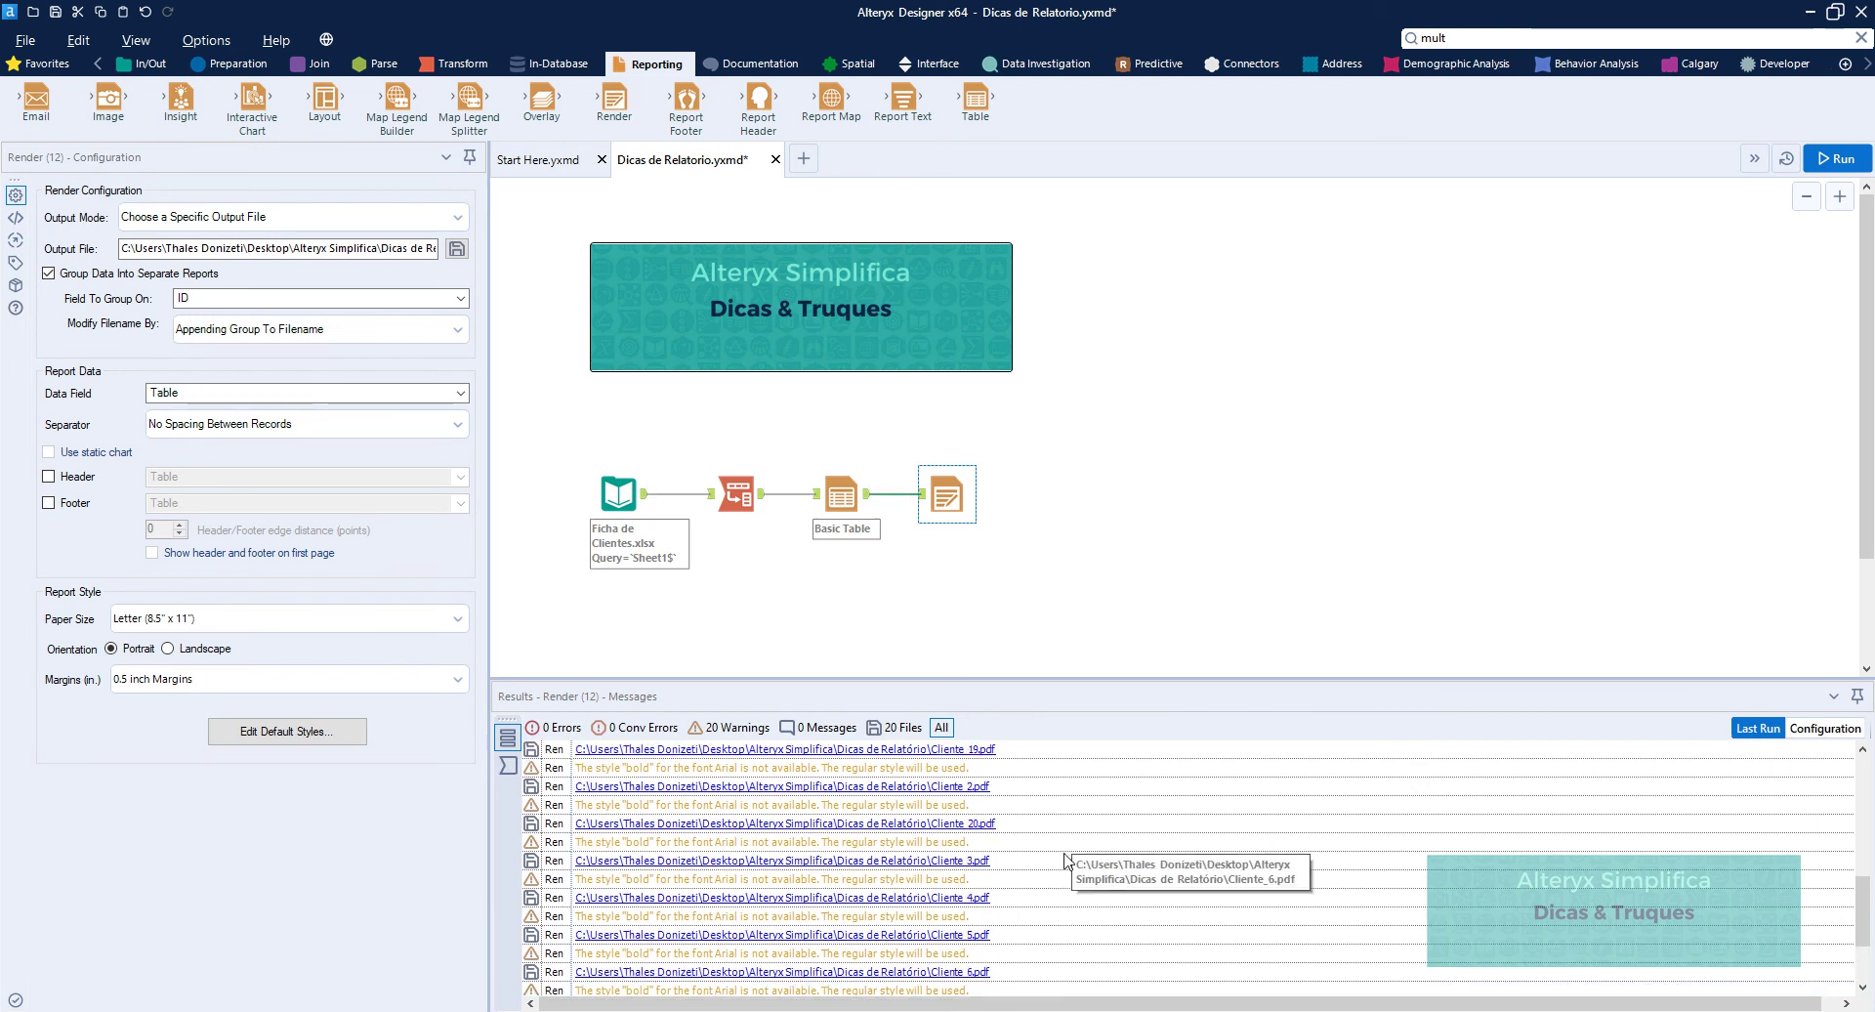
scroll(1075, 782, up, 9)
scroll(1102, 777, down, 8)
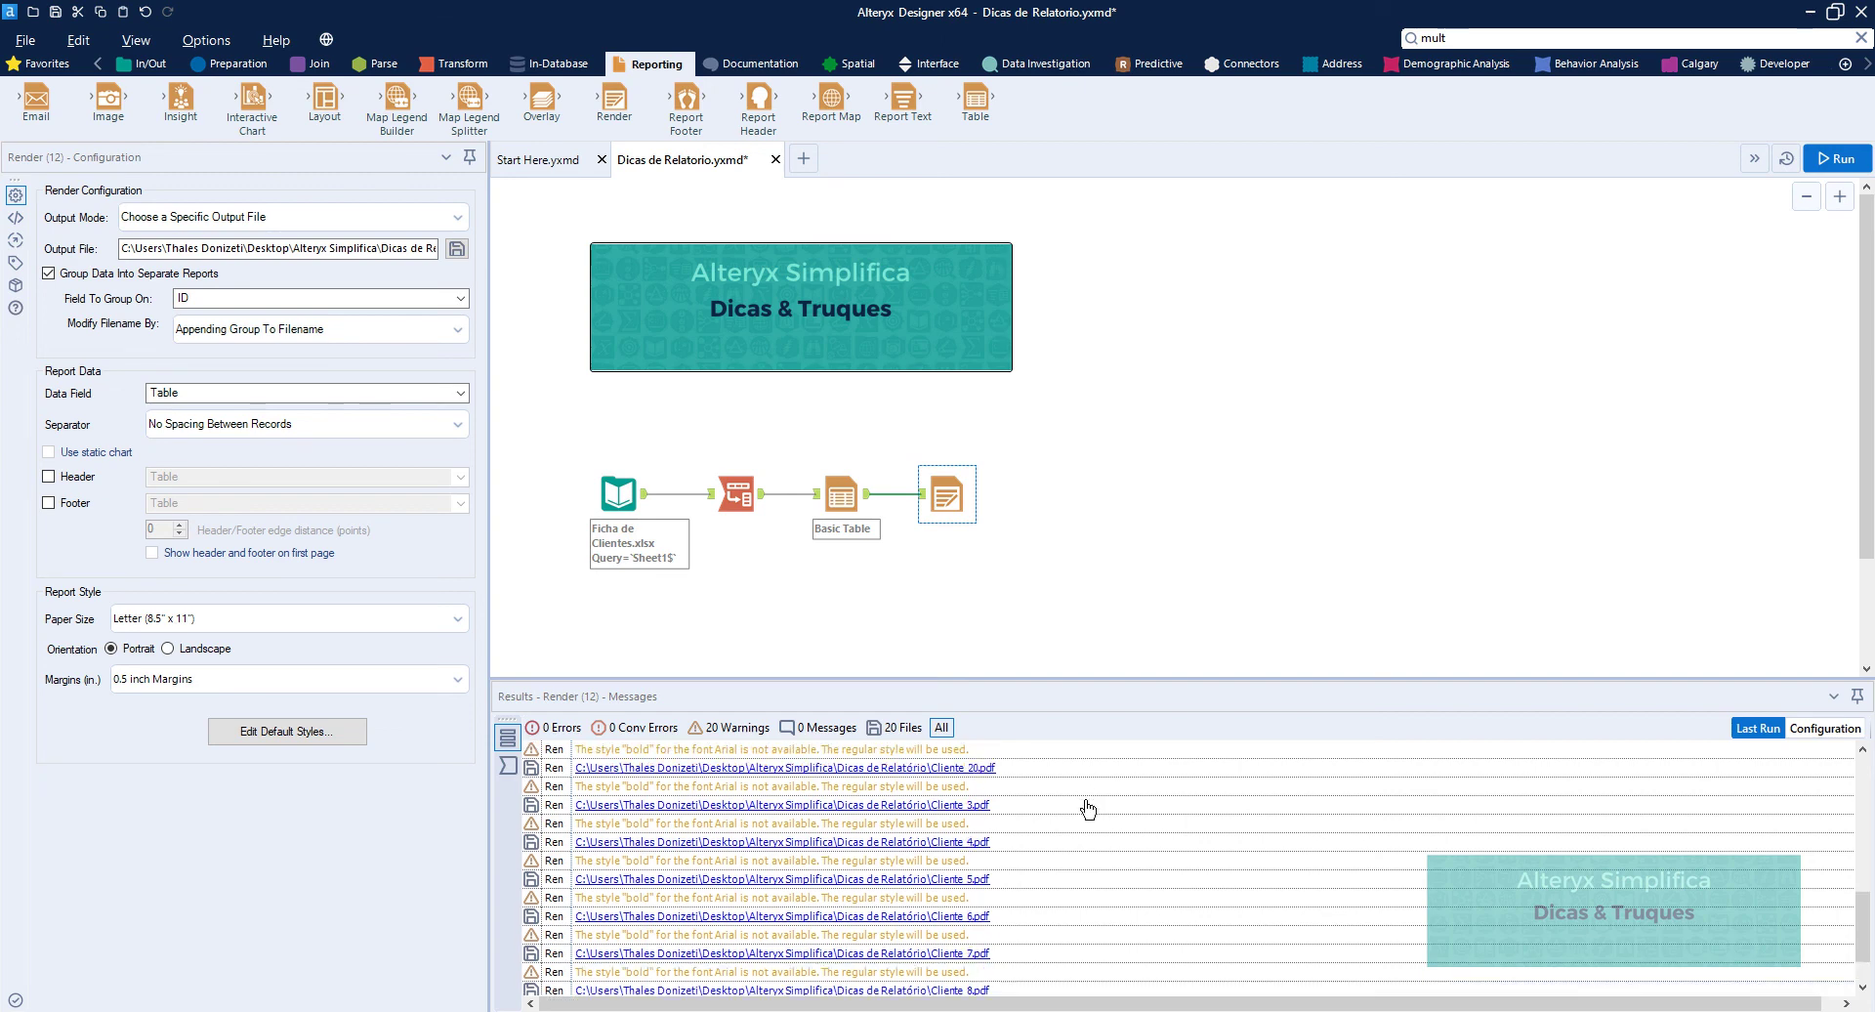
scroll(1089, 772, up, 9)
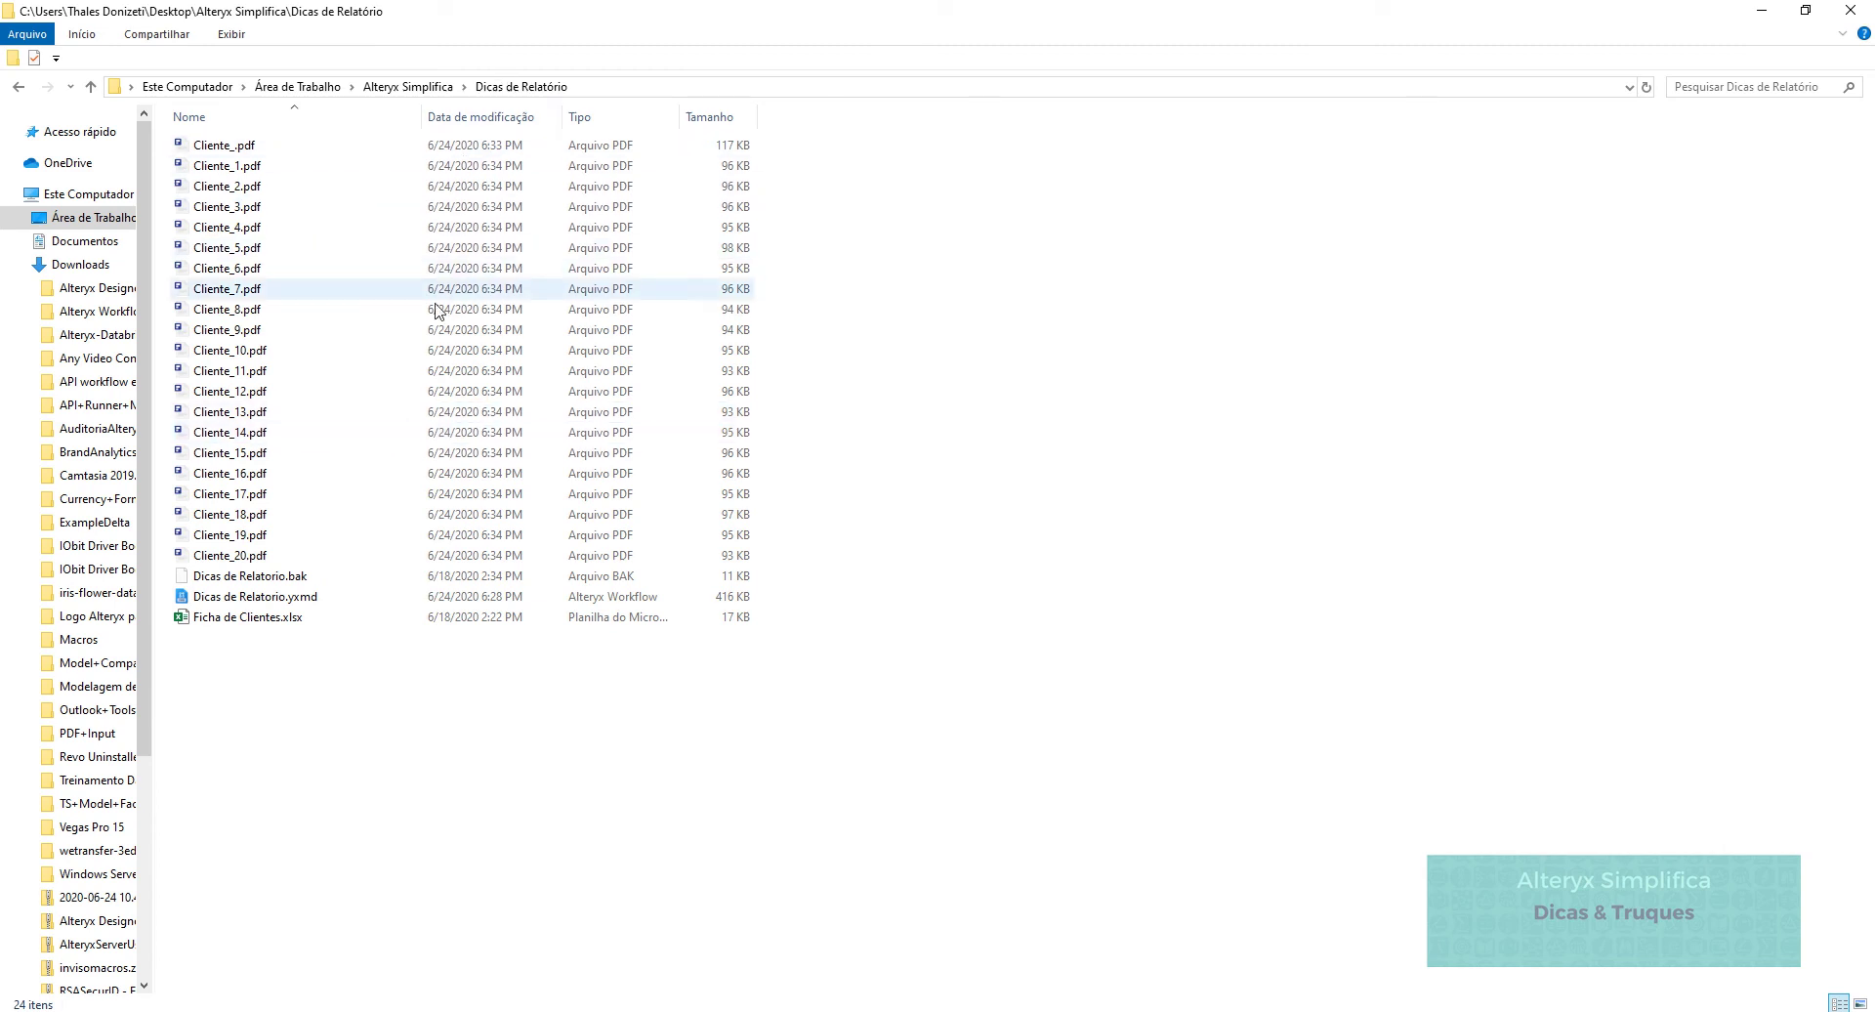
Switch to File Explorer, open Cliente_1.pdf from the Dicas de Relatório folder to check its table, and close it.
click(257, 166)
key(Return)
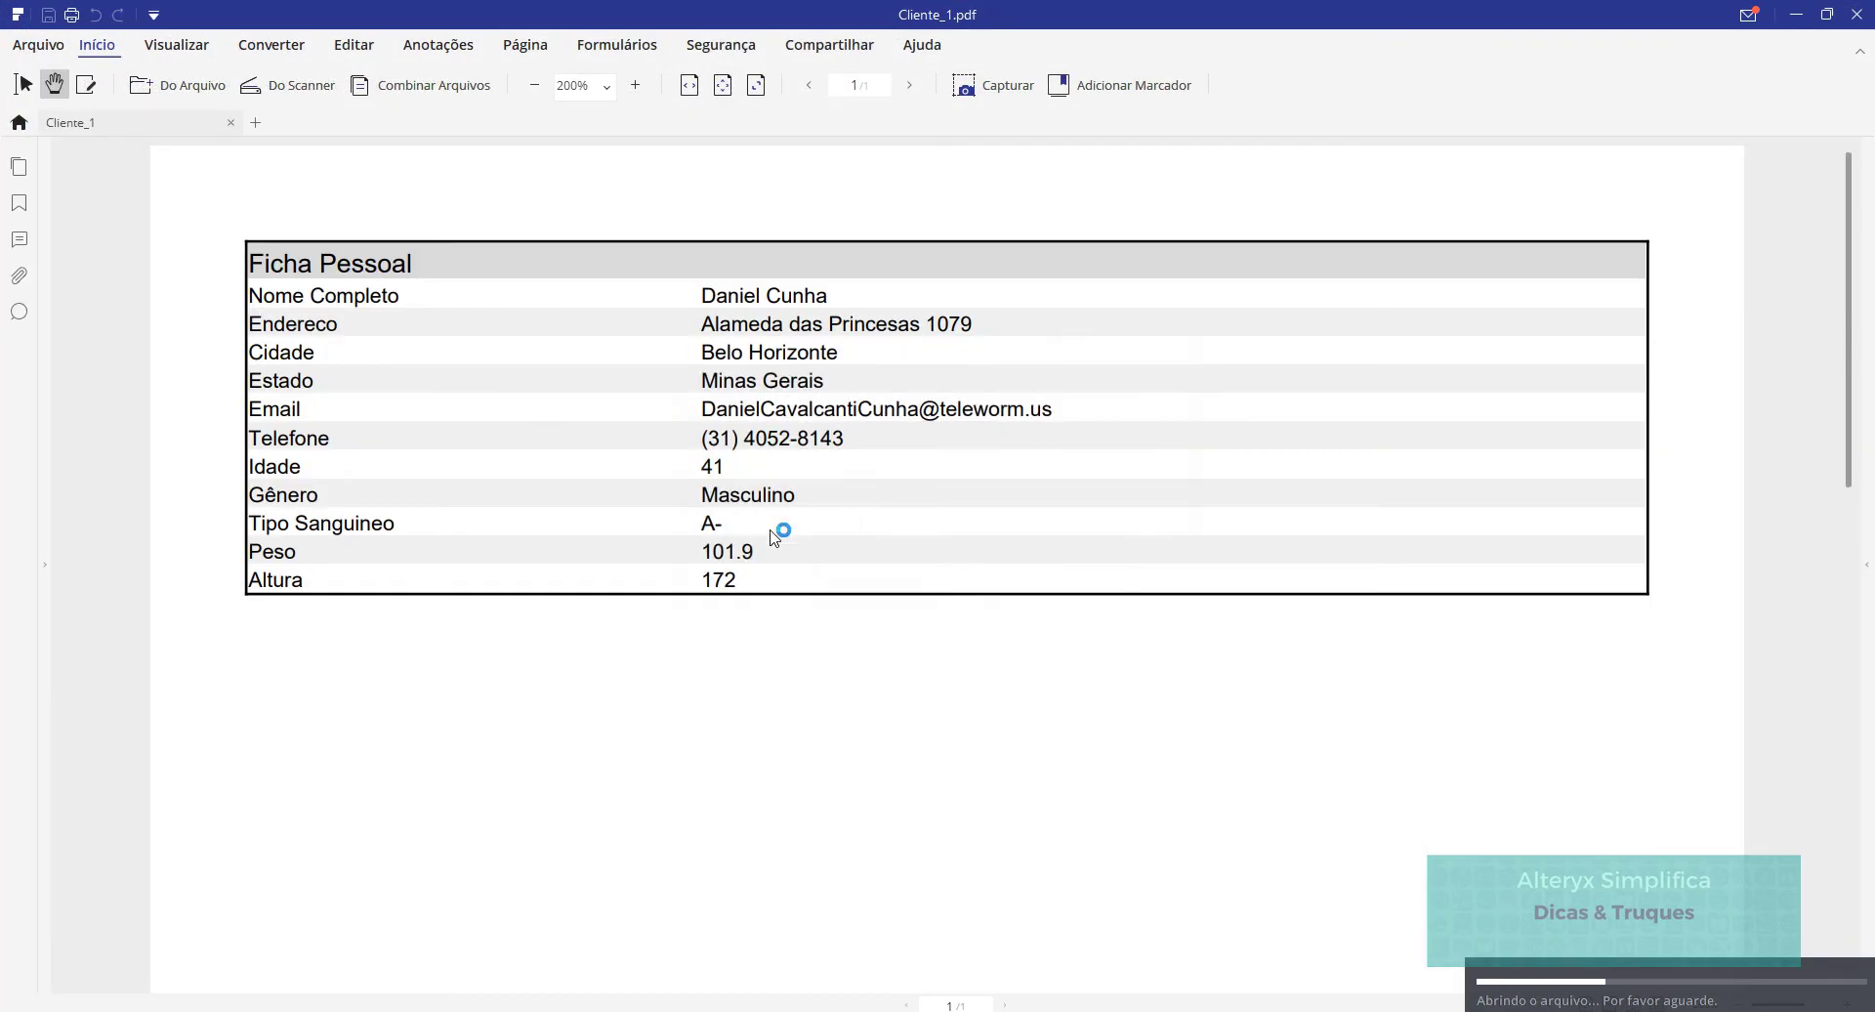
click(1175, 348)
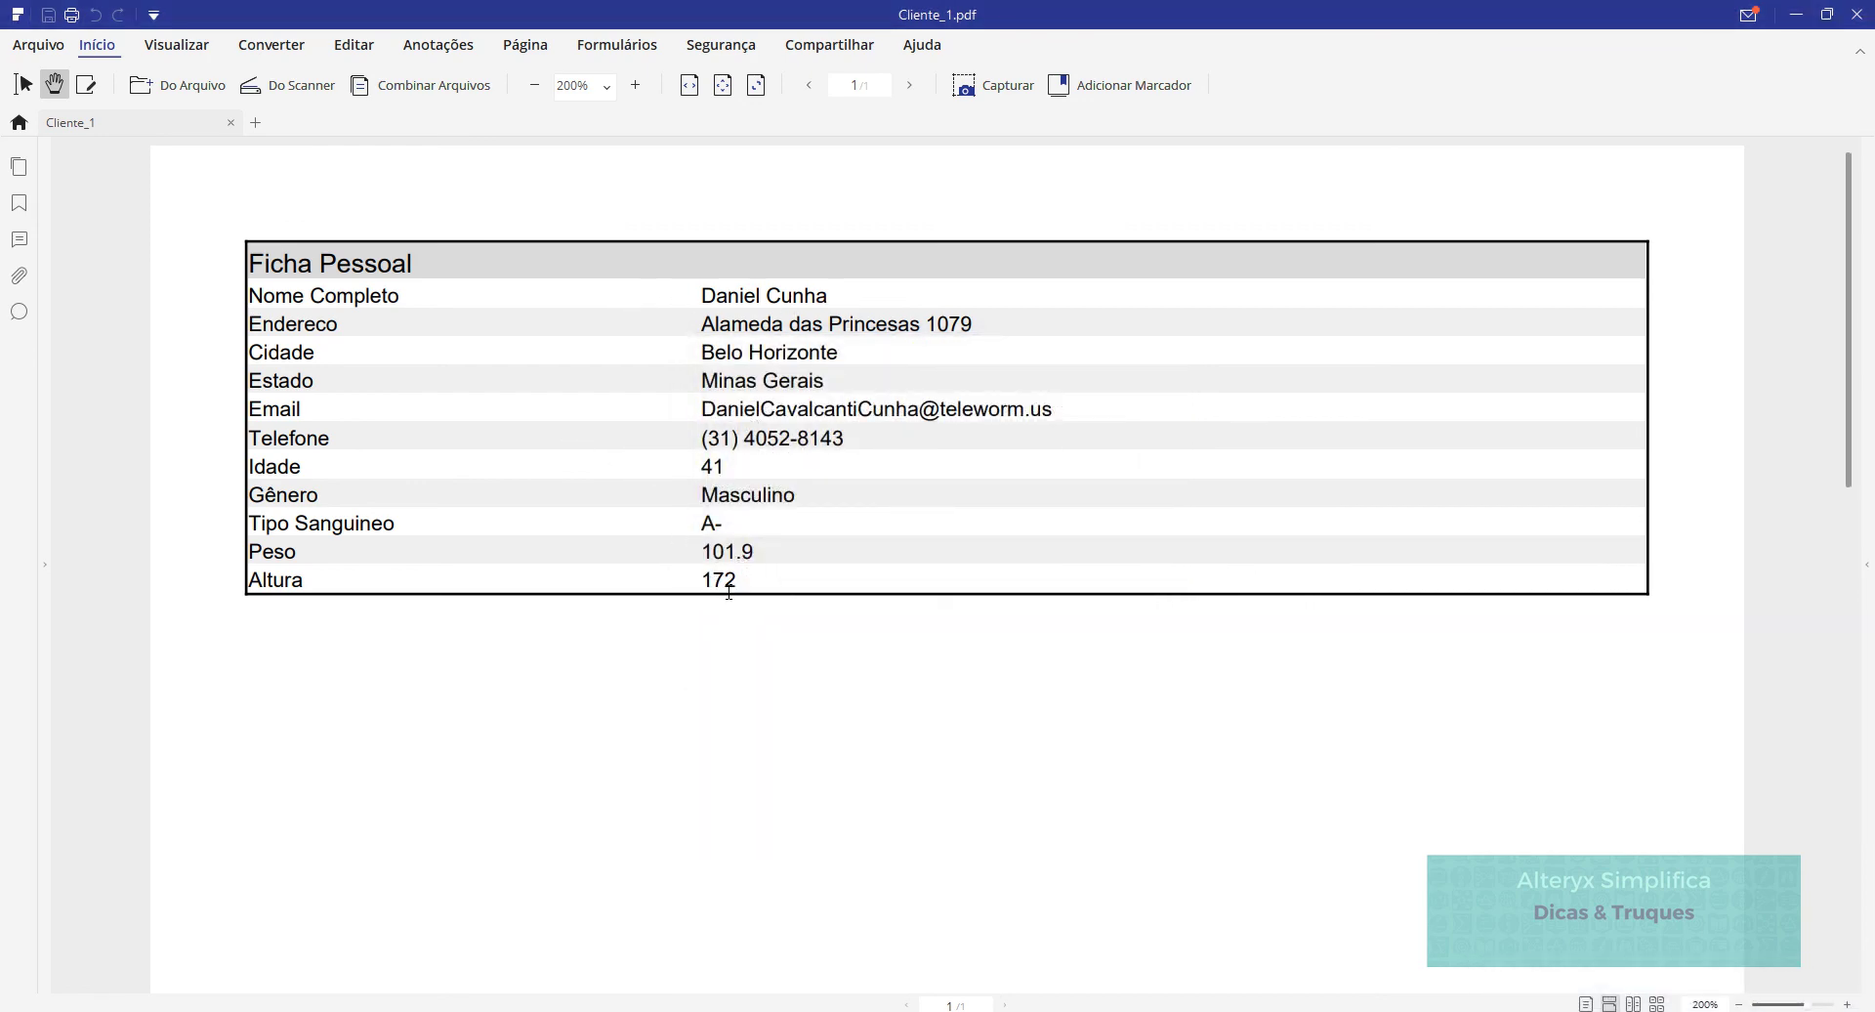
click(1856, 14)
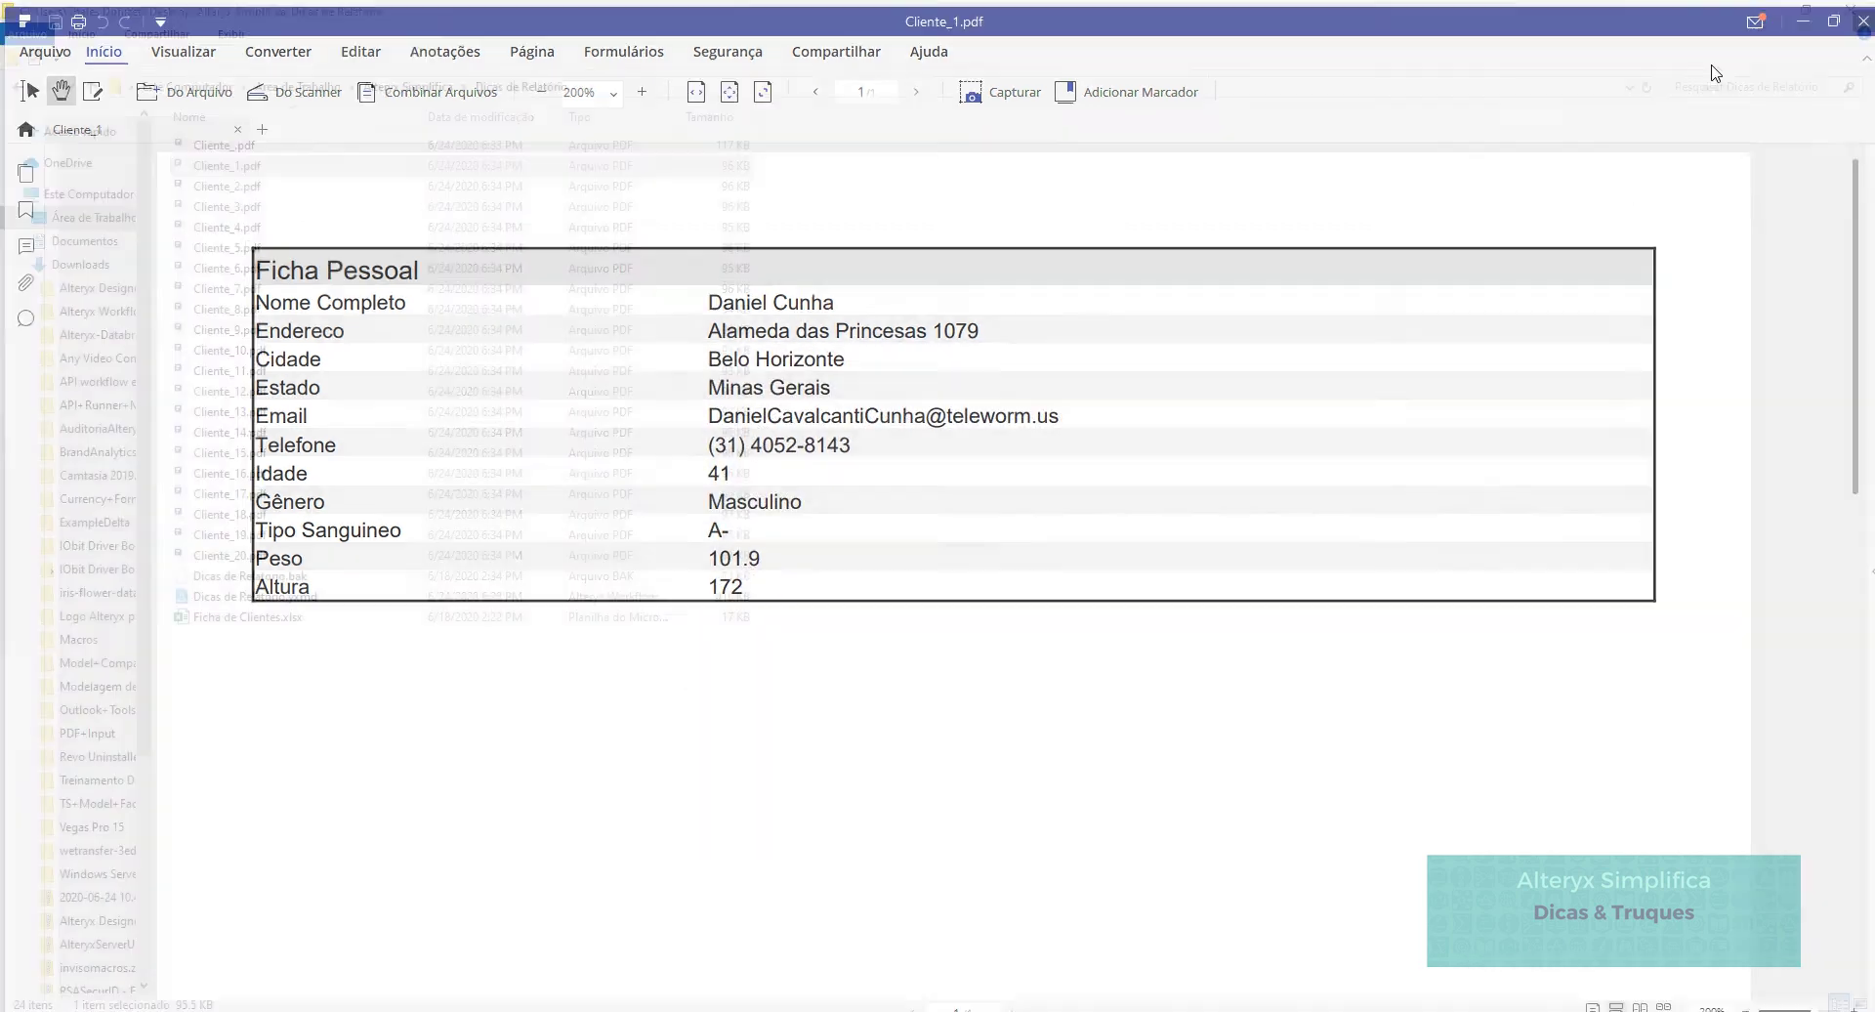
Open Cliente_4.pdf to check its table, and close it and the folder window to return to Alteryx Designer.
click(250, 228)
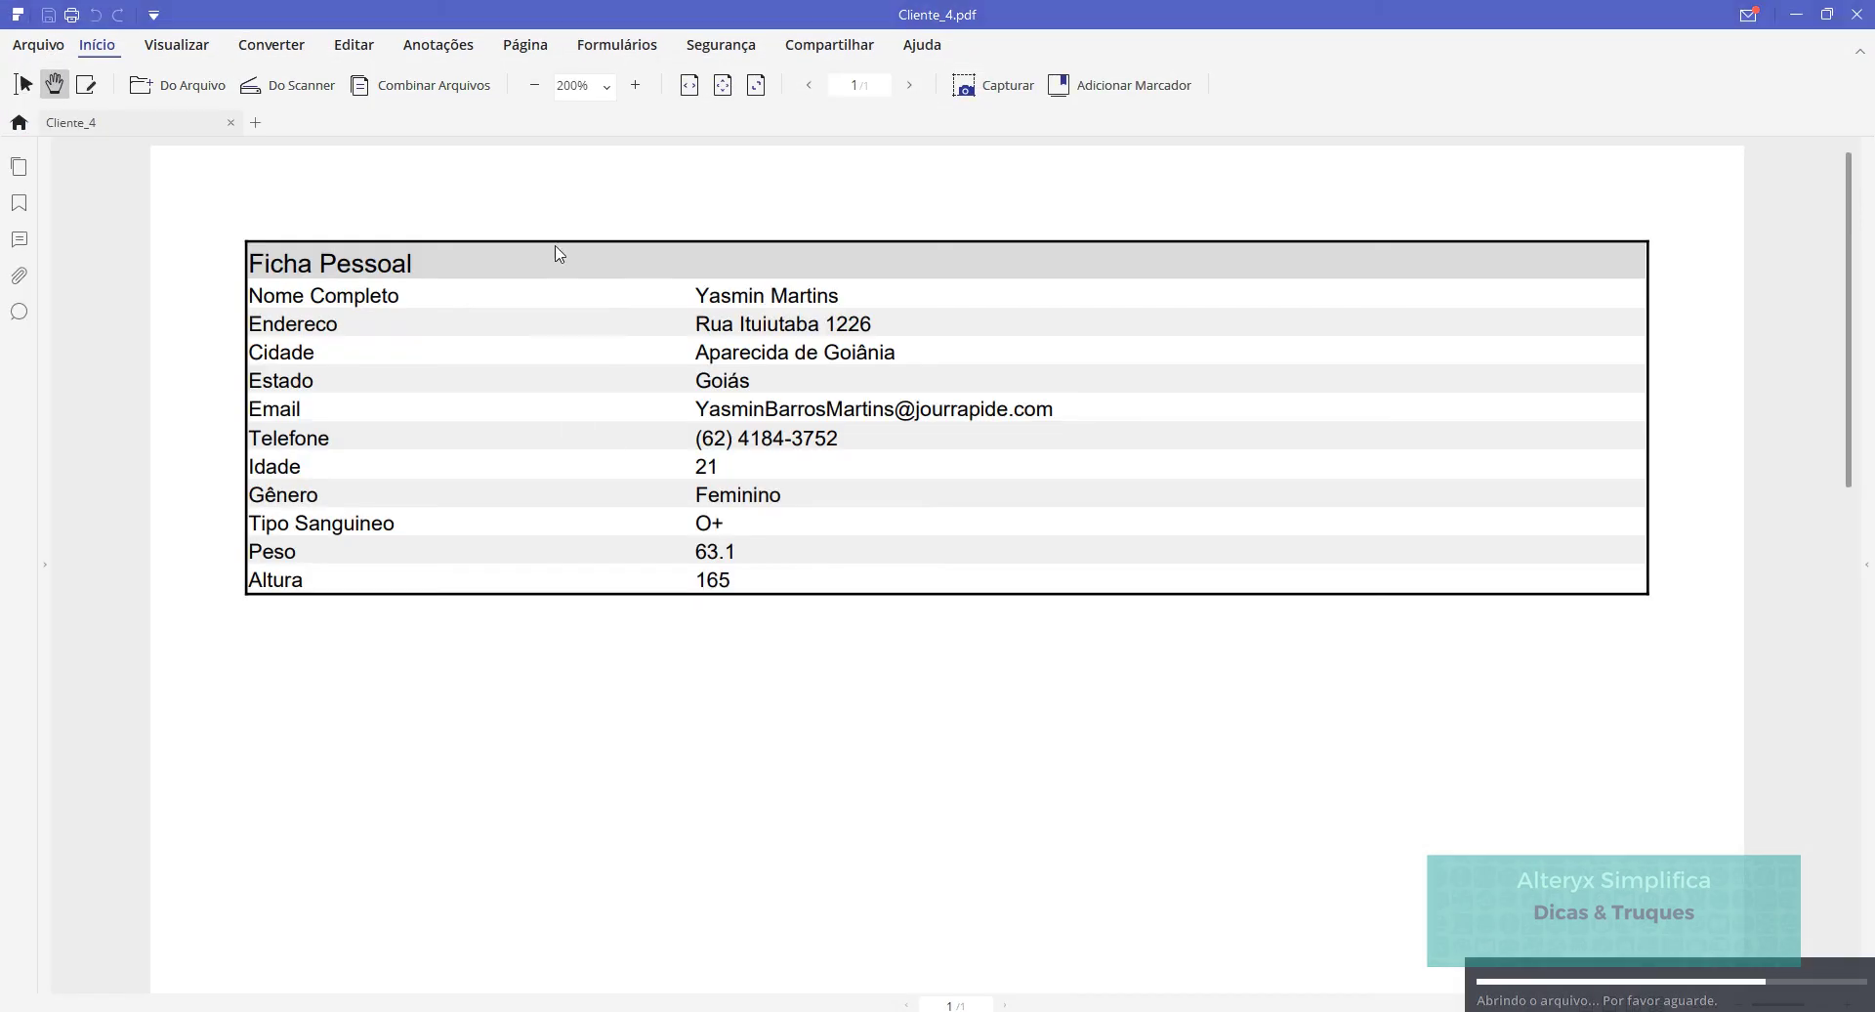
click(1859, 13)
click(1862, 10)
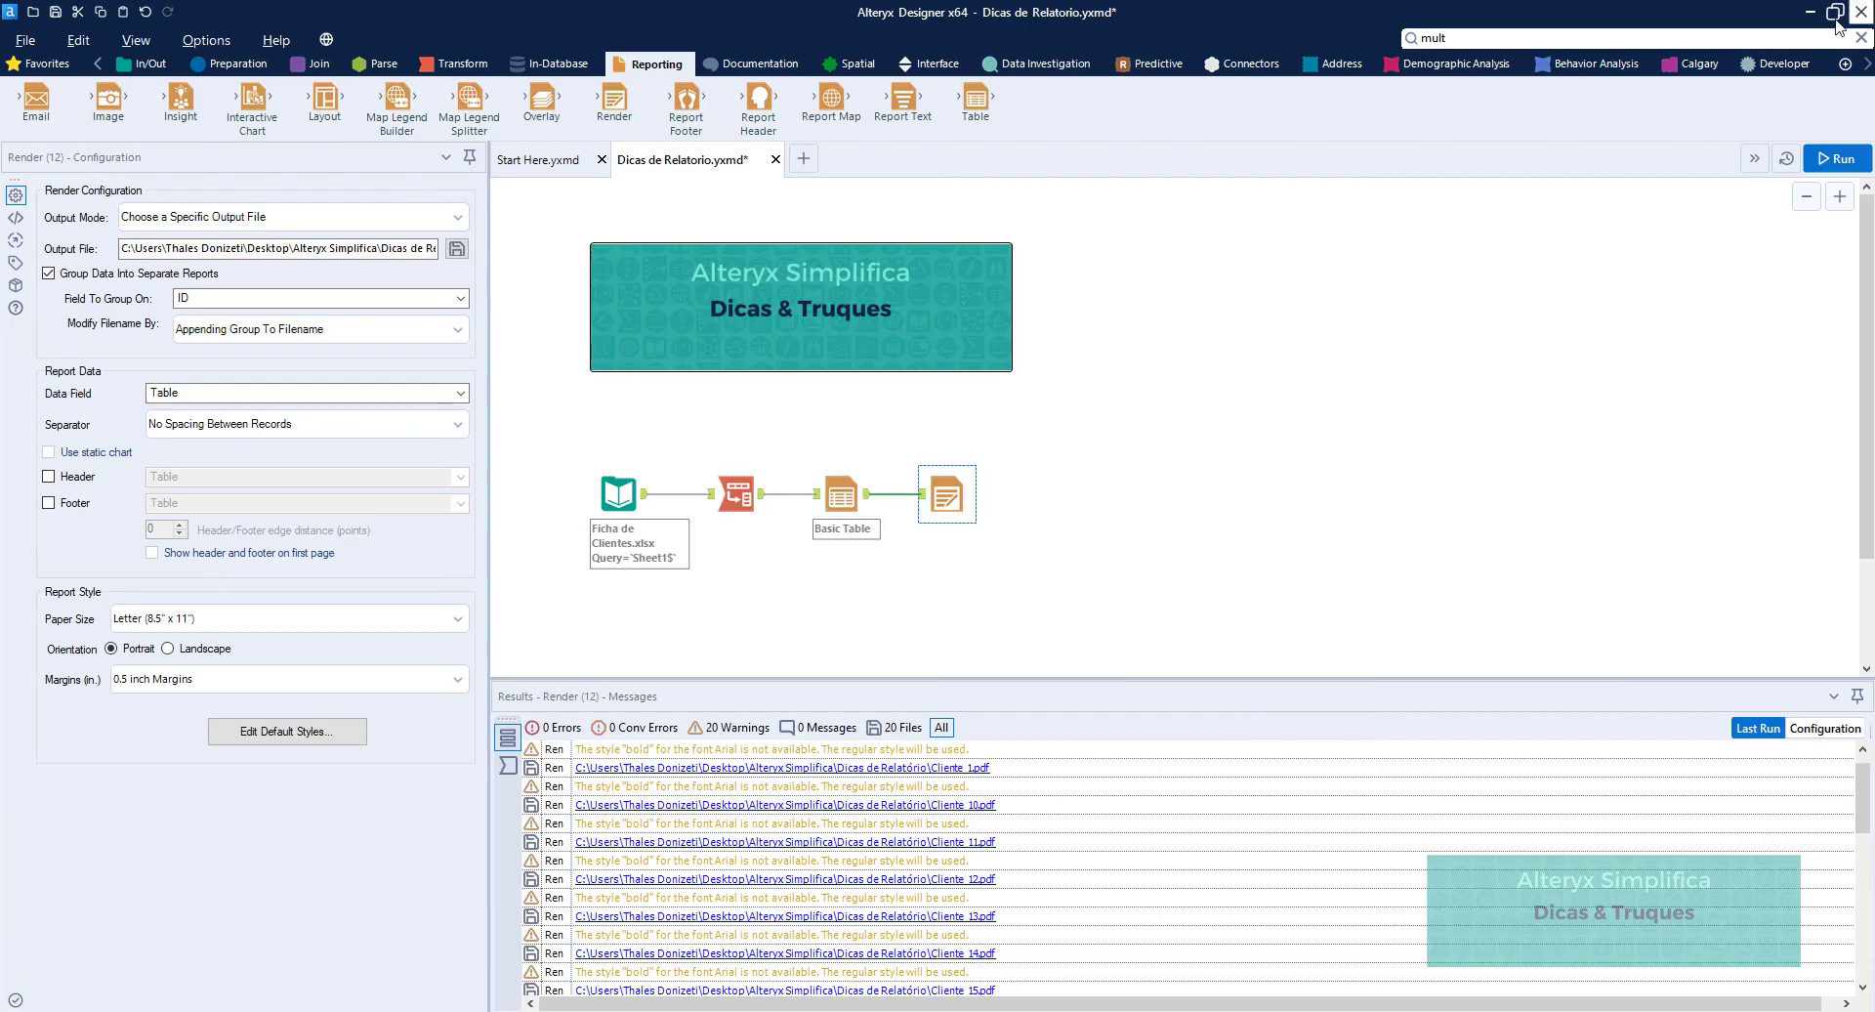